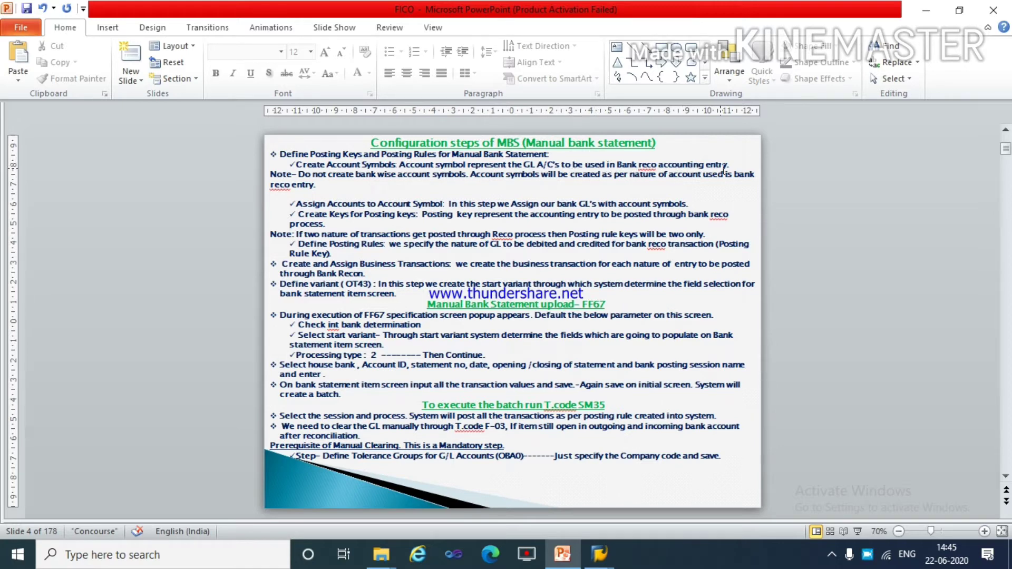
# Switch to SAP, run transaction spro and open the SAP Reference IMG.
pyautogui.hotkey('alt', 'Tab')
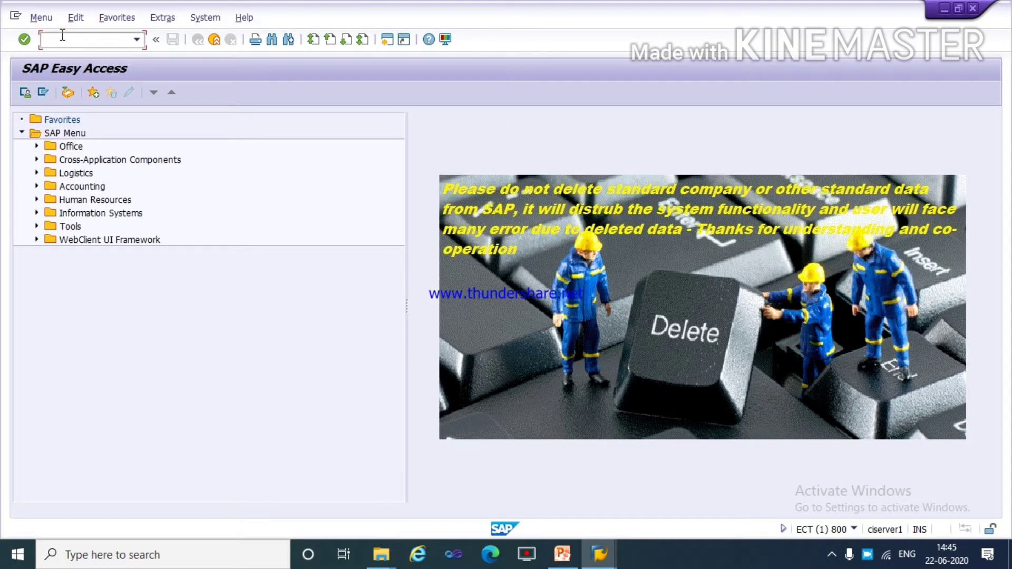
pyautogui.write('spro')
pyautogui.press('Return')
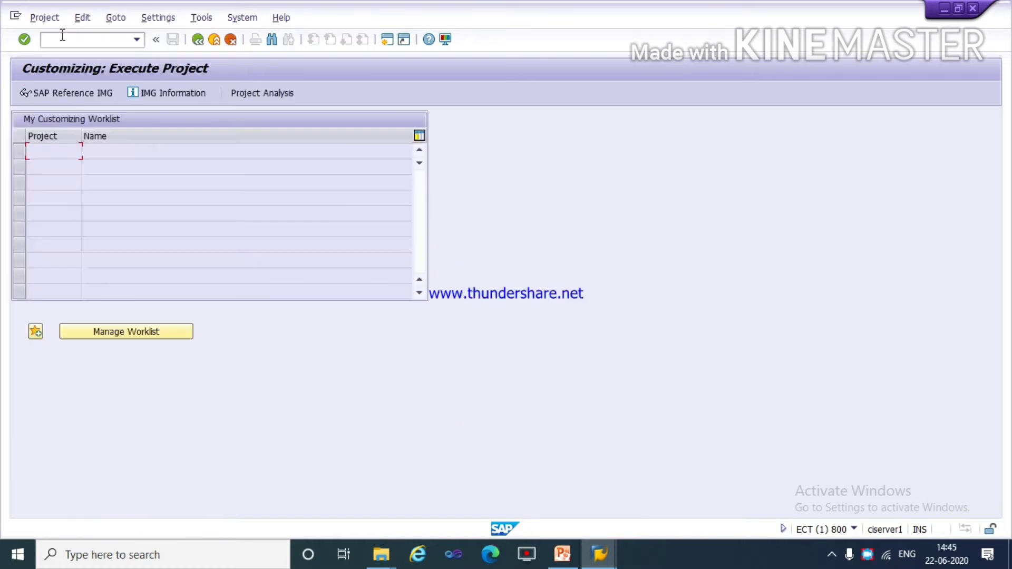
pyautogui.click(56, 92)
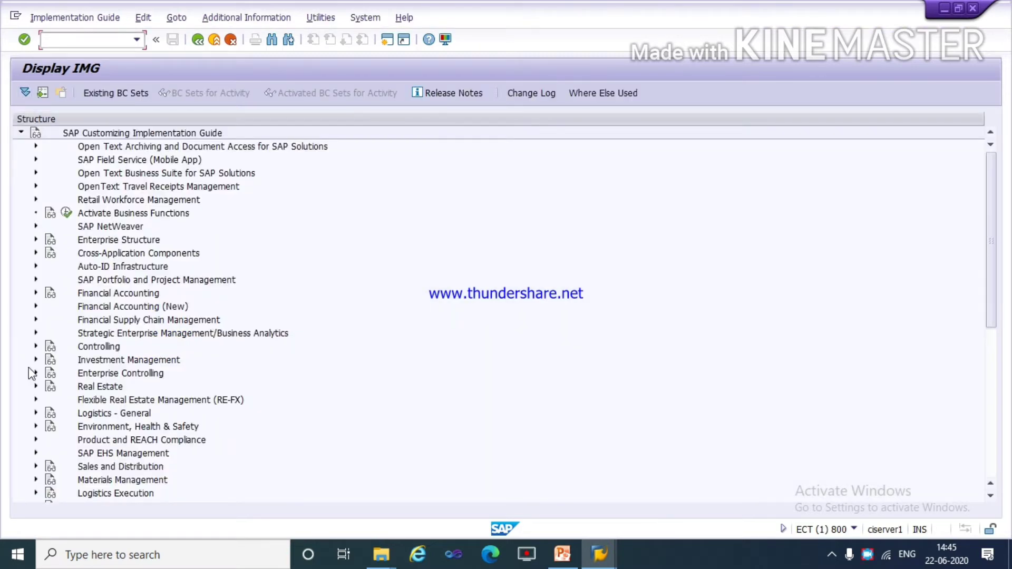
# Expand the IMG through Financial Accounting (New), Bank Accounting, Business Transactions and Payment Transactions to Manual Bank Statement.
pyautogui.click(36, 307)
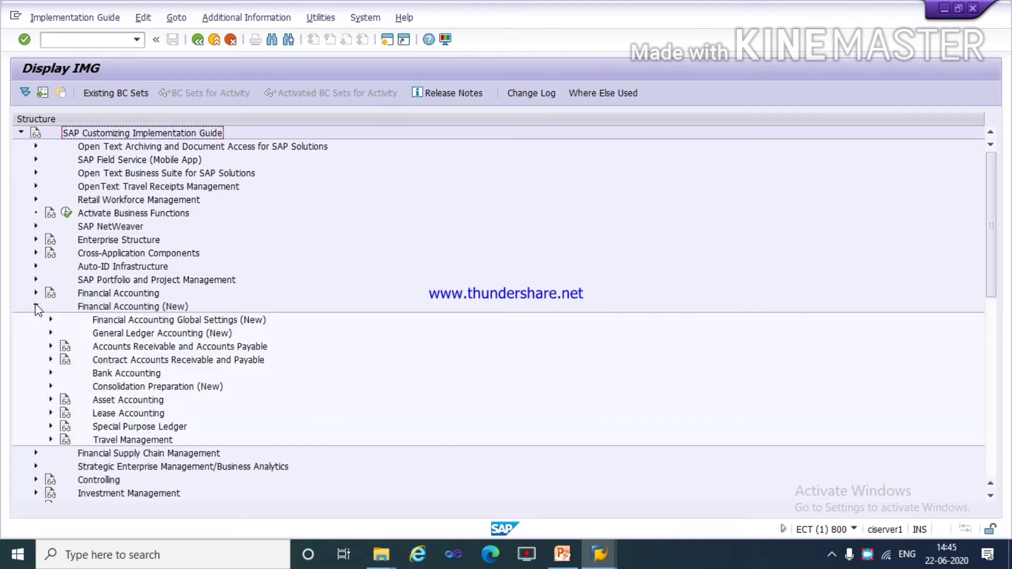
pyautogui.click(51, 373)
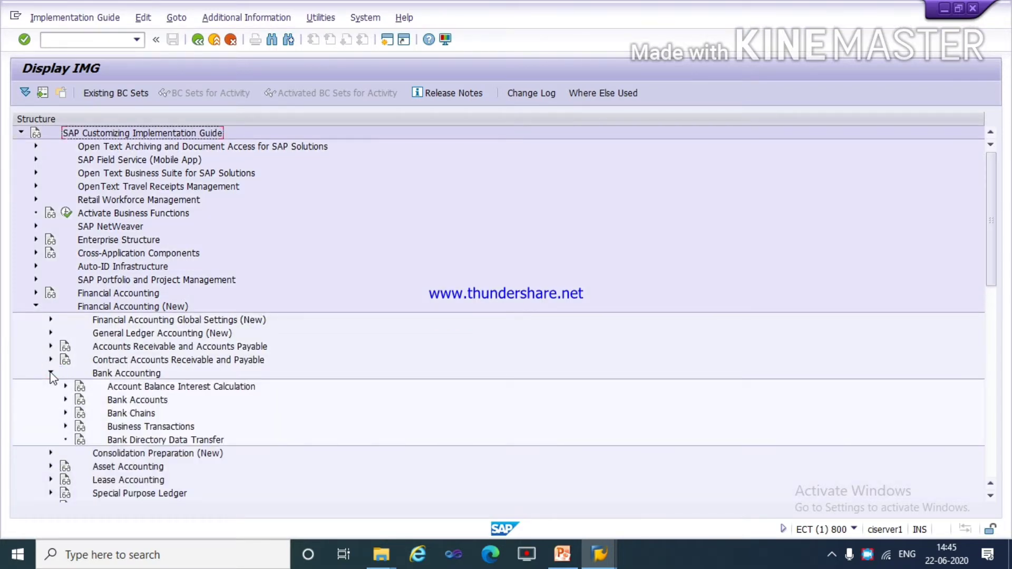
pyautogui.click(65, 427)
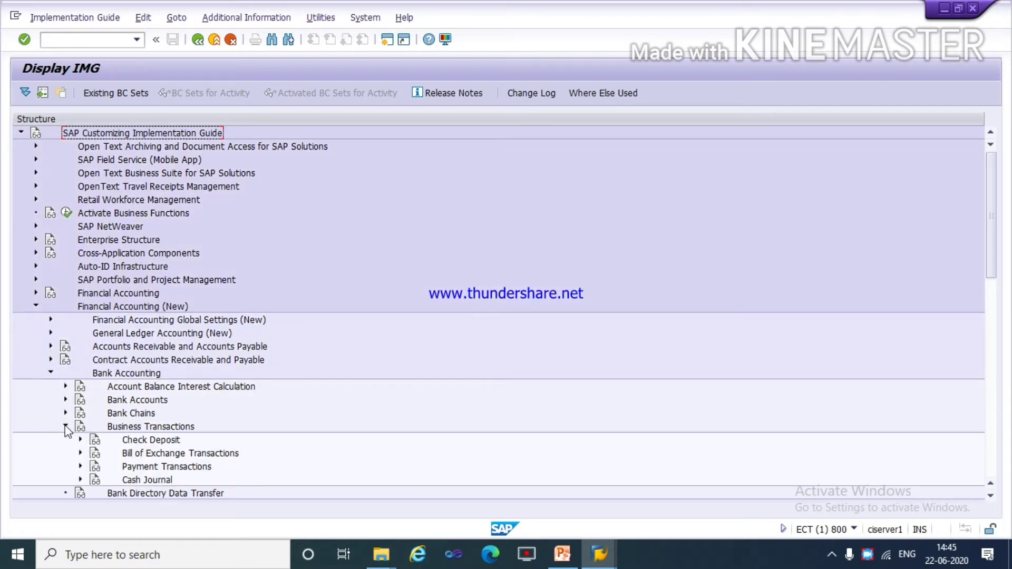
pyautogui.click(81, 466)
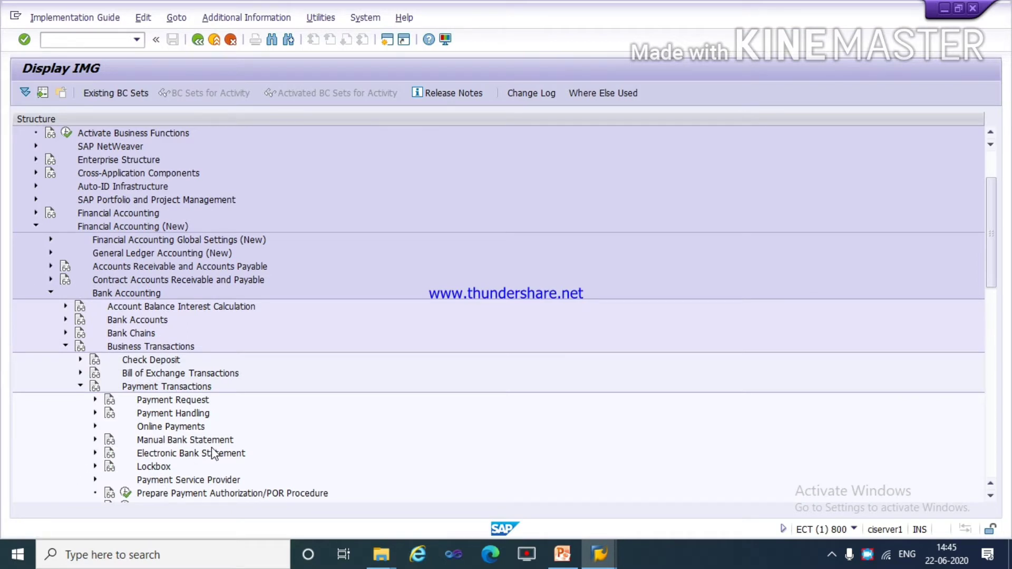
pyautogui.click(95, 440)
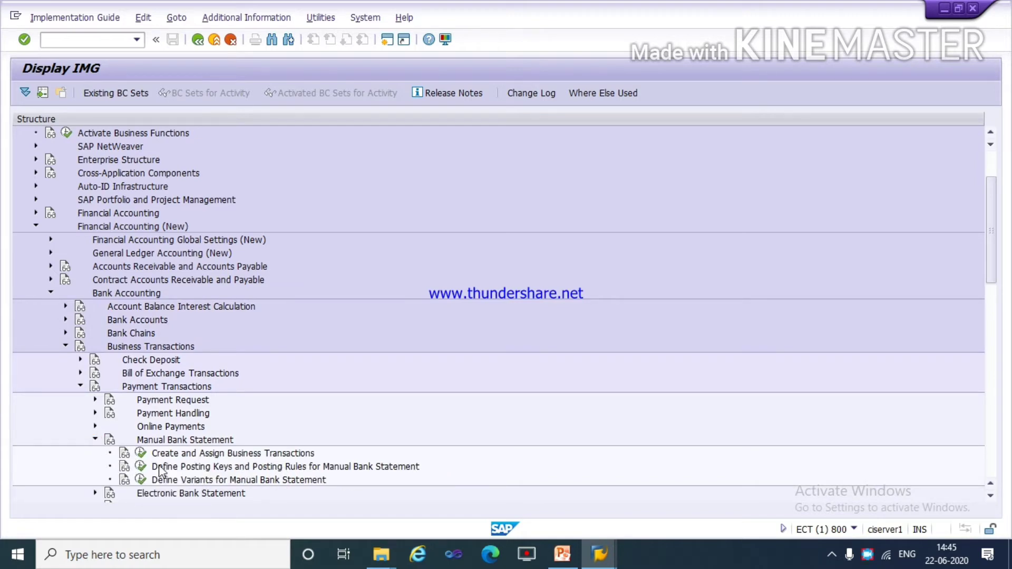
# Open Define Posting Keys and Posting Rules for Manual Bank Statement with chart of accounts TATA and start new account symbol entries.
pyautogui.click(141, 467)
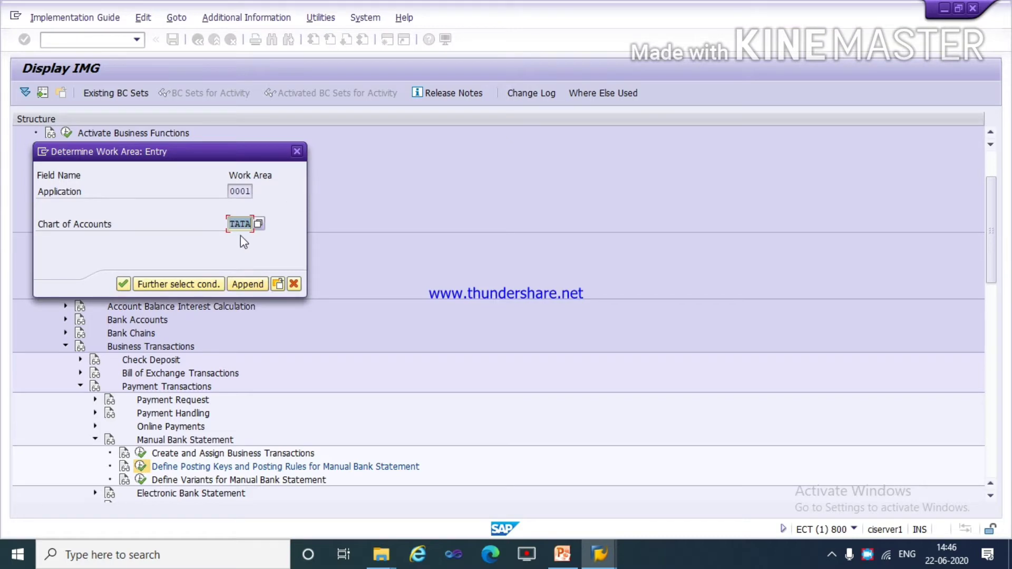
pyautogui.press('Return')
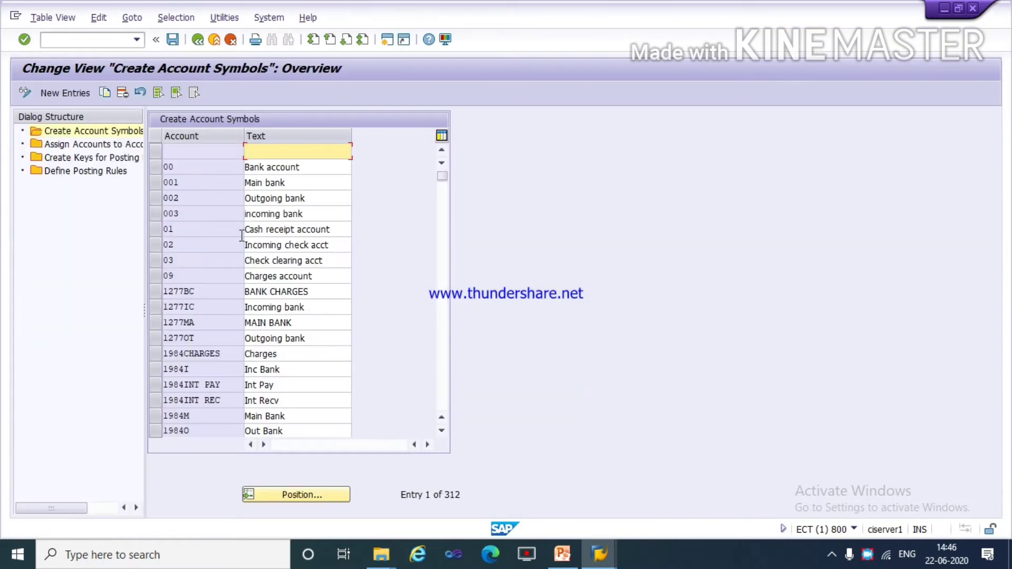
pyautogui.click(74, 133)
pyautogui.click(74, 94)
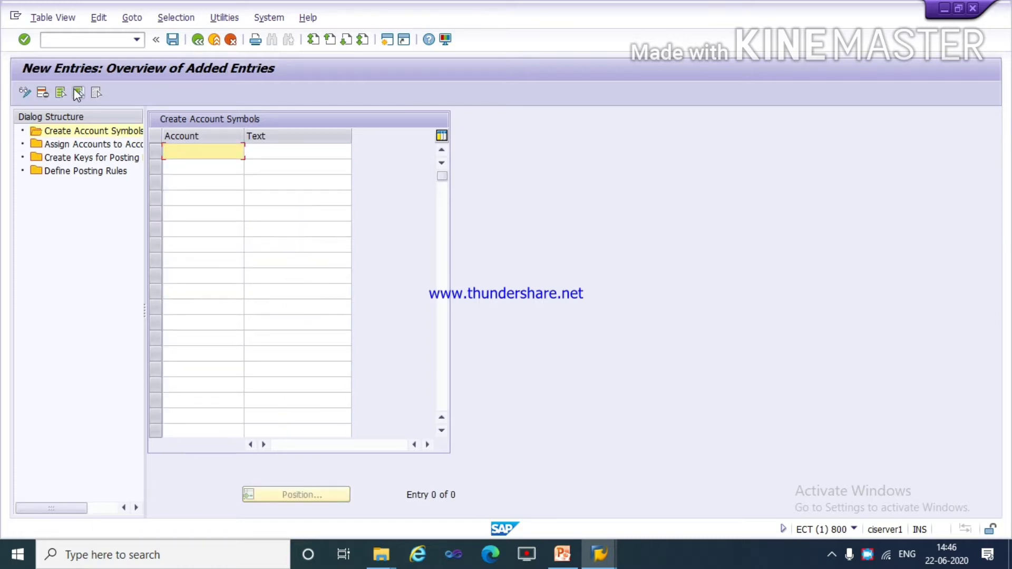
pyautogui.write('t')
pyautogui.press('Down')
pyautogui.press('Down')
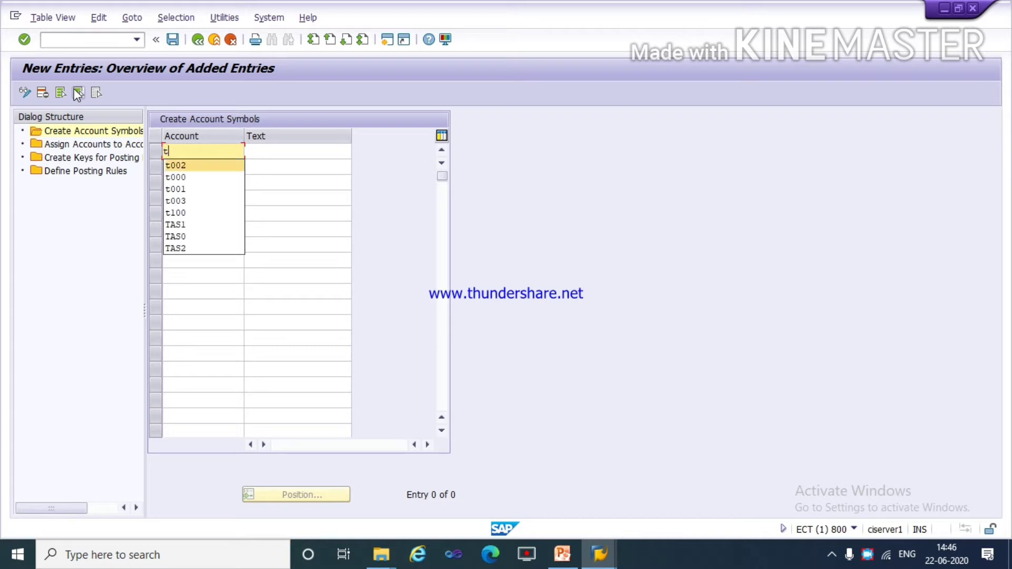
pyautogui.press('Return')
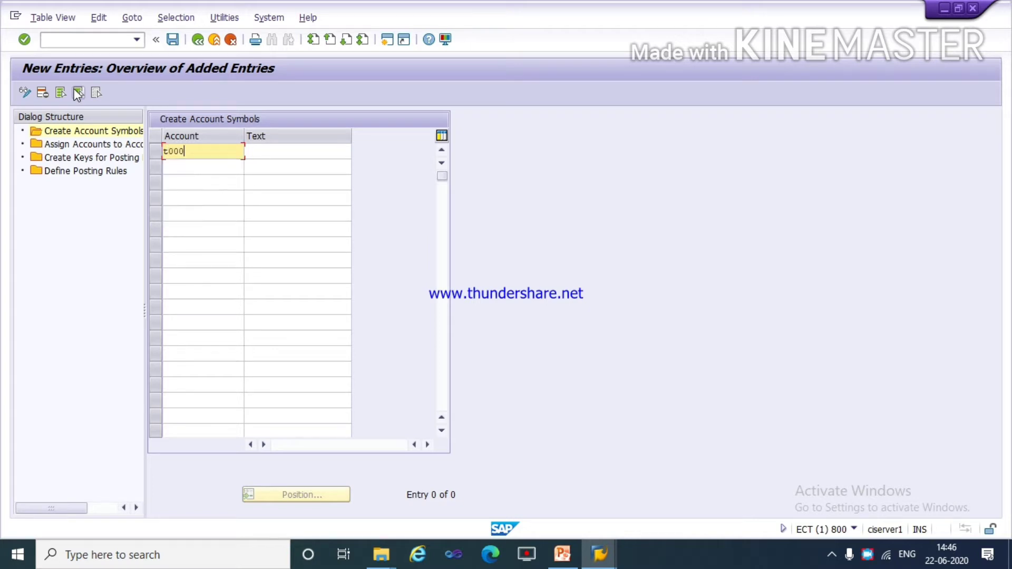
pyautogui.press('Tab')
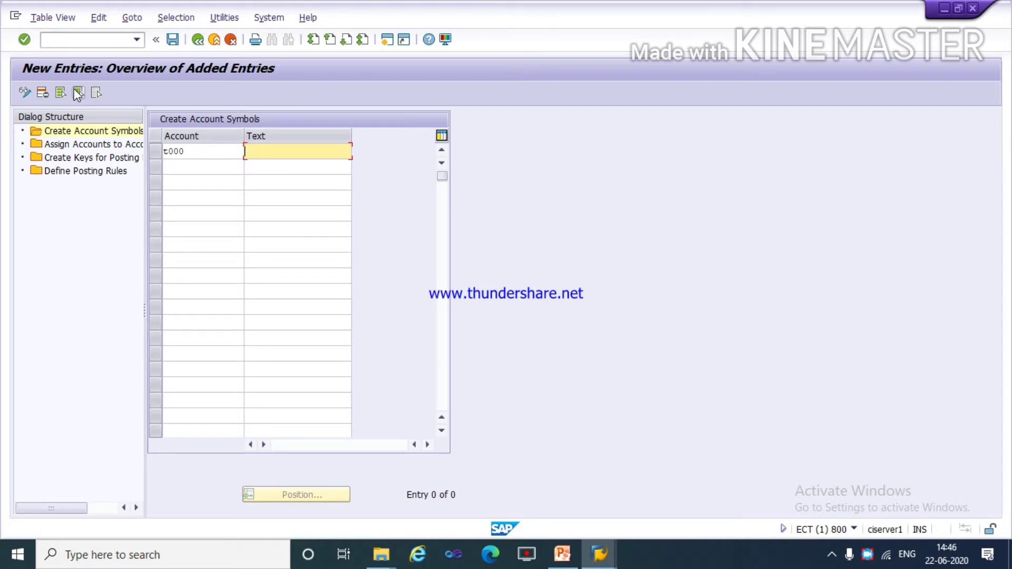
pyautogui.write('m')
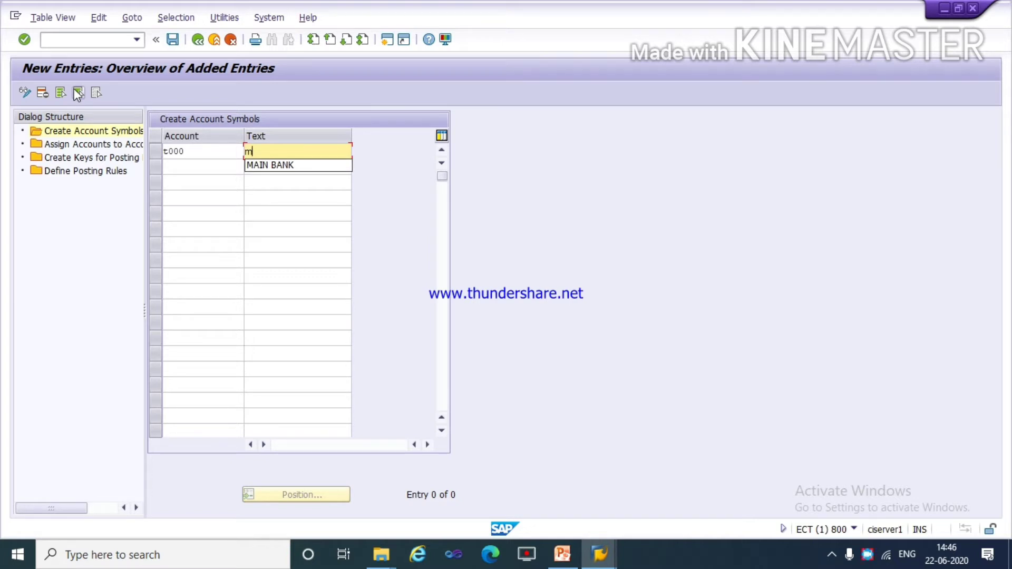
pyautogui.press('BackSpace')
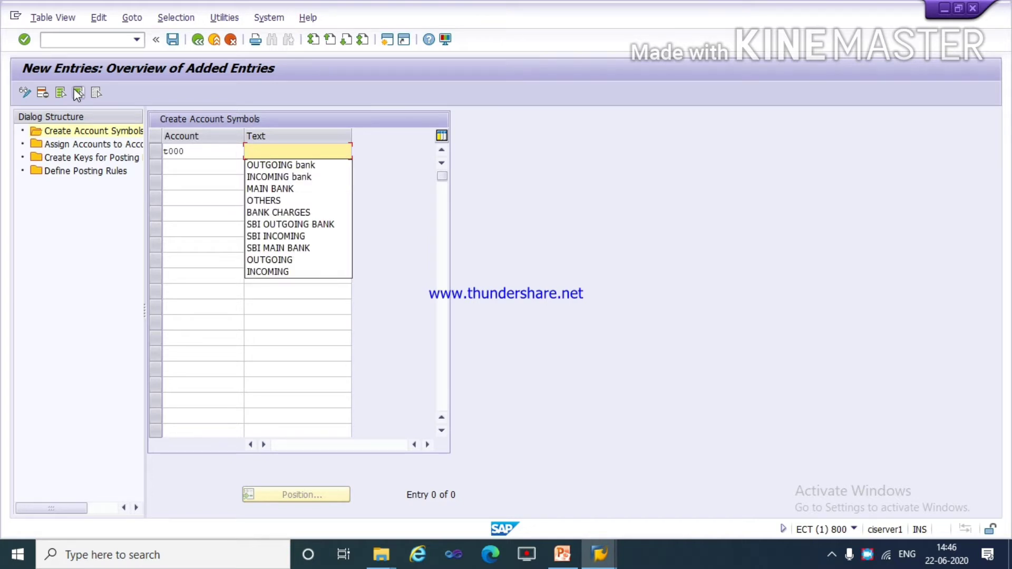
pyautogui.click(184, 151)
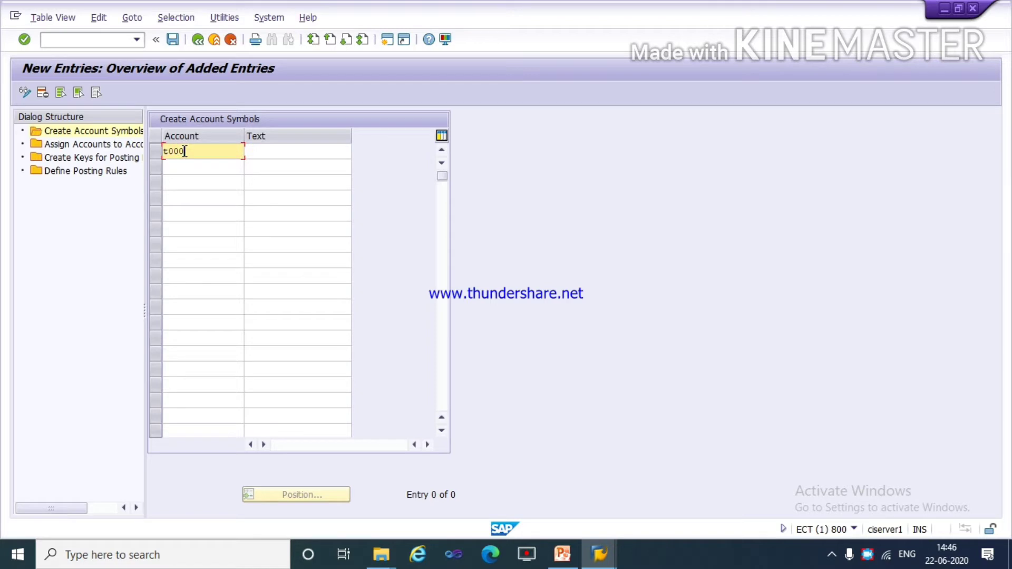
pyautogui.press('Tab')
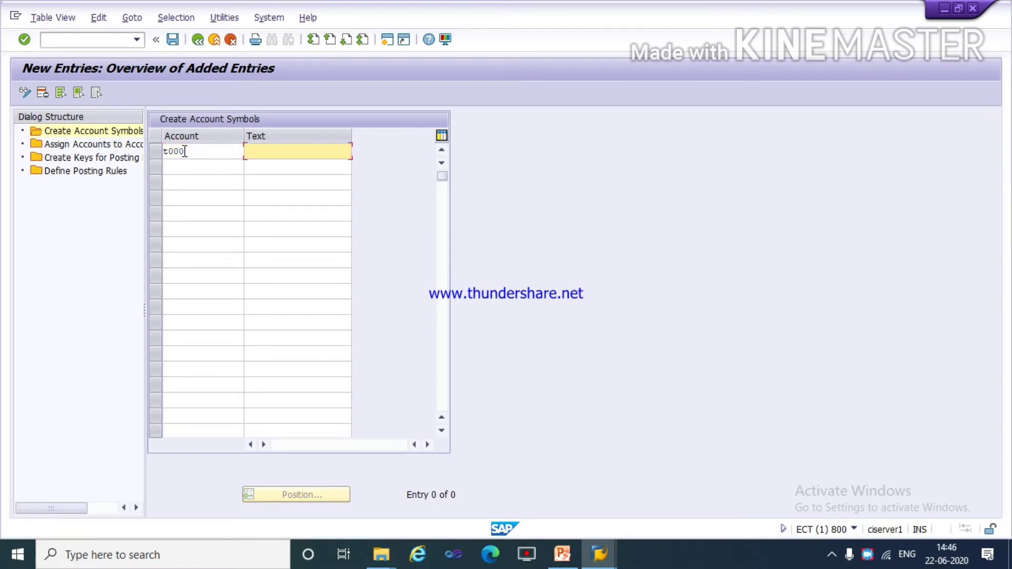
# Set the first account symbol to ta00 with the text MAIN BANK.
pyautogui.click(186, 151)
pyautogui.press('BackSpace')
pyautogui.press('BackSpace')
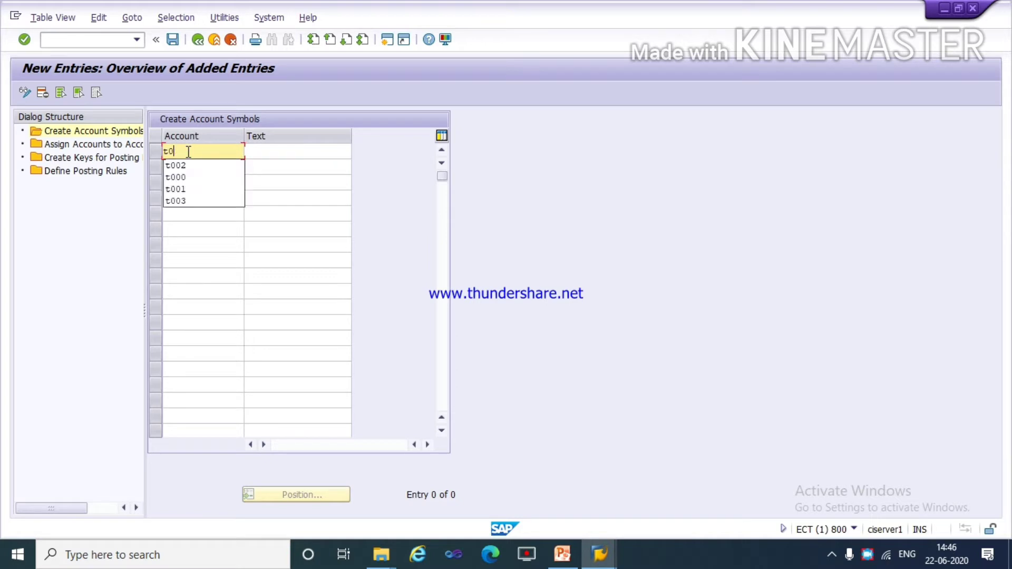
pyautogui.press('BackSpace')
pyautogui.write('a')
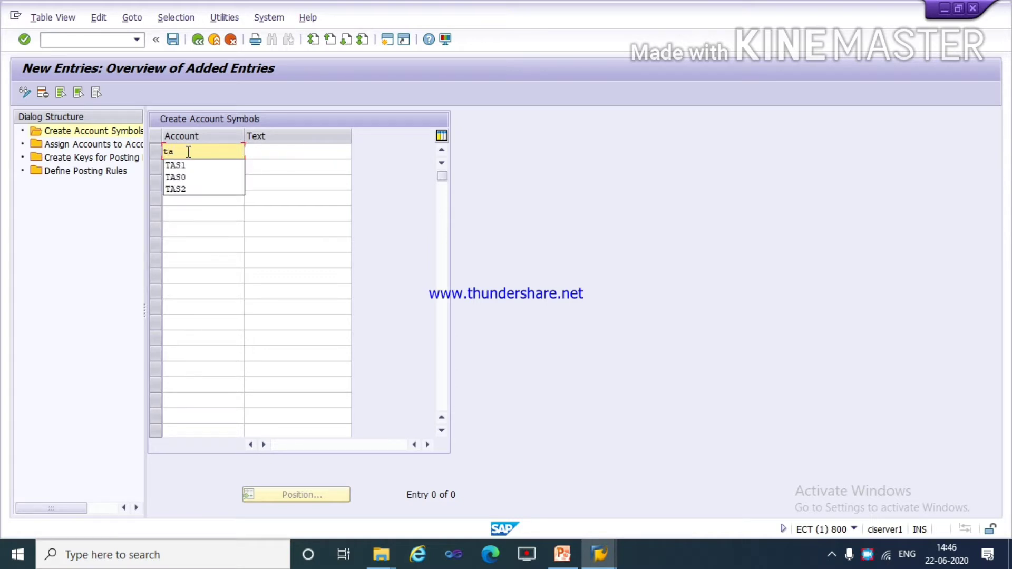
pyautogui.write('00')
pyautogui.press('Tab')
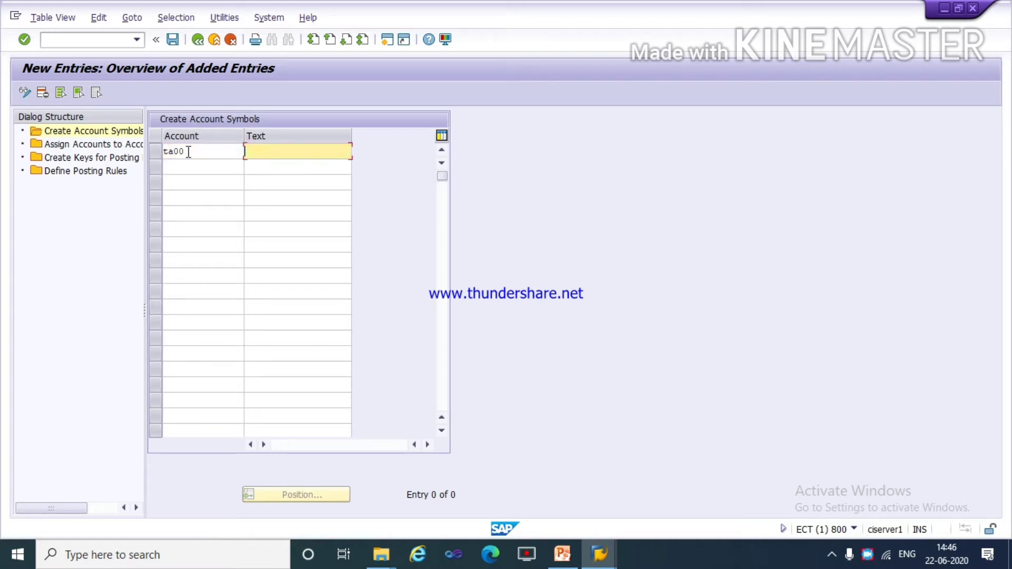
pyautogui.write('ma')
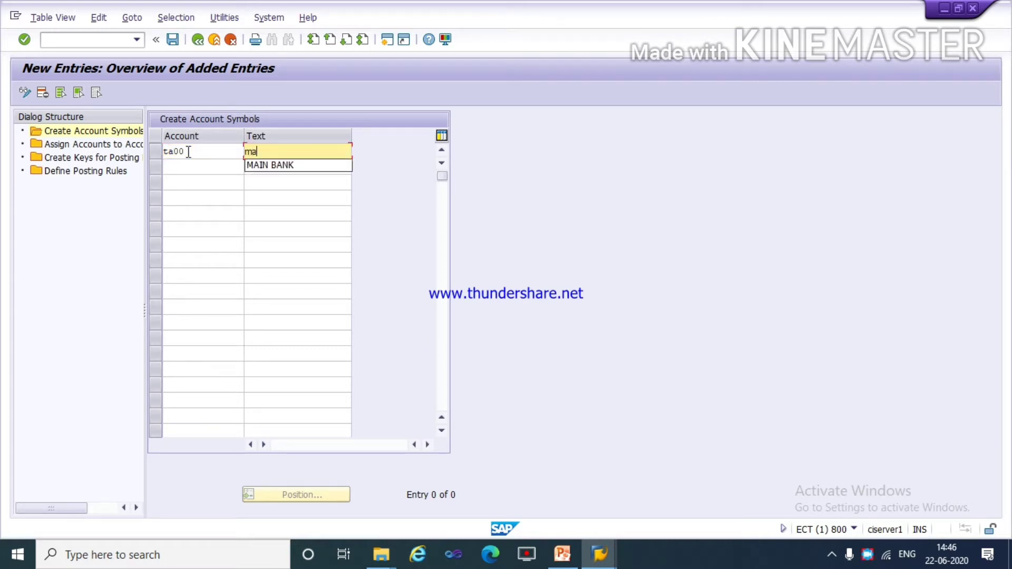
pyautogui.press('Down')
pyautogui.press('Return')
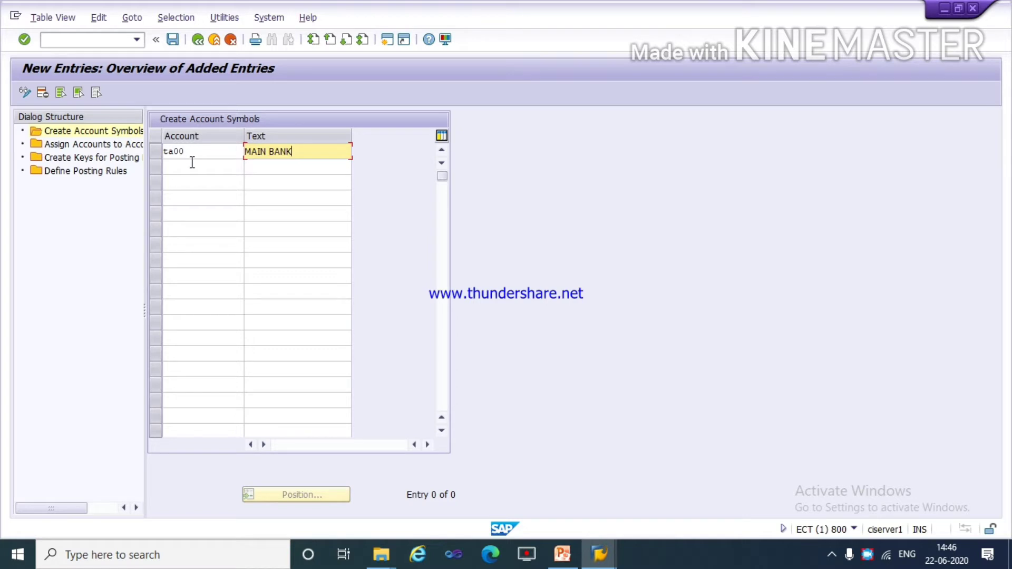
# Add a second account symbol ta01 with the text INCOMING bank.
pyautogui.click(192, 164)
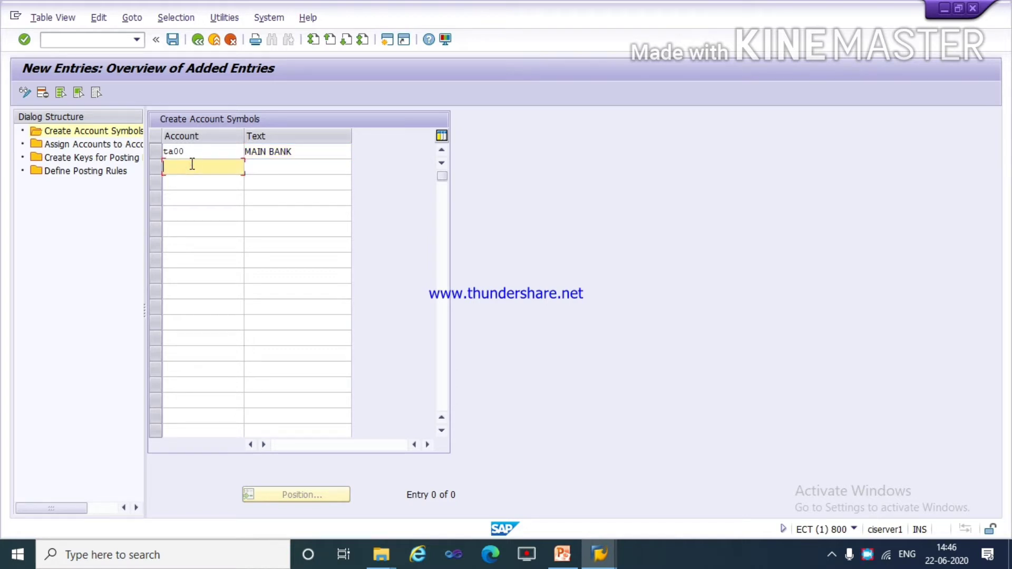
pyautogui.write('ta')
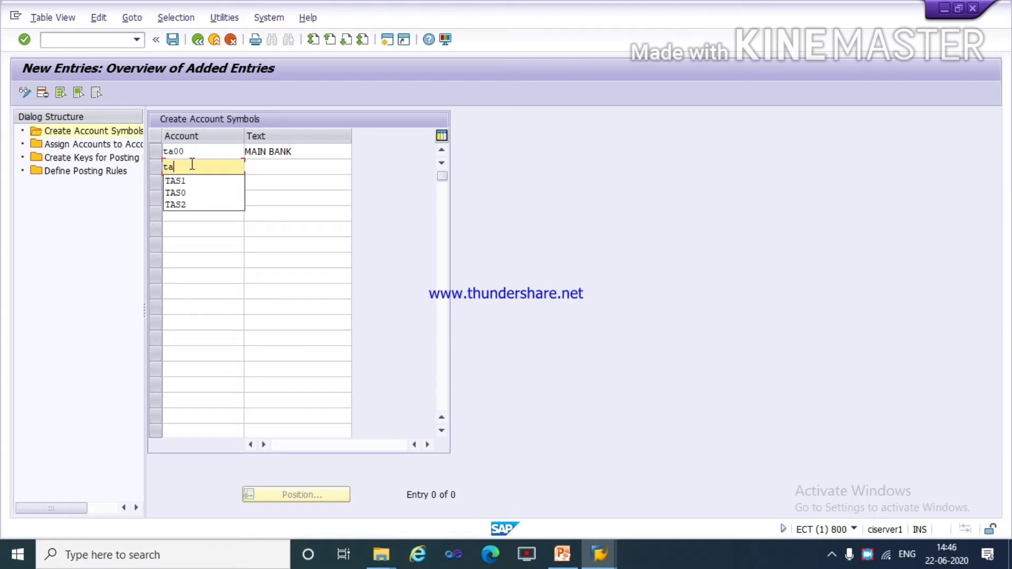
pyautogui.write('01')
pyautogui.press('Tab')
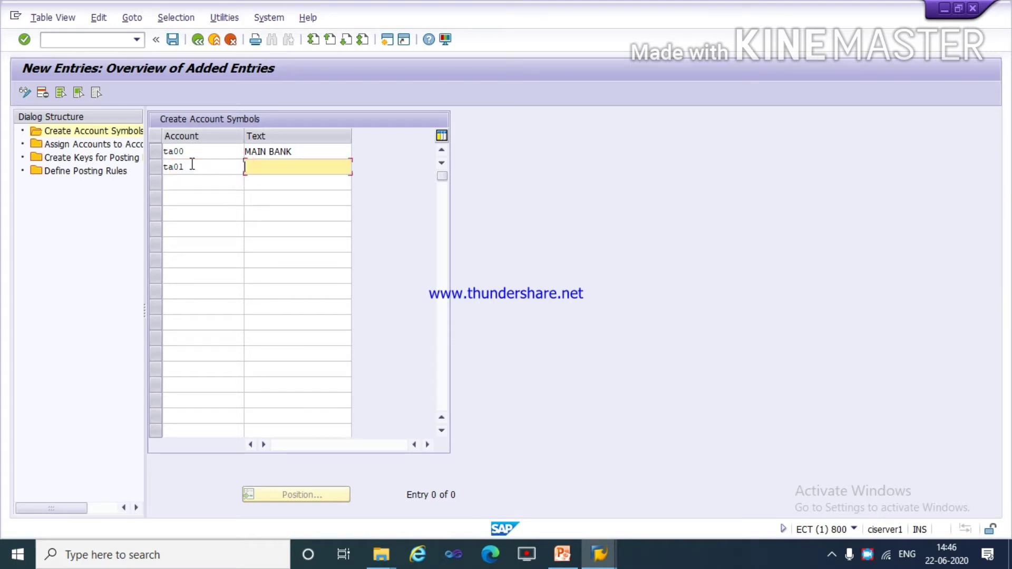
pyautogui.write('IN')
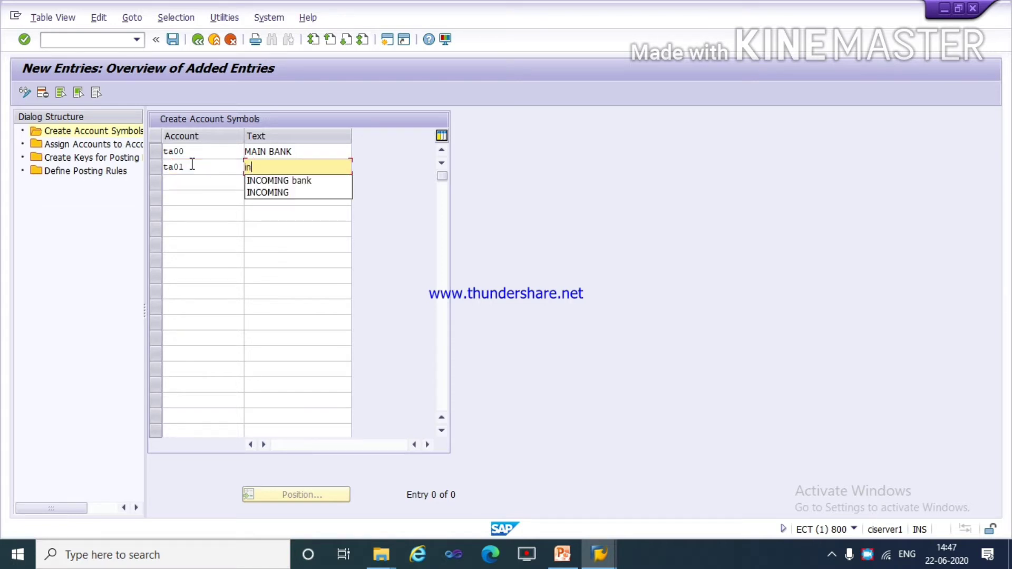
pyautogui.press('Down')
pyautogui.press('Return')
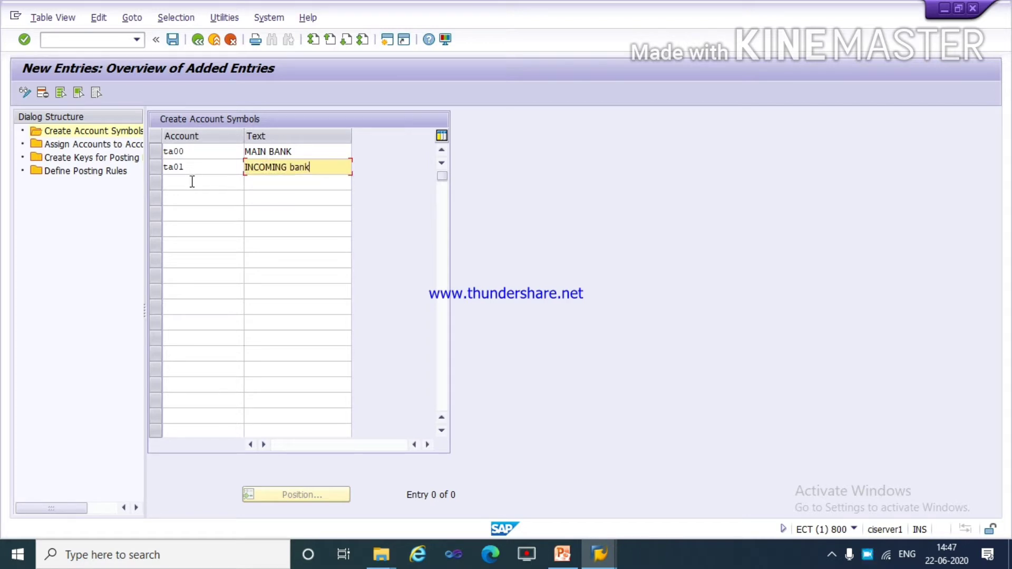
# Add a third account symbol ta02 with the text OUTGOING bank.
pyautogui.click(193, 182)
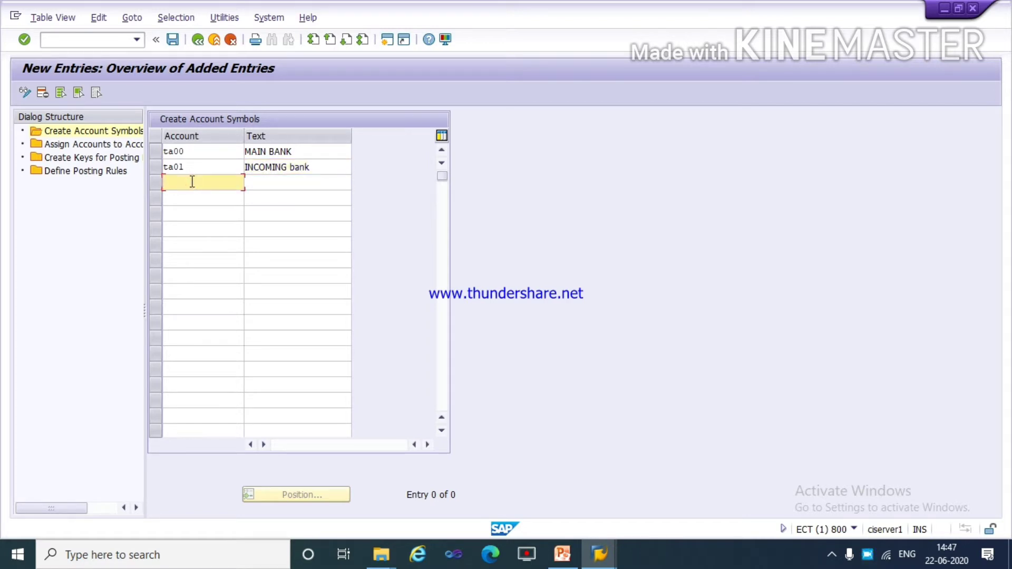
pyautogui.write('ta02')
pyautogui.press('Tab')
pyautogui.write('o')
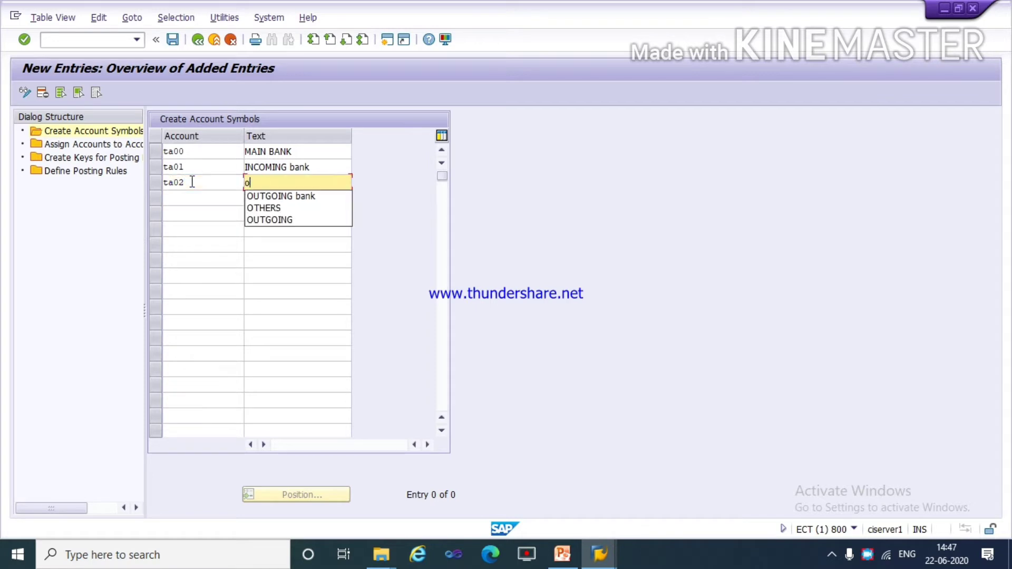
pyautogui.press('Down')
pyautogui.press('Return')
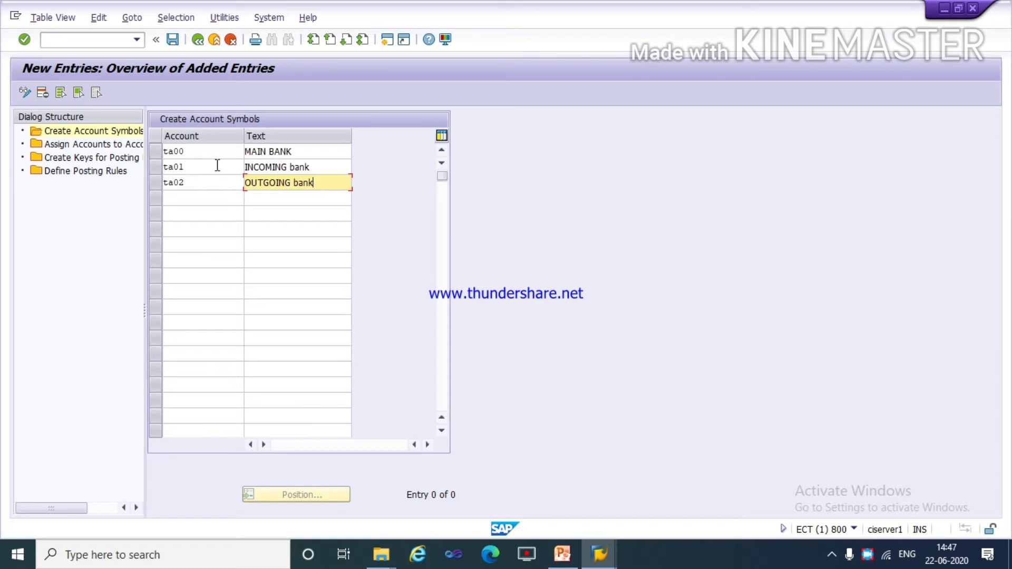
# Save the new account symbols under customizing request ECTK900823 and open the Assign Accounts to Account Symbol view.
pyautogui.click(171, 44)
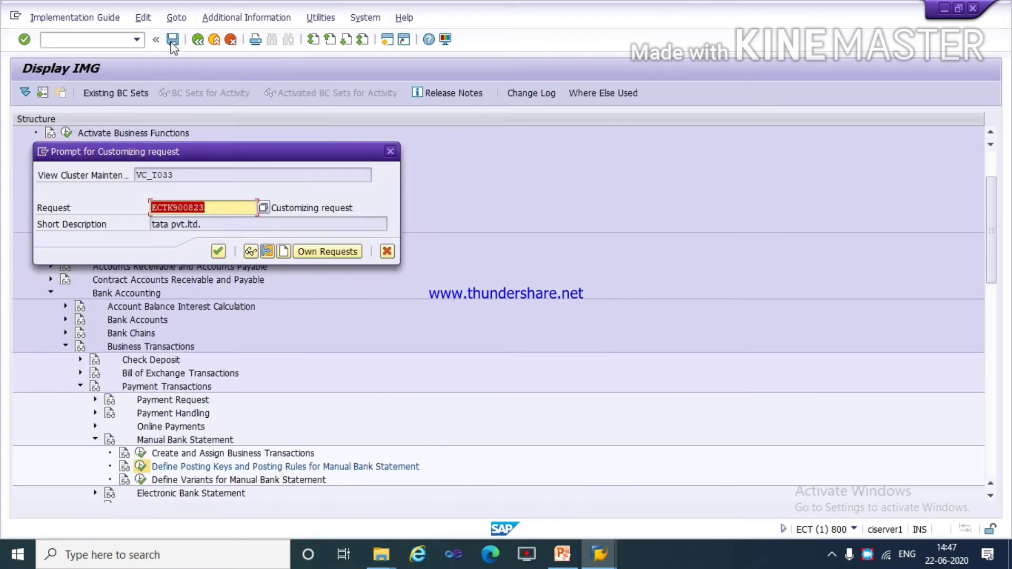
pyautogui.click(218, 251)
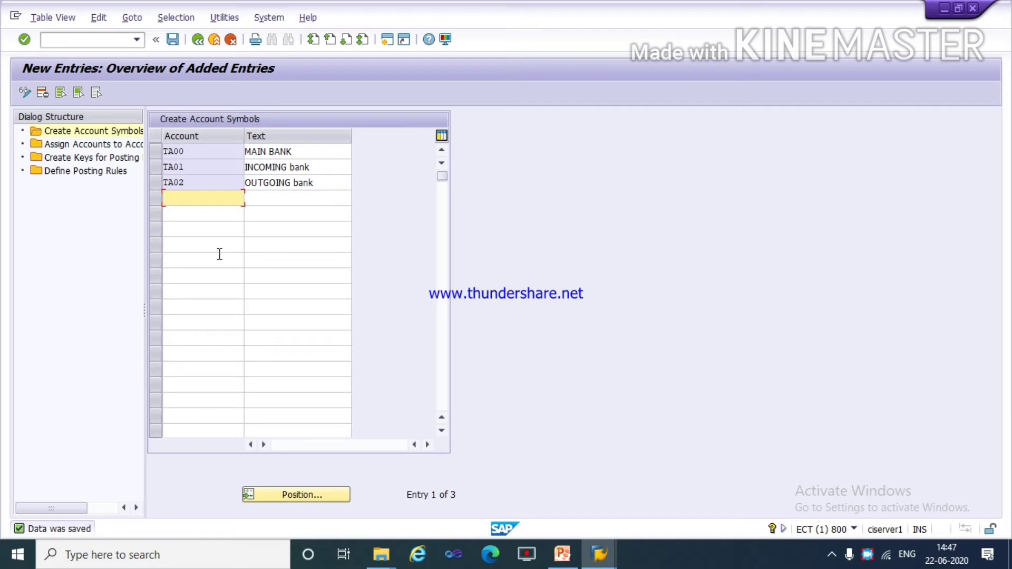
pyautogui.click(80, 275)
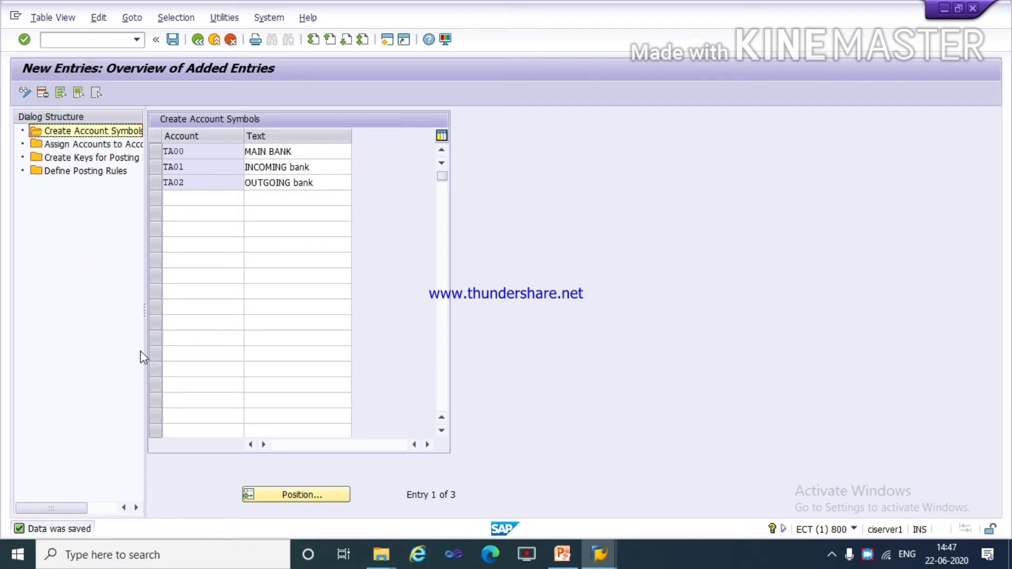
pyautogui.click(87, 143)
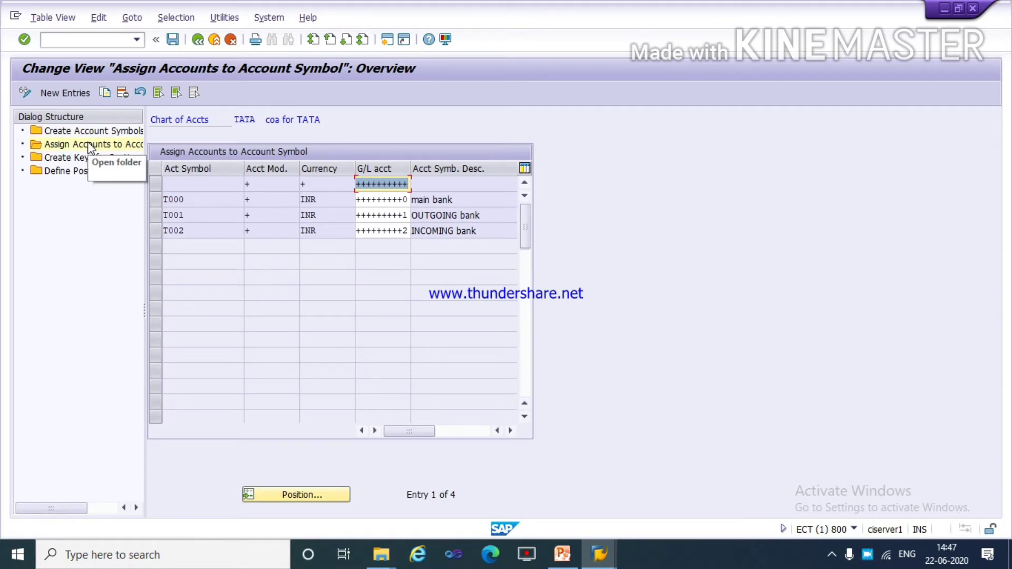
# Create a new account assignment for symbol ta00 with account modifier +, currency inr and masked G/L account +++++++++0.
pyautogui.click(60, 91)
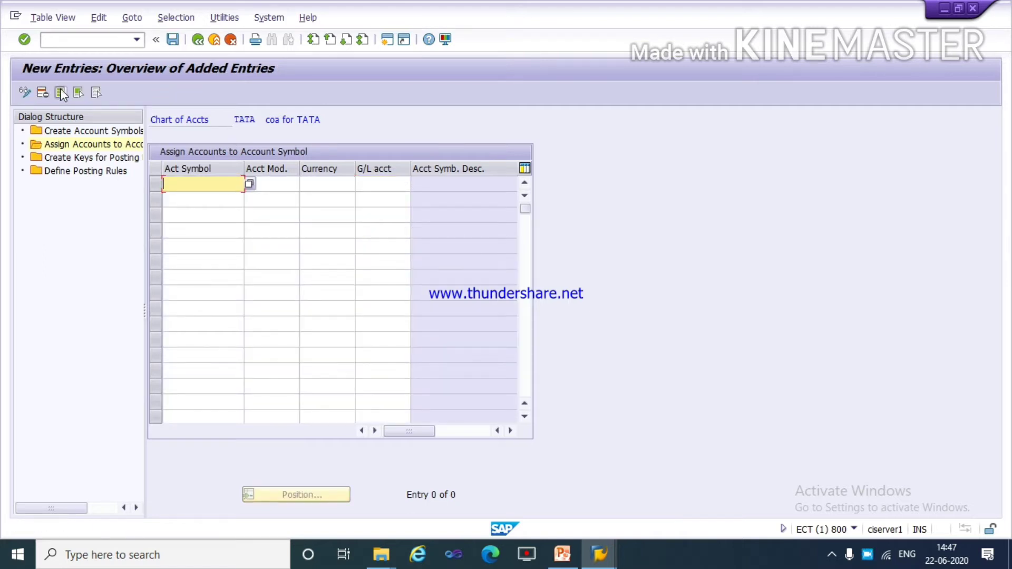
pyautogui.write('t')
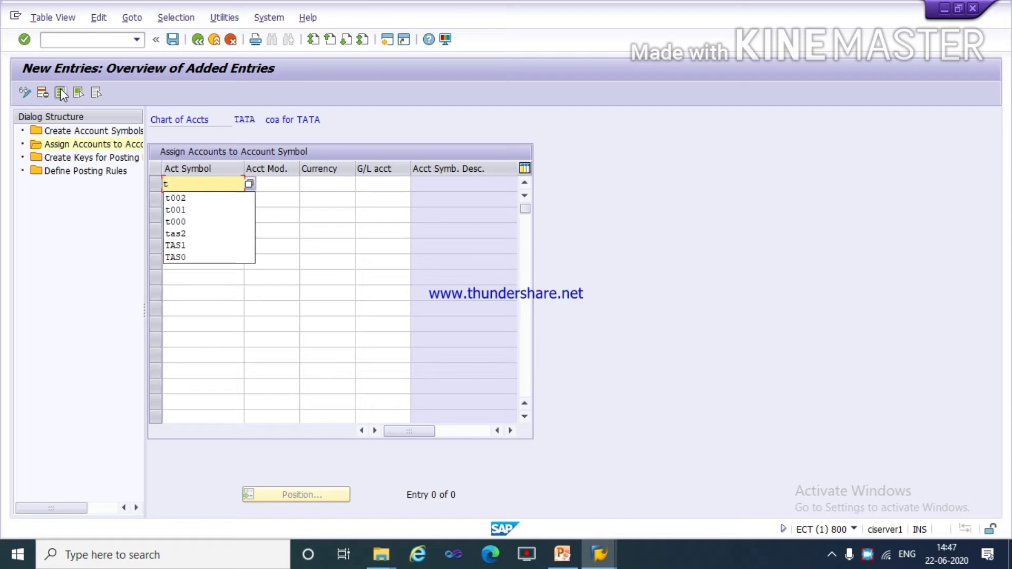
pyautogui.write('a00')
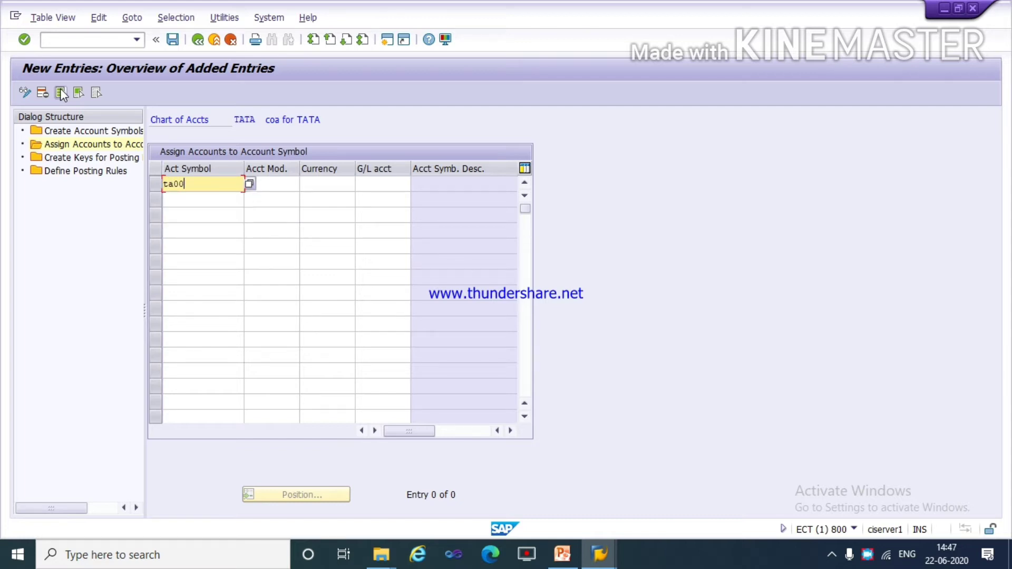
pyautogui.press('Tab')
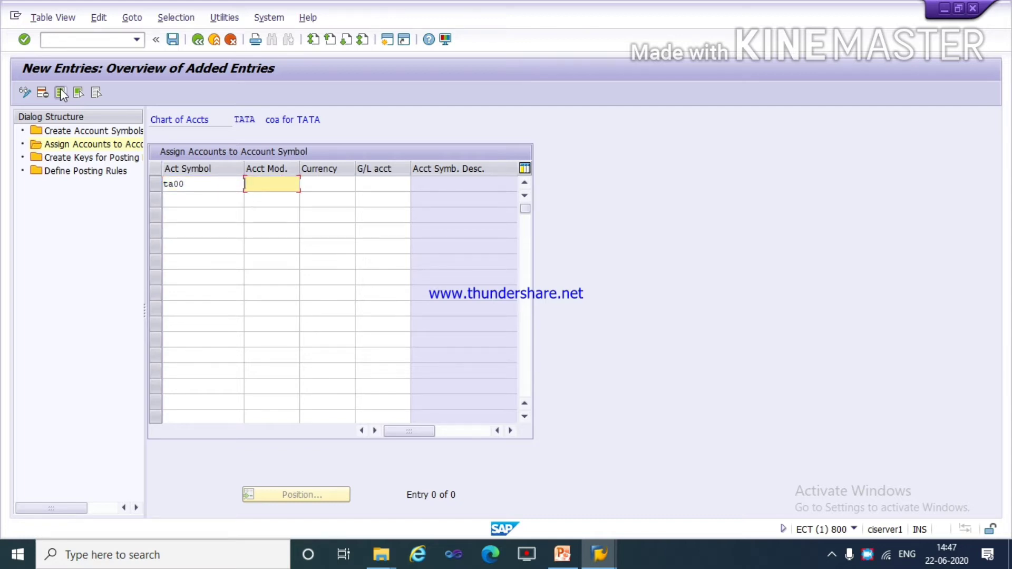
pyautogui.write('+')
pyautogui.press('Tab')
pyautogui.write('i')
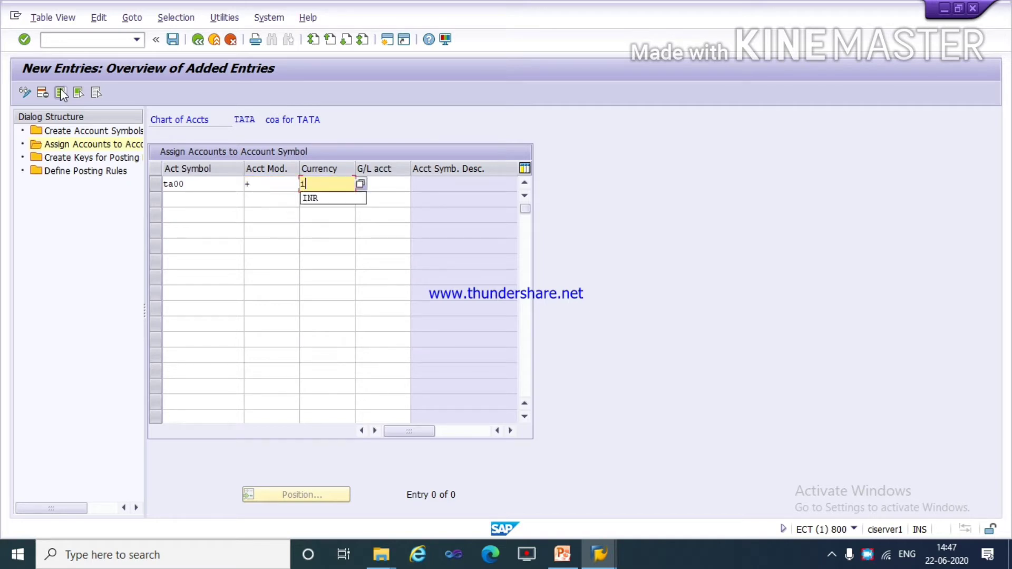
pyautogui.write('nr')
pyautogui.press('Tab')
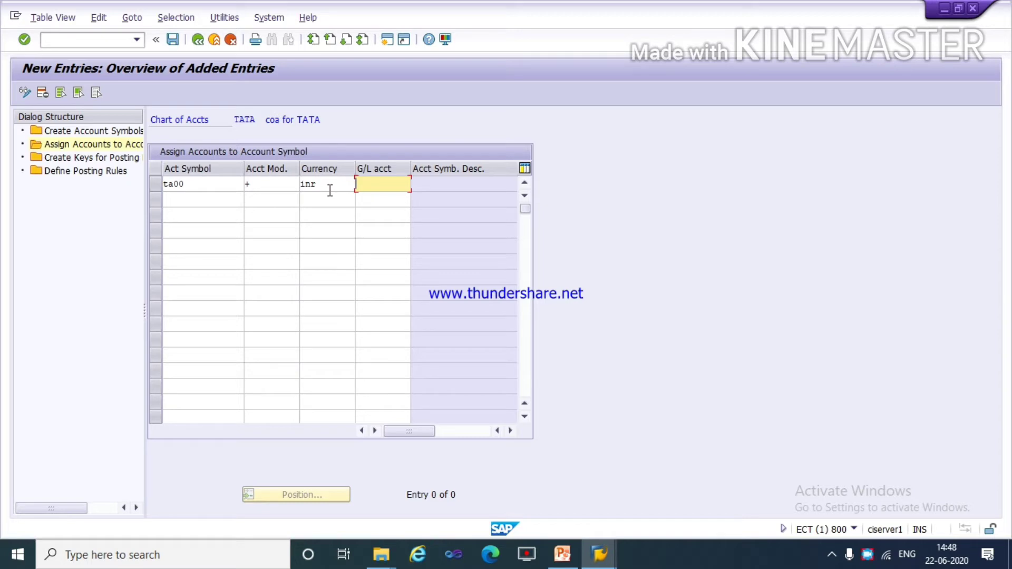
pyautogui.write('++++++++++')
pyautogui.press('BackSpace')
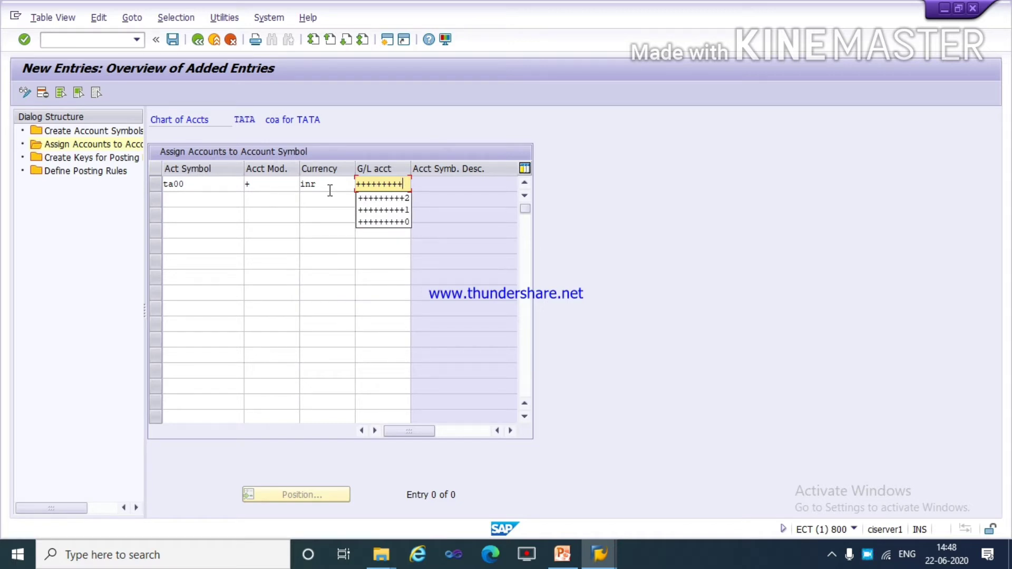
pyautogui.write('0')
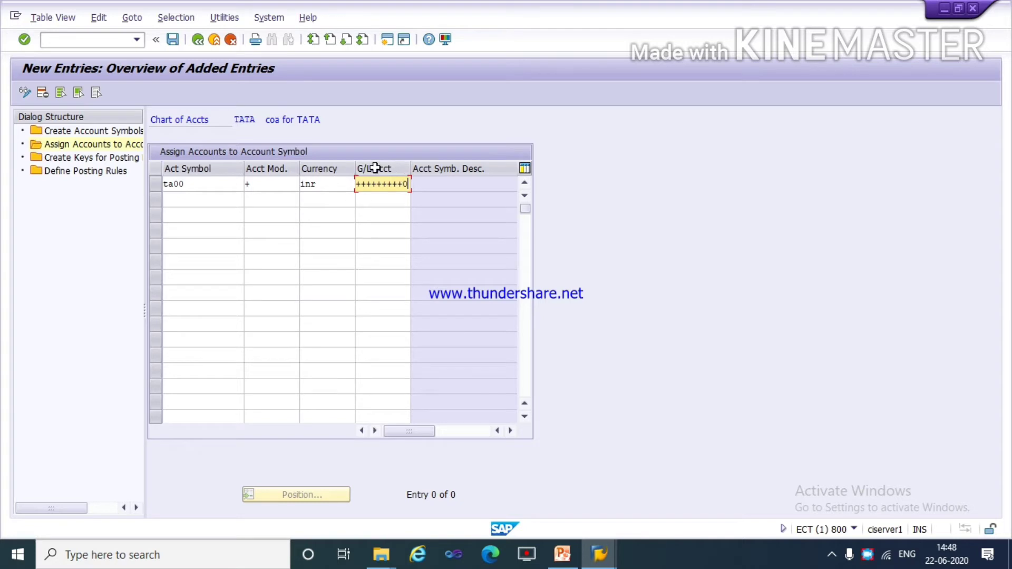
# Add an account assignment for symbol ta01 with account modifier +, currency INR and masked G/L account +++++++++1.
pyautogui.click(183, 202)
pyautogui.write('t')
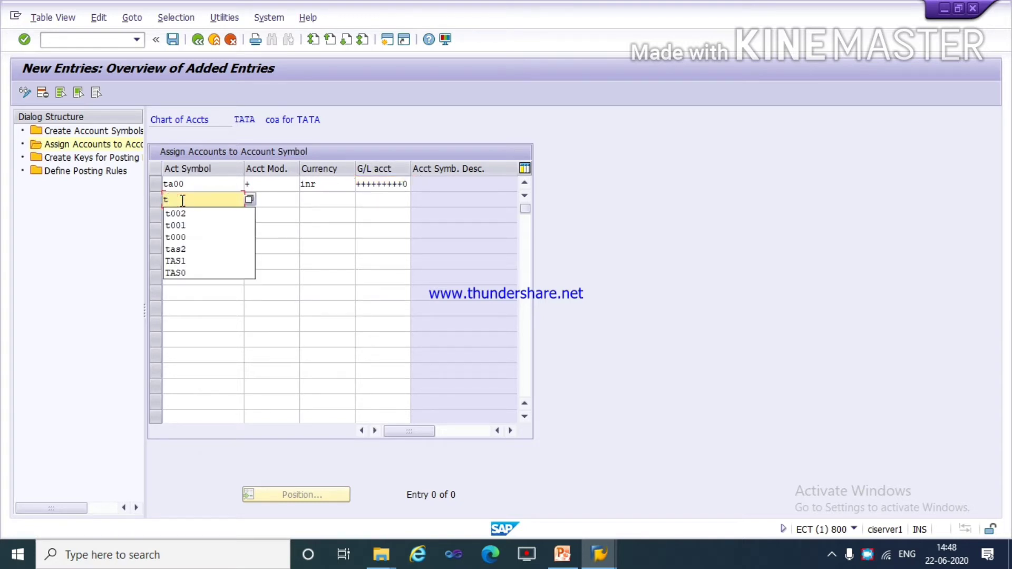
pyautogui.write('a')
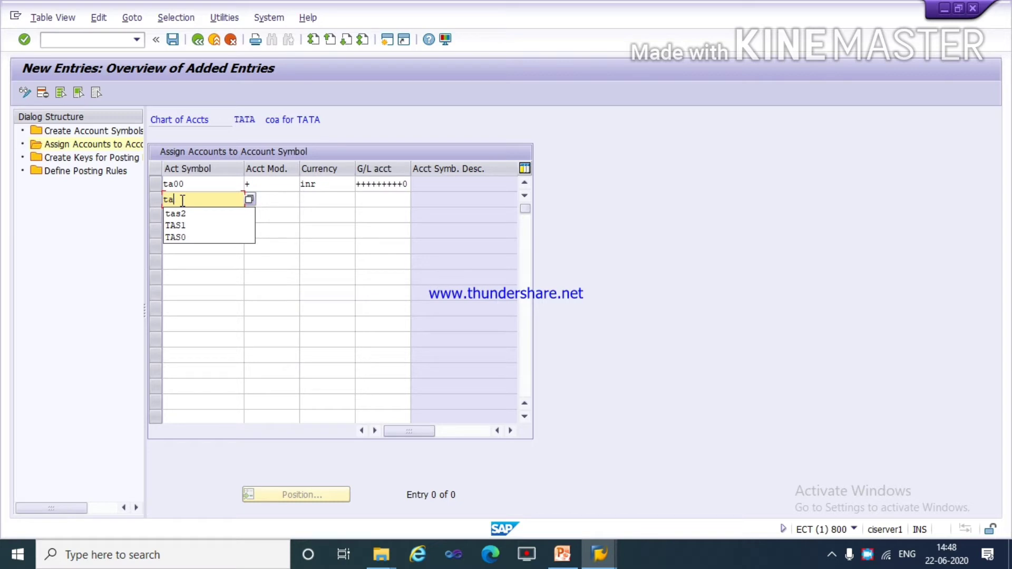
pyautogui.write('01')
pyautogui.press('Tab')
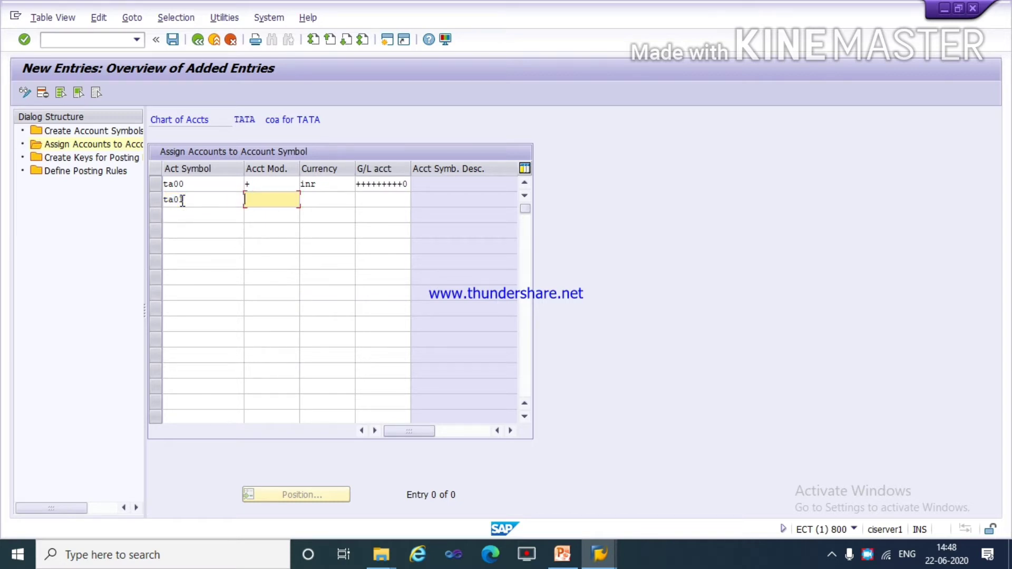
pyautogui.write('+')
pyautogui.press('Tab')
pyautogui.write('in')
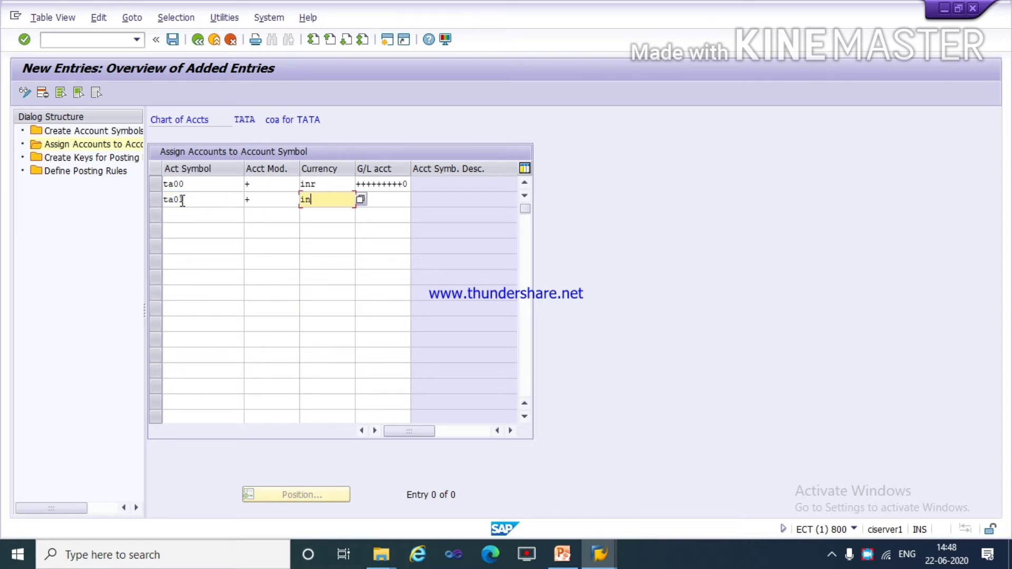
pyautogui.press('Down')
pyautogui.press('Tab')
pyautogui.write('+++++++++')
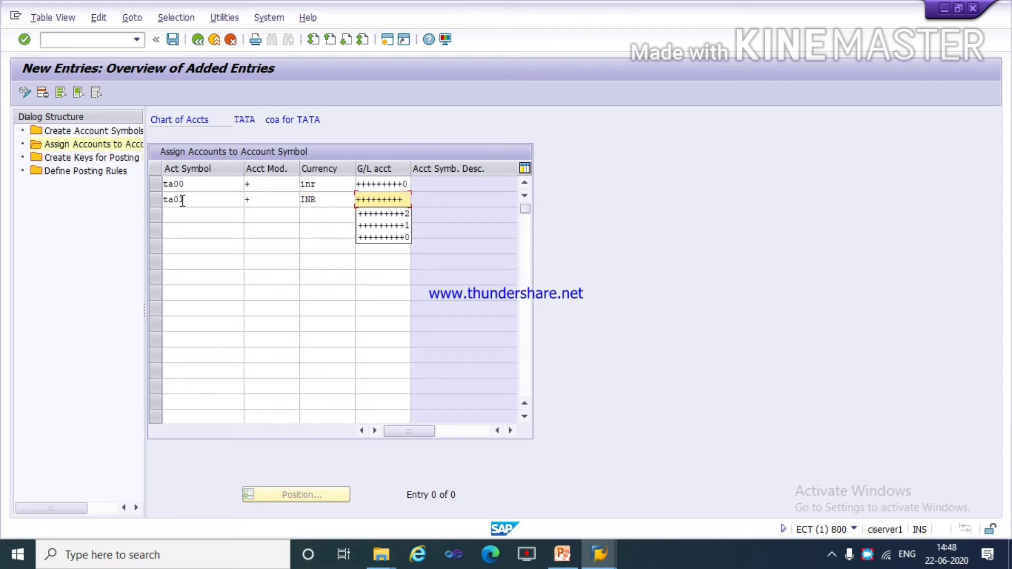
pyautogui.write('1')
# Add an account assignment for symbol ta02 with modifier +, currency inr and G/L account +++++++++2, and save the assignments.
pyautogui.click(177, 217)
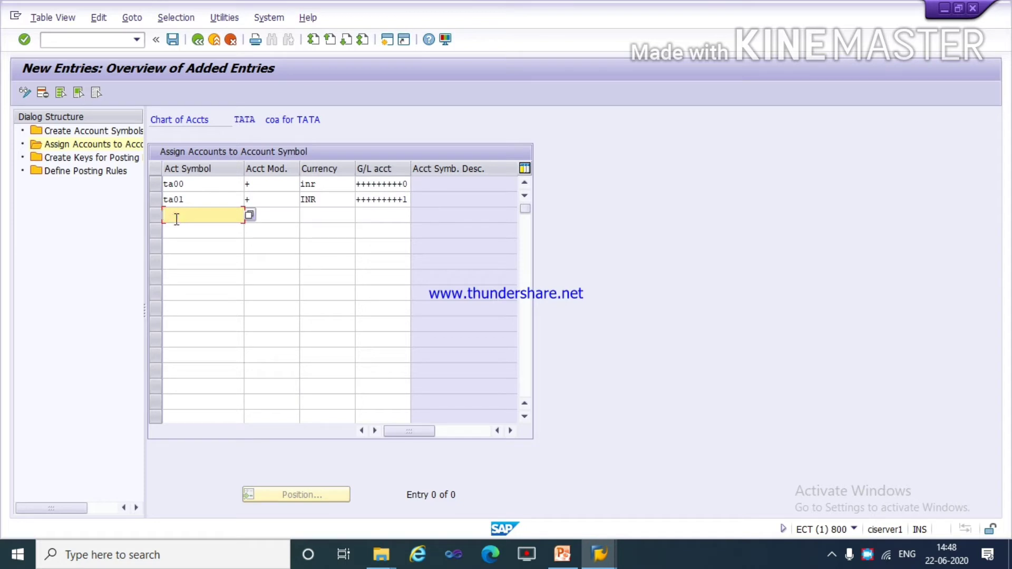
pyautogui.write('ta02')
pyautogui.press('Tab')
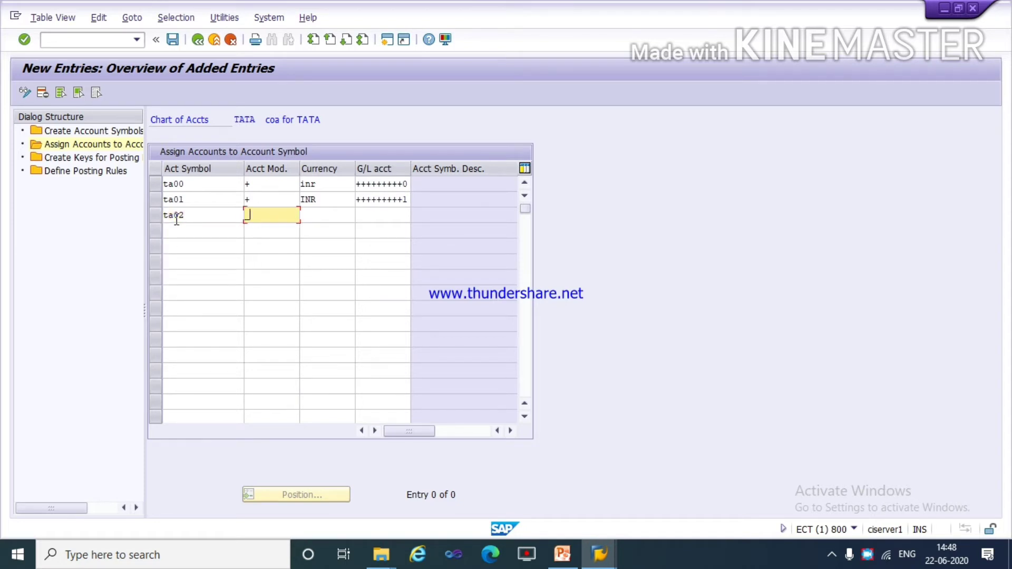
pyautogui.write('+')
pyautogui.press('Tab')
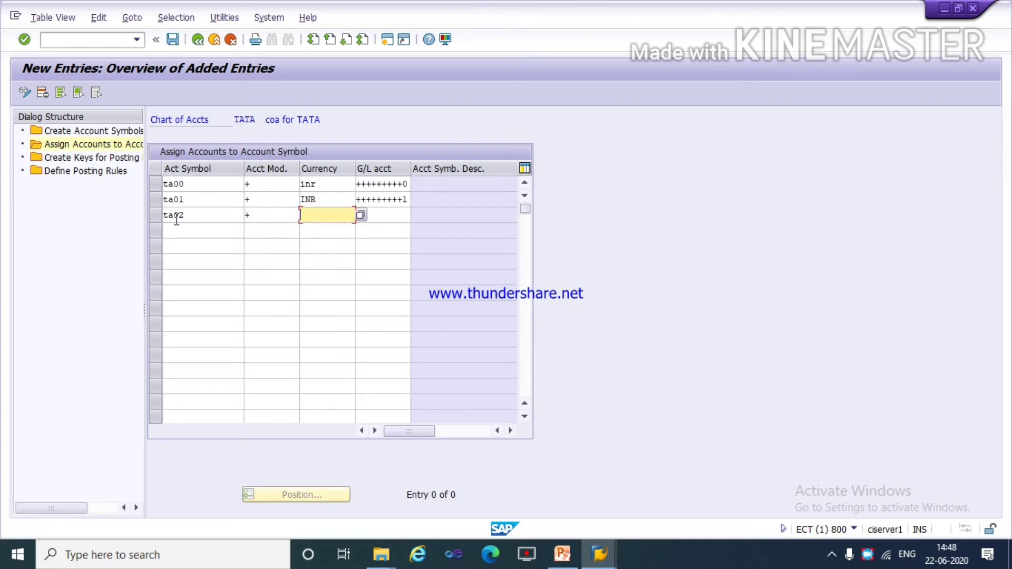
pyautogui.write('inr')
pyautogui.press('Tab')
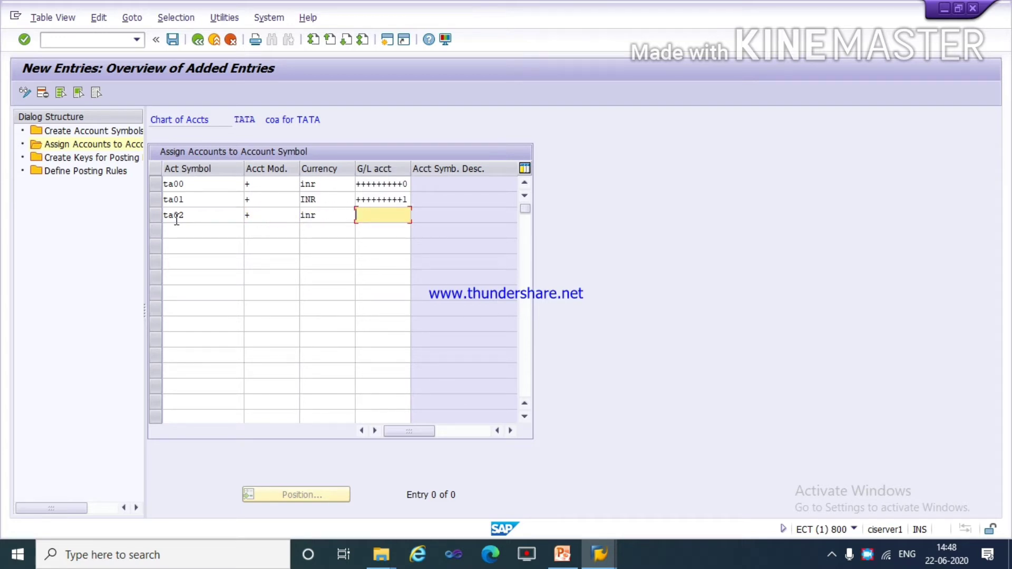
pyautogui.write('+++++++++')
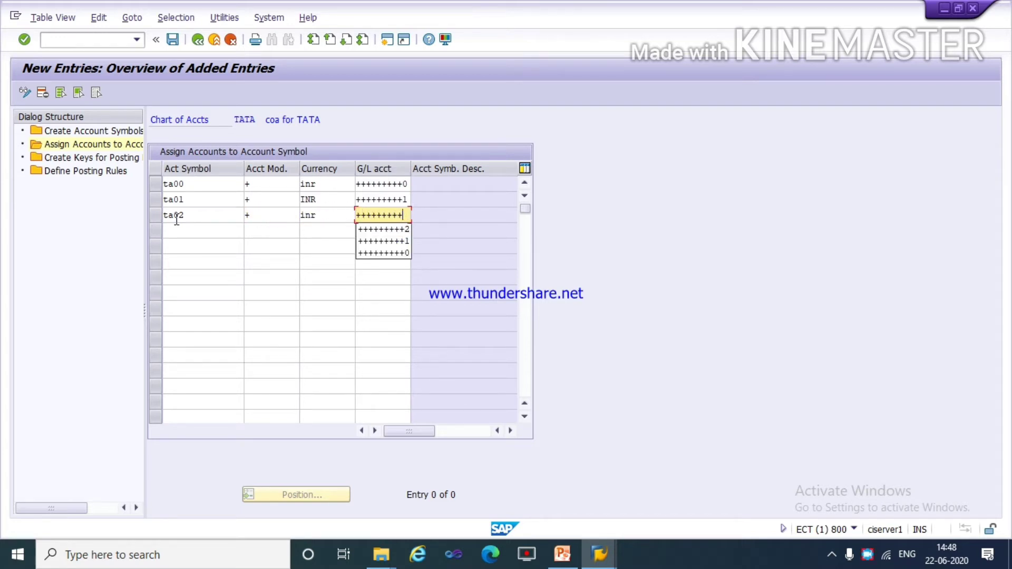
pyautogui.write('2')
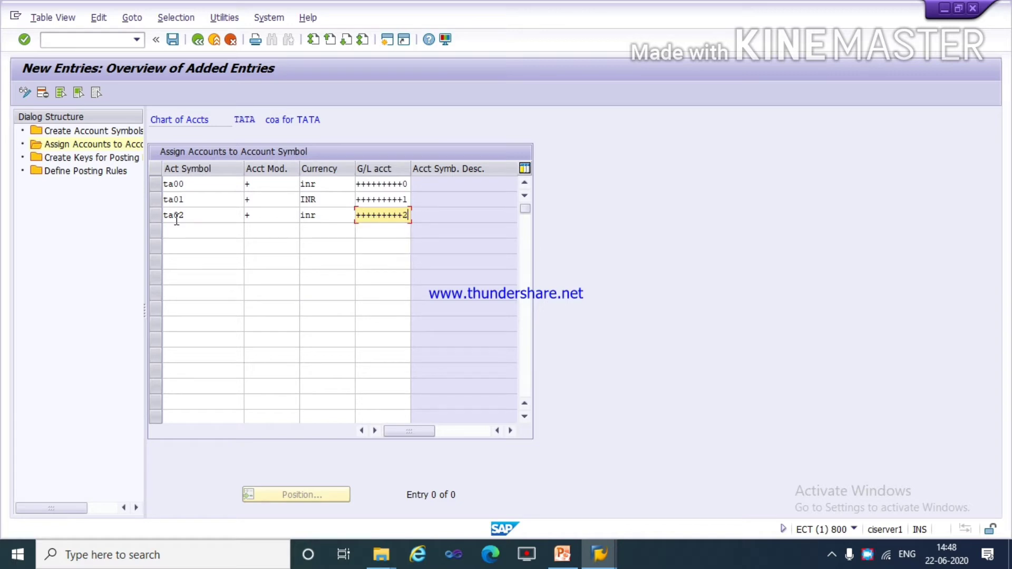
pyautogui.click(174, 40)
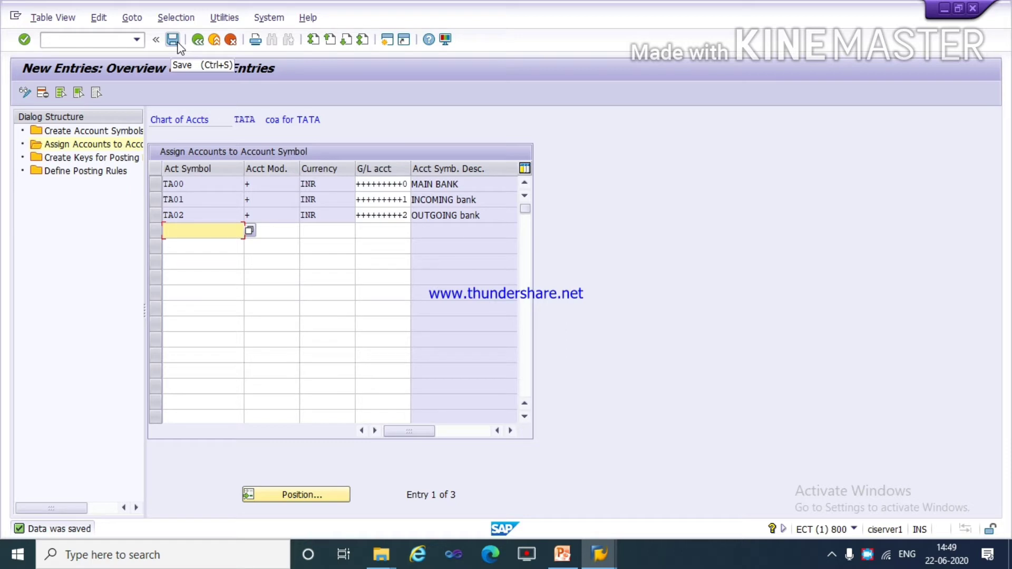
# Create a new posting rule key ta01 with the text INCOMING PAYMENT under Create Keys for Posting Rules.
pyautogui.doubleClick(73, 162)
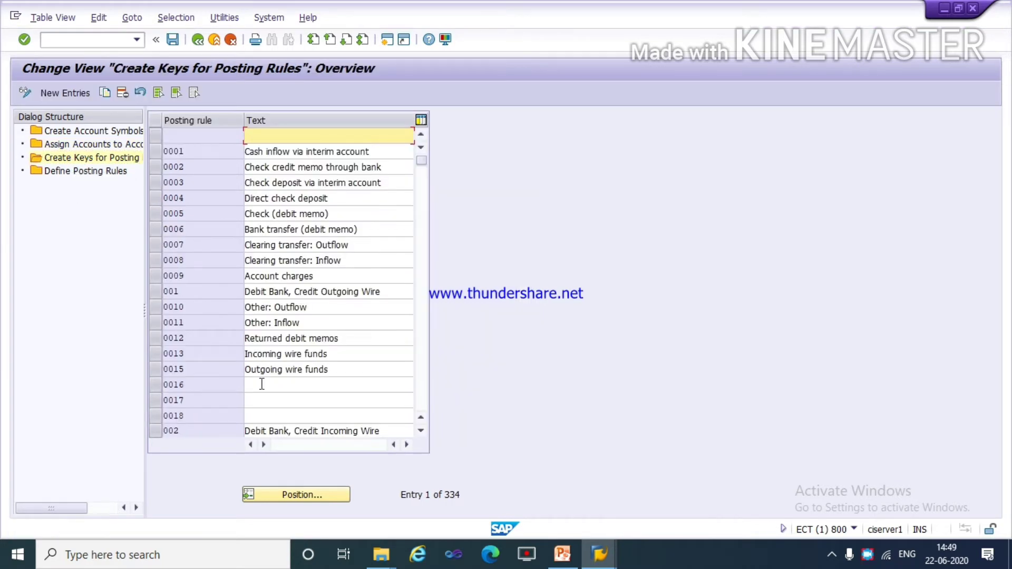
pyautogui.click(303, 491)
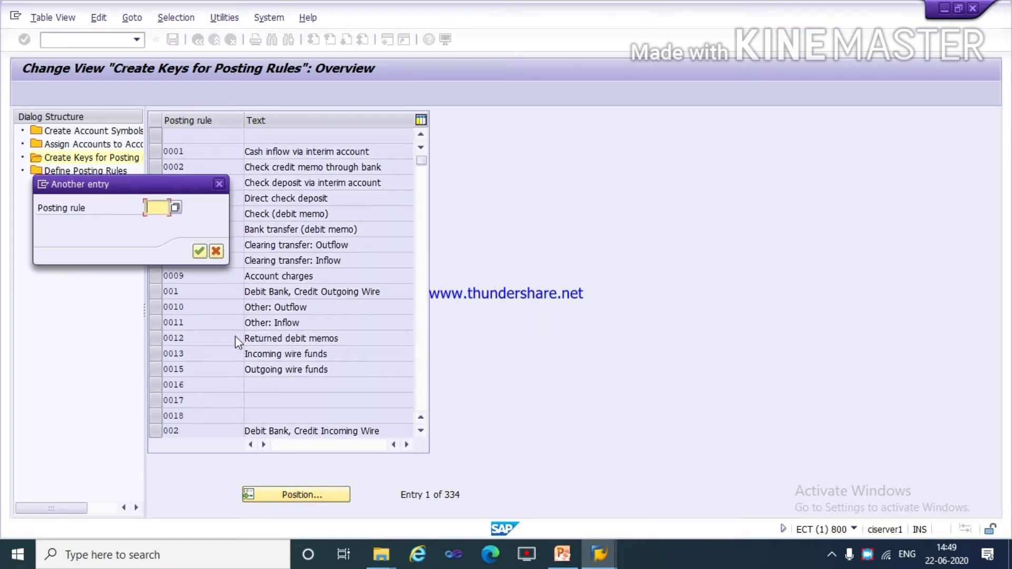
pyautogui.click(217, 252)
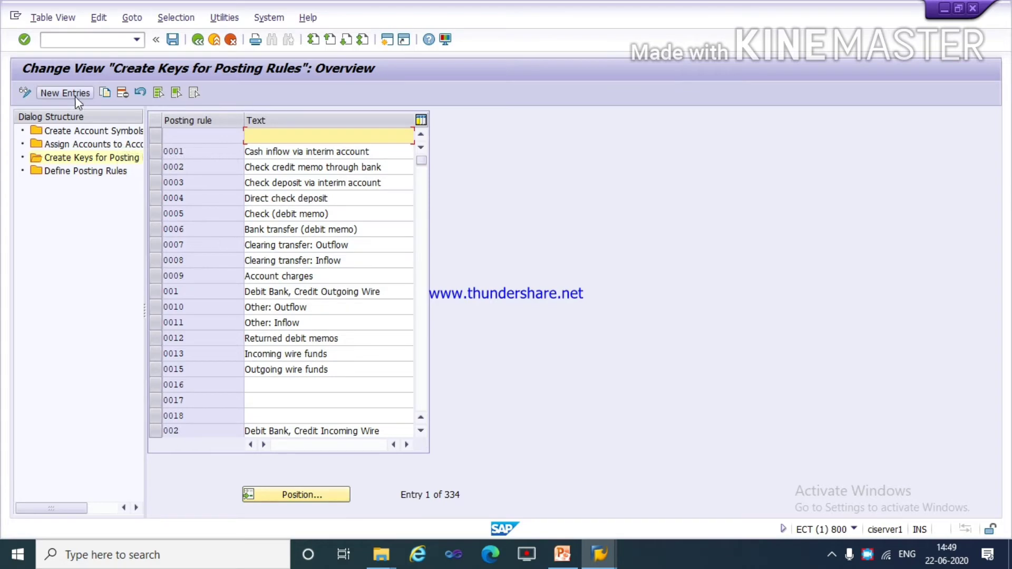
pyautogui.click(75, 93)
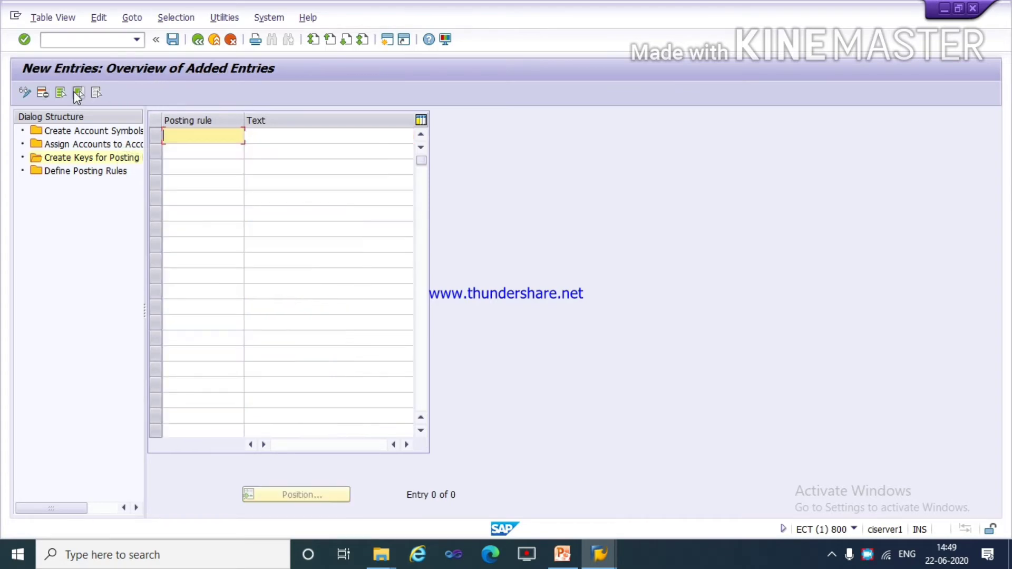
pyautogui.write('ta')
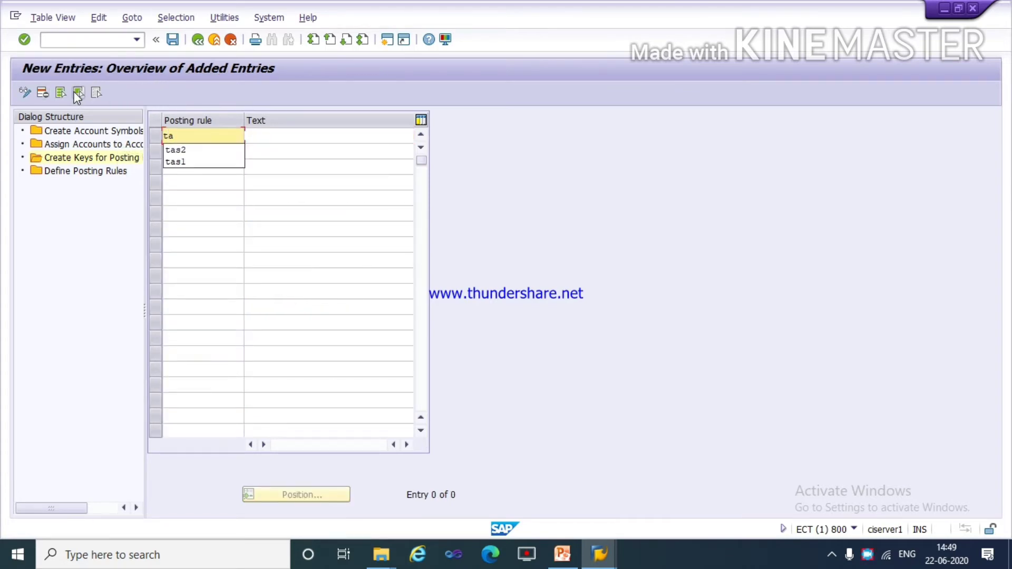
pyautogui.write('01')
pyautogui.press('Tab')
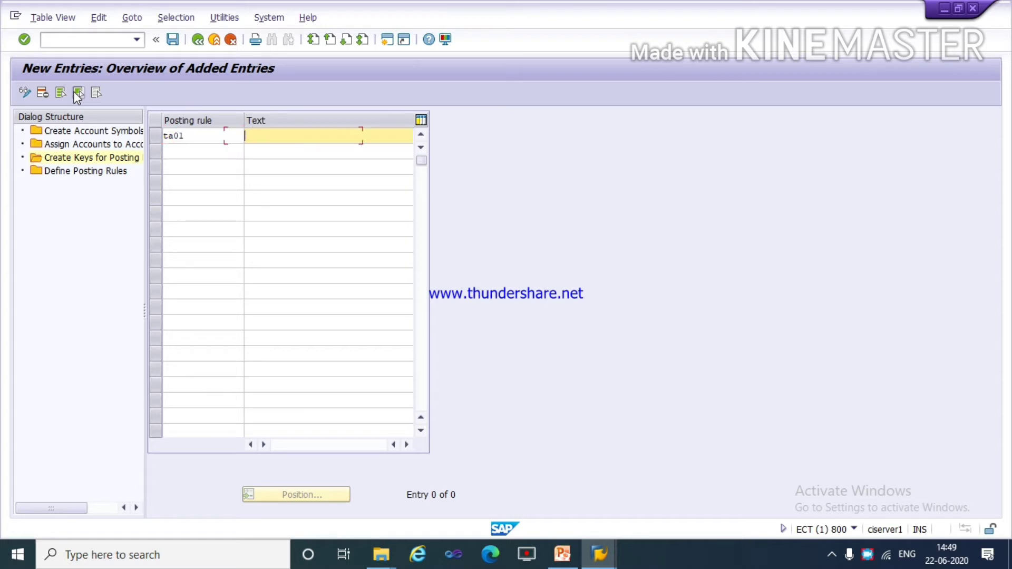
pyautogui.write('i')
pyautogui.press('Down')
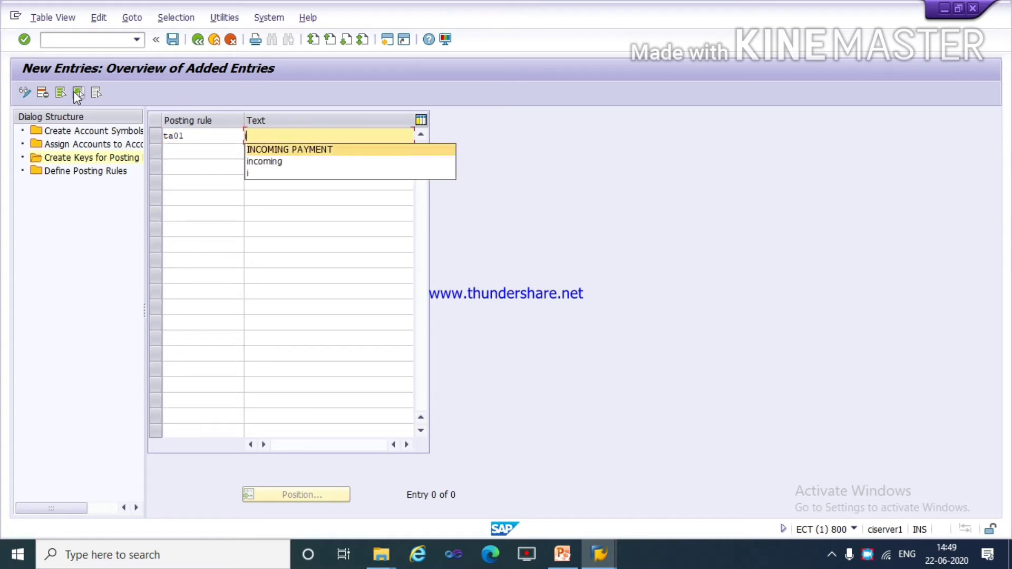
pyautogui.press('Return')
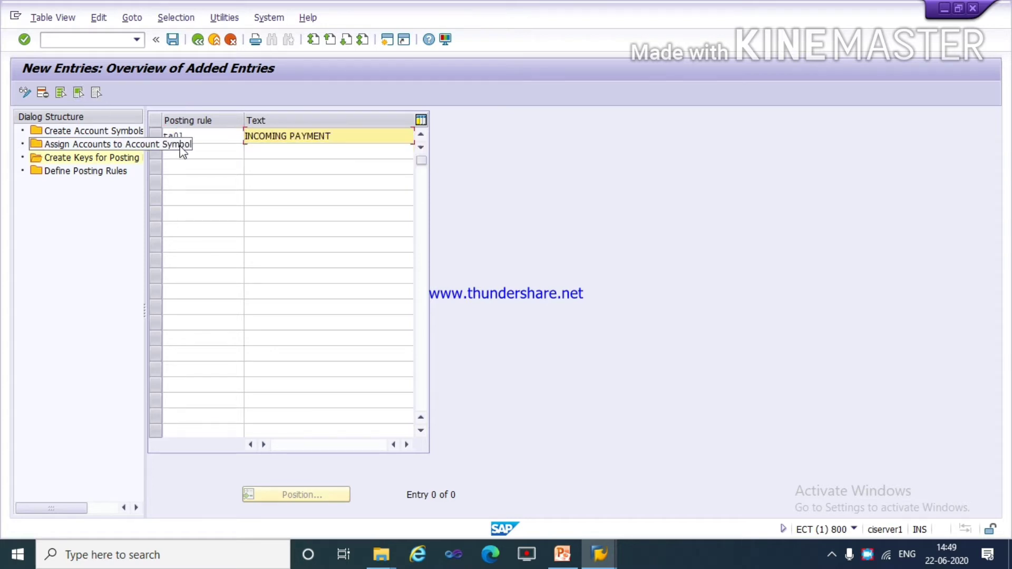
# Add a second posting rule key ta02 with the text outgoing PAYMENT and save the new keys.
pyautogui.click(219, 152)
pyautogui.write('ta')
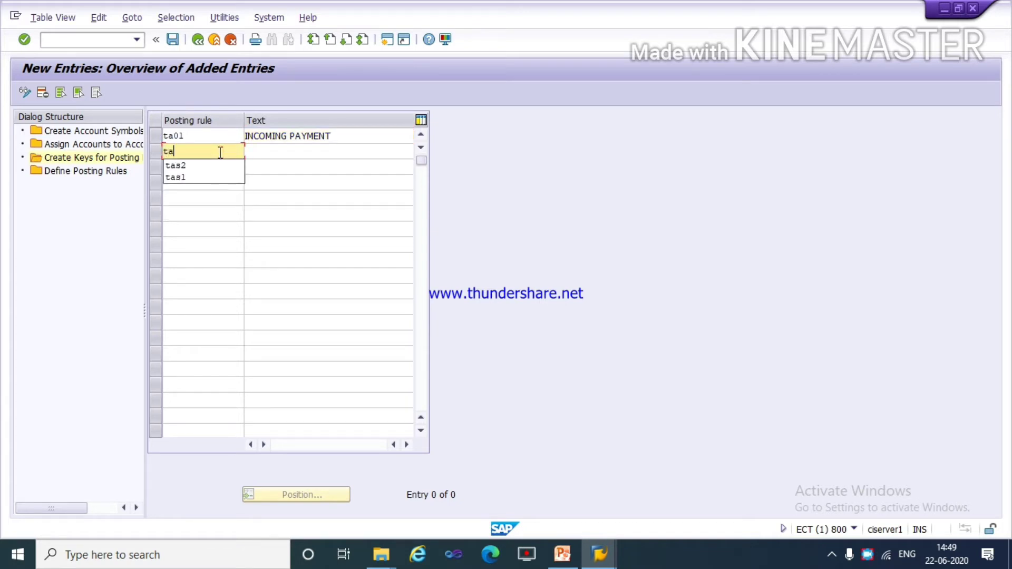
pyautogui.write('02')
pyautogui.press('Tab')
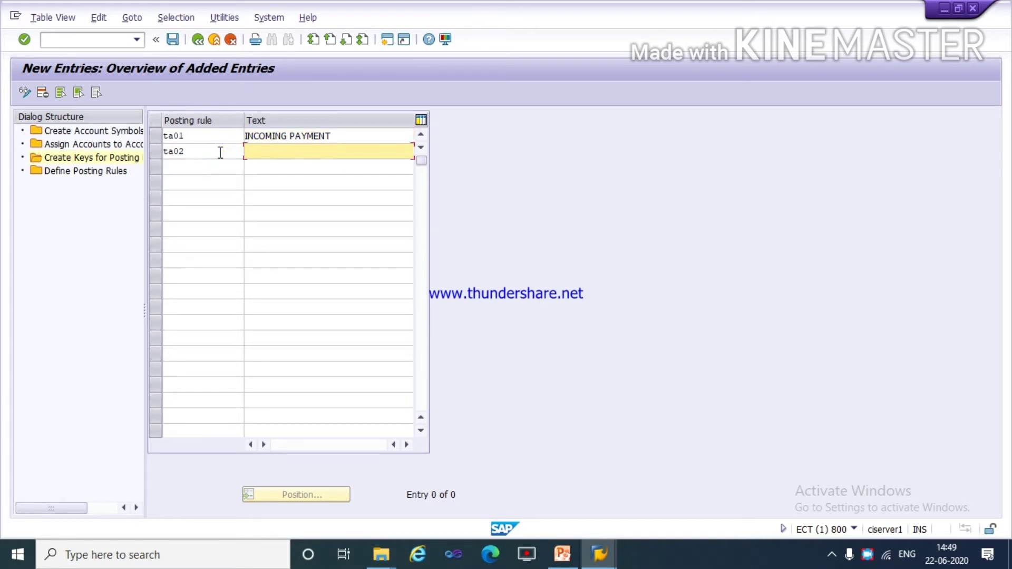
pyautogui.write('o')
pyautogui.press('Down')
pyautogui.press('Return')
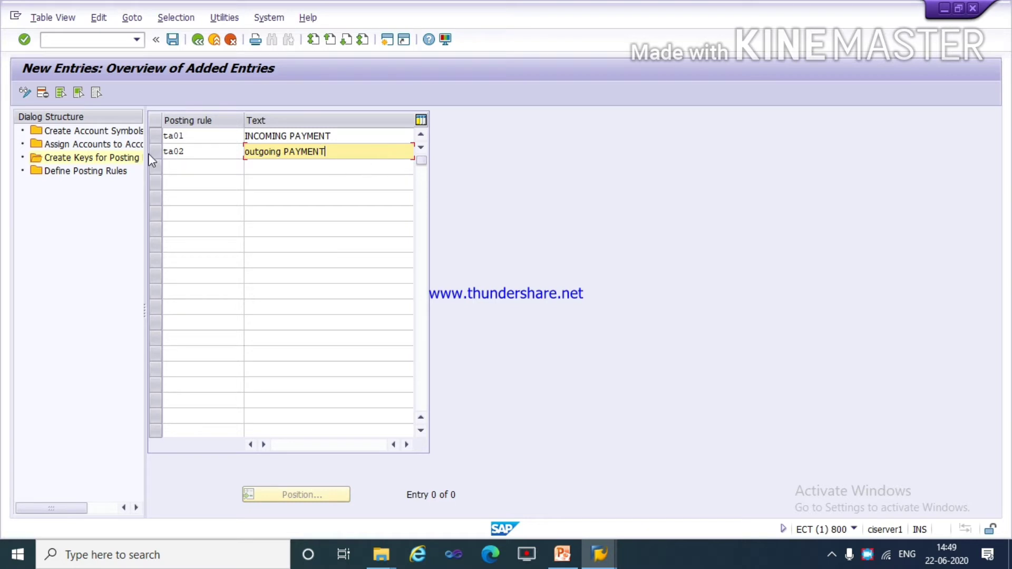
pyautogui.click(173, 41)
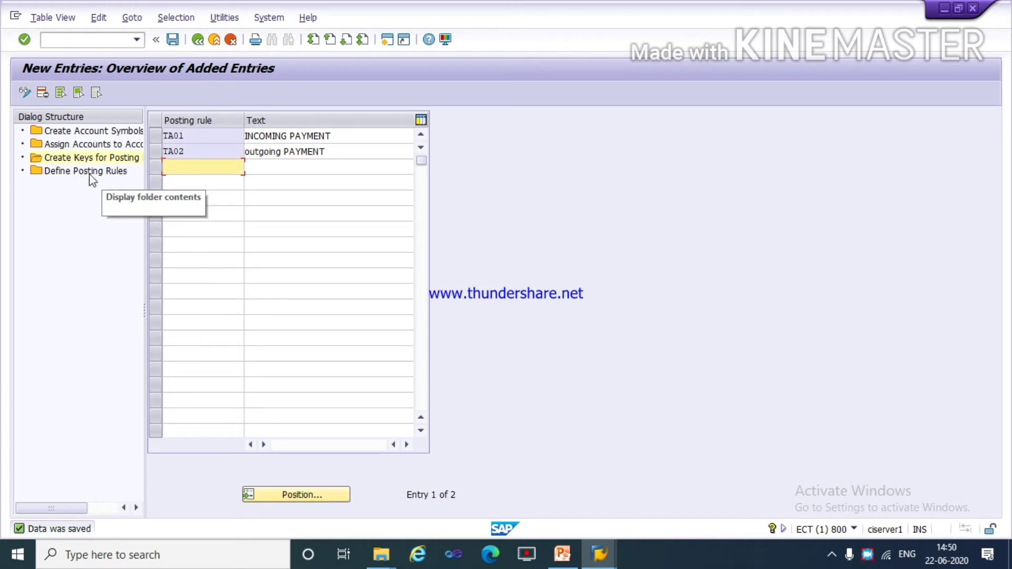
# Start a new entry under Define Posting Rules for posting rule ta01 with posting area 1.
pyautogui.doubleClick(111, 172)
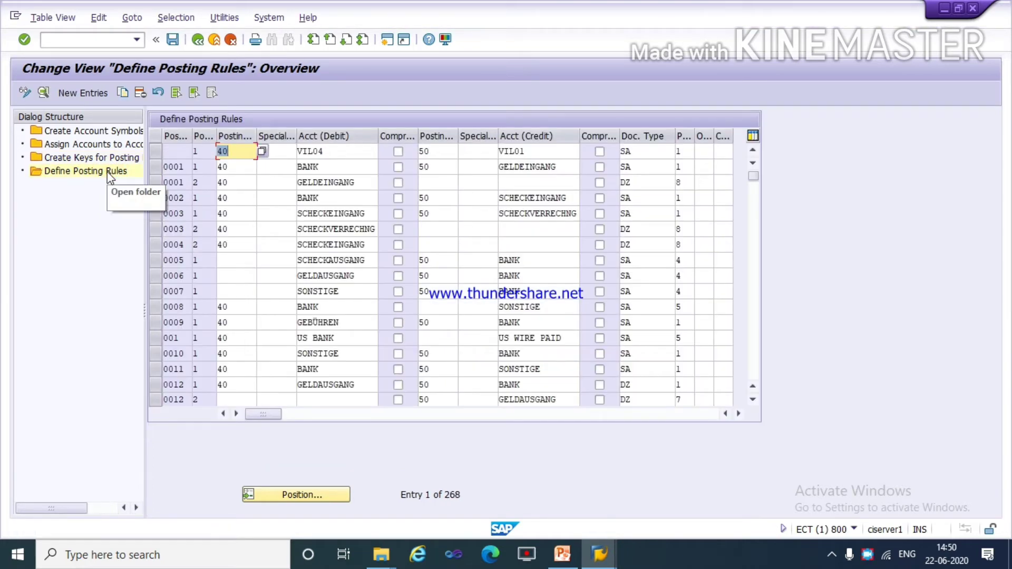
pyautogui.click(88, 93)
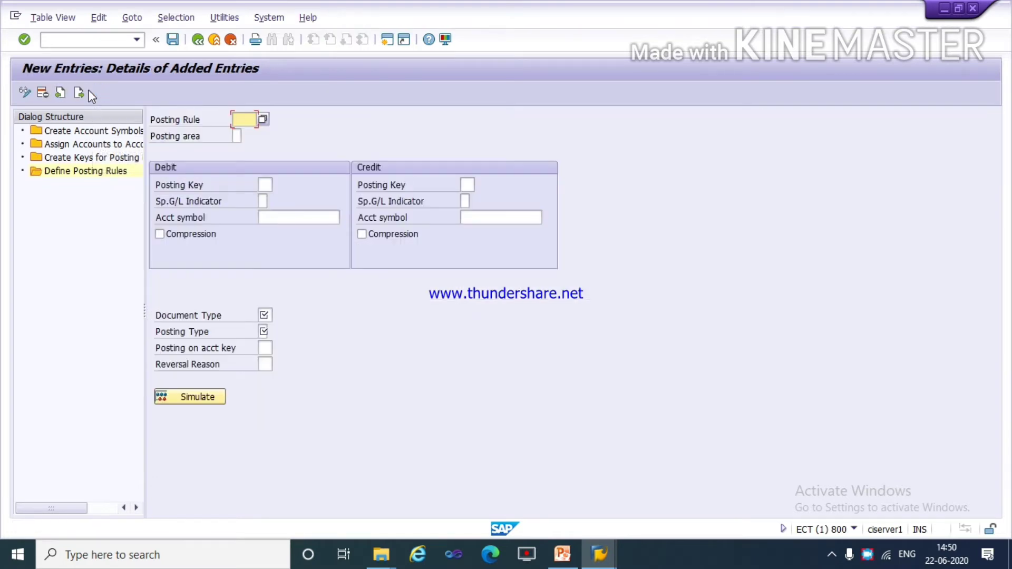
pyautogui.write('t')
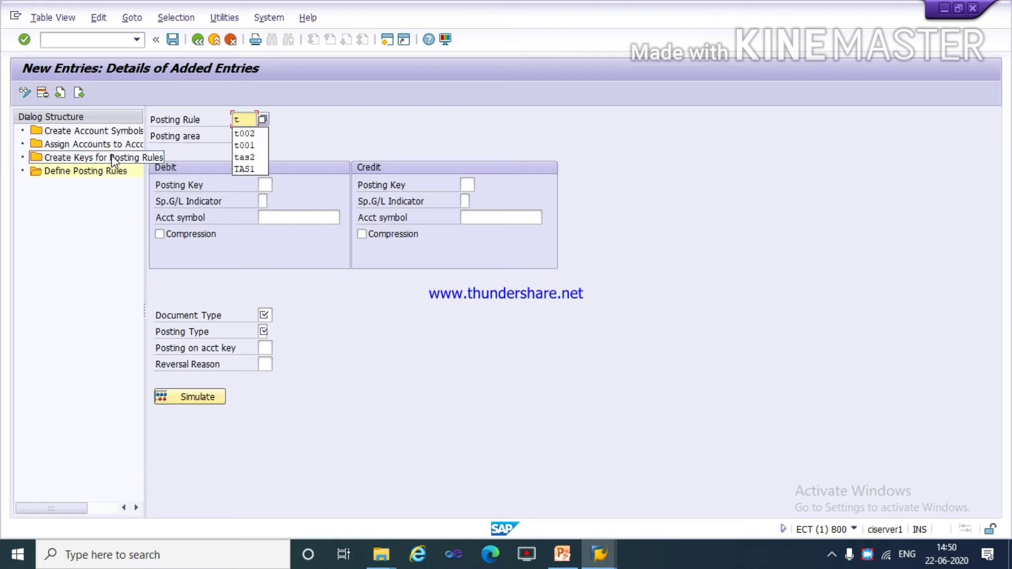
pyautogui.write('a01')
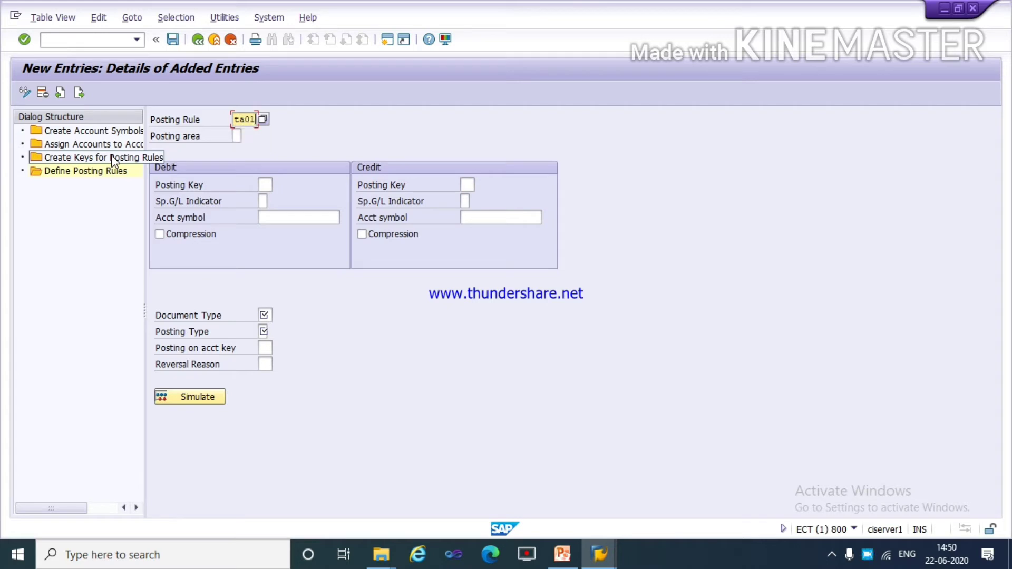
pyautogui.press('Tab')
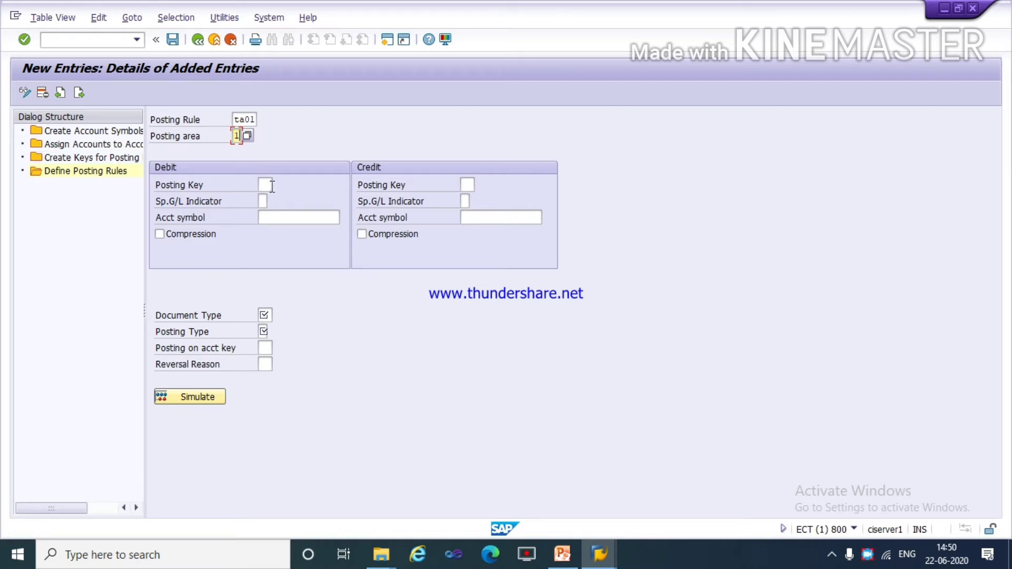
# Switch to PowerPoint and examine the clearing entries for bank reconciliation, especially receipts clearing, before returning to the SAP posting rule entry.
pyautogui.hotkey('alt', 'Tab')
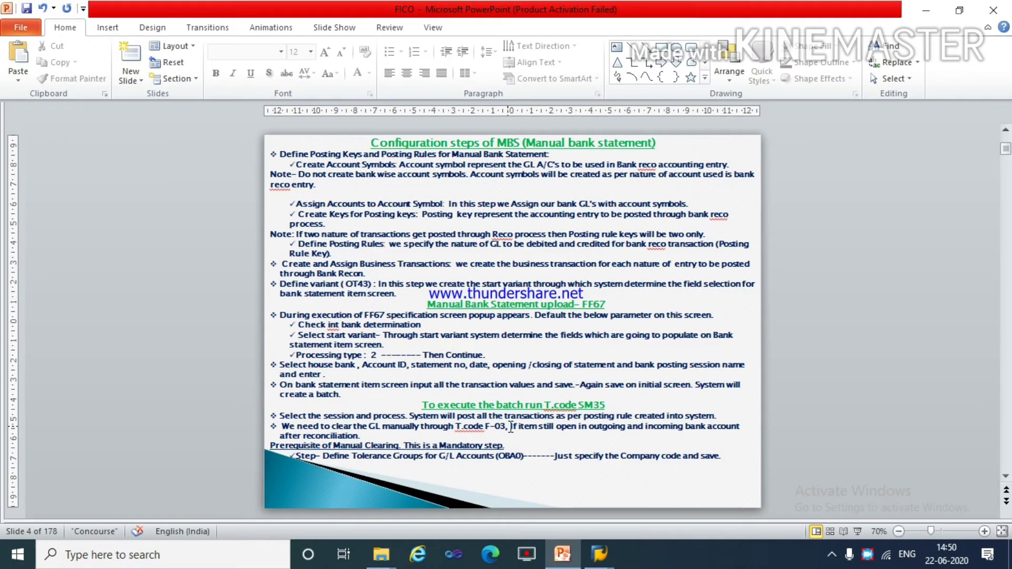
pyautogui.scroll(1, 511, 427)
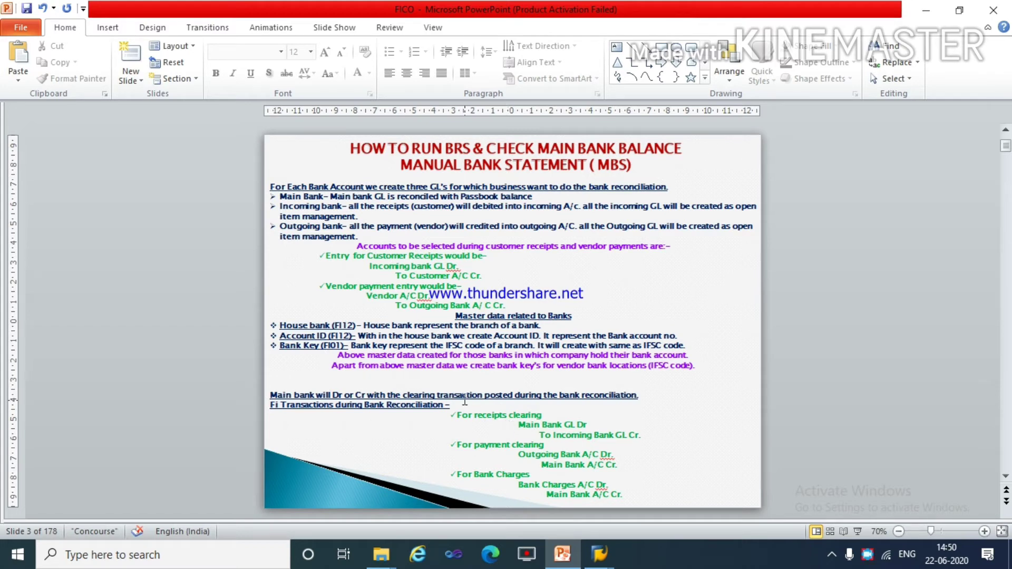
pyautogui.moveTo(459, 416); pyautogui.dragTo(627, 503)
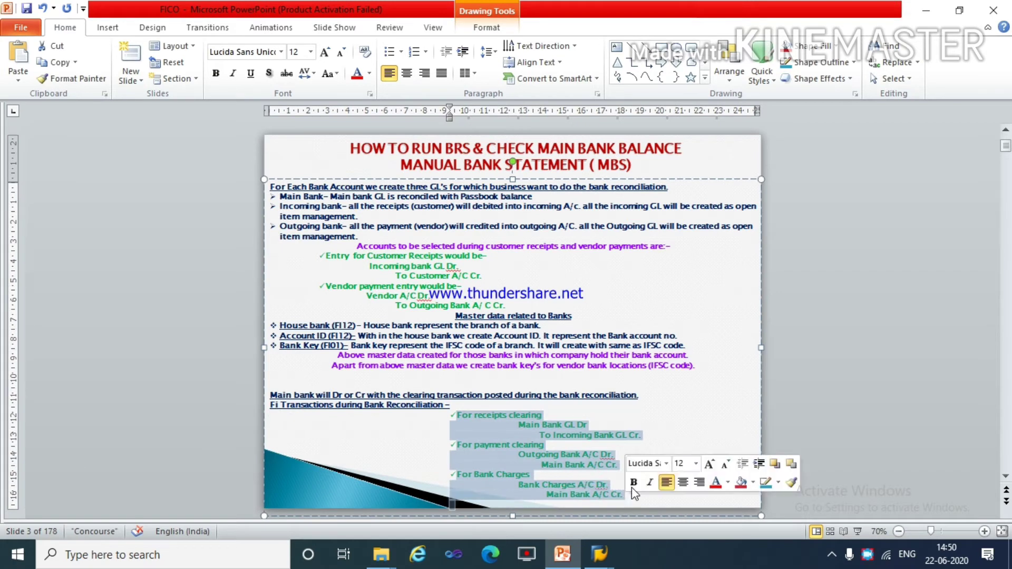
pyautogui.click(684, 426)
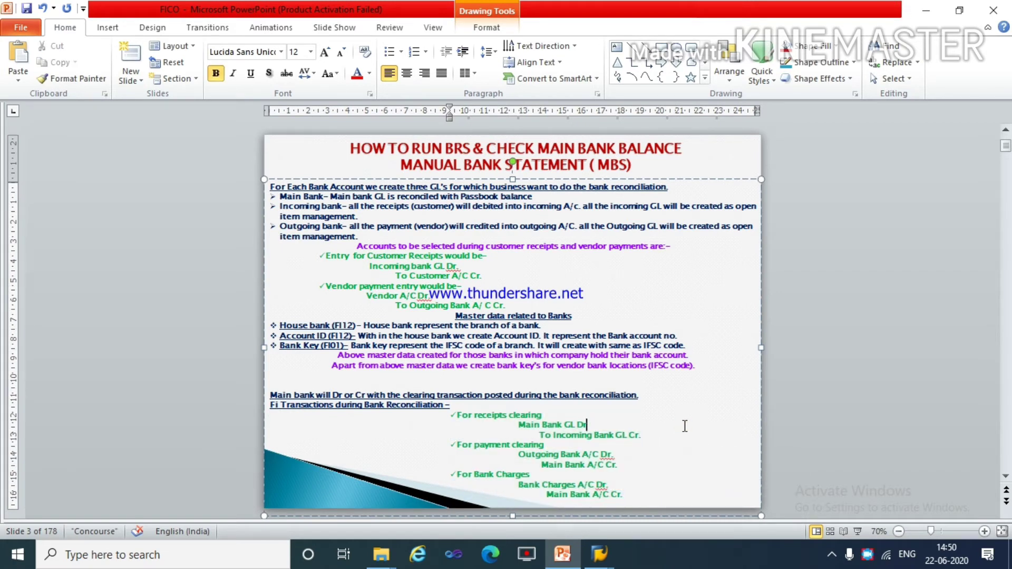
pyautogui.hotkey('alt', 'Tab')
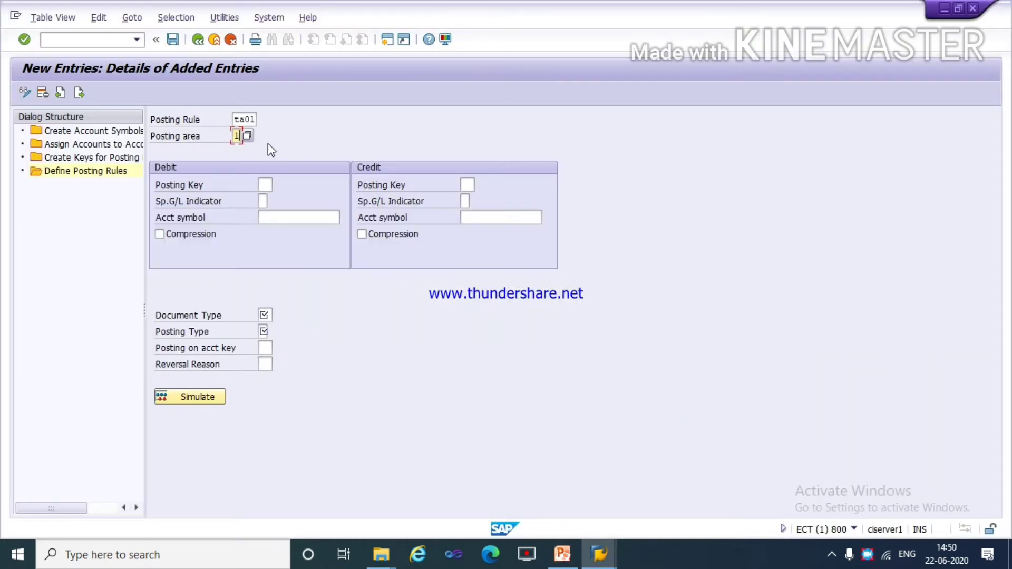
pyautogui.click(249, 123)
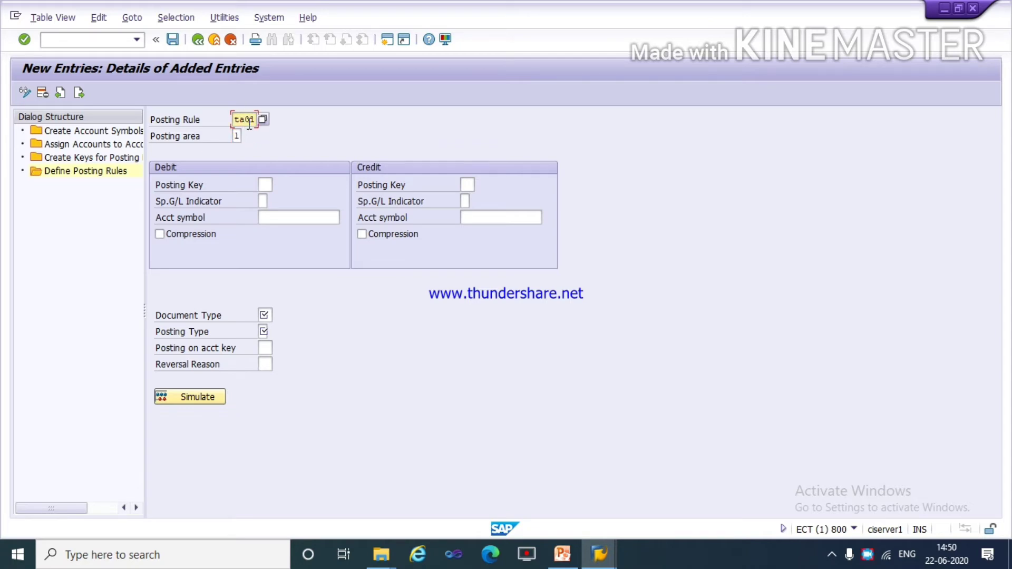
pyautogui.hotkey('alt', 'Tab')
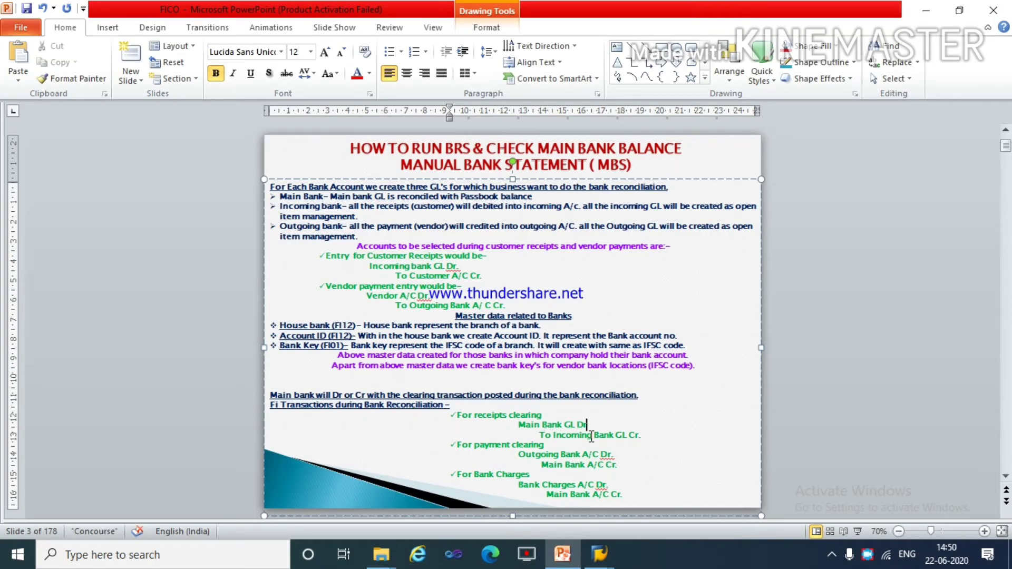
pyautogui.click(538, 427)
pyautogui.moveTo(510, 417); pyautogui.dragTo(644, 438)
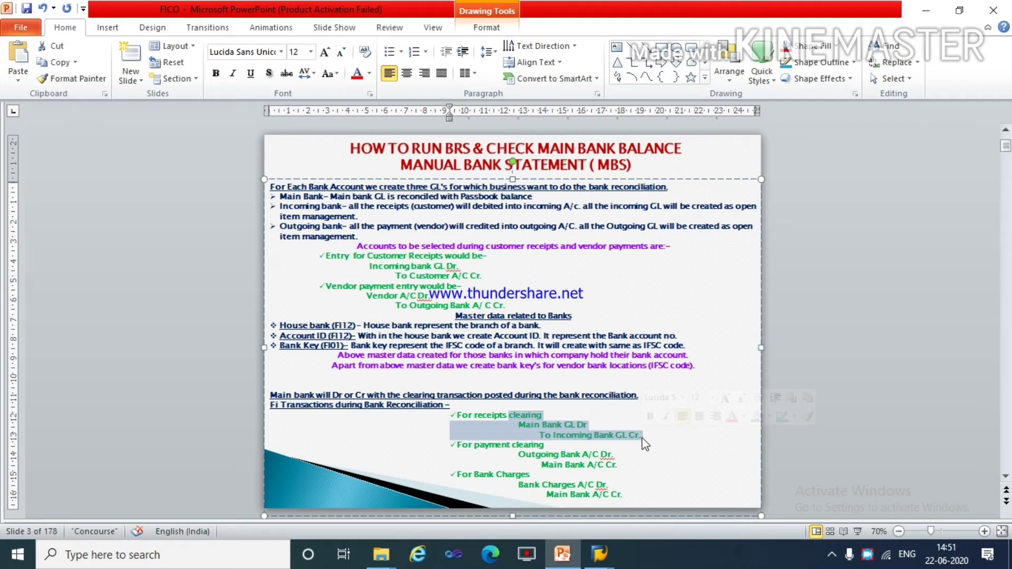
pyautogui.press('alt')
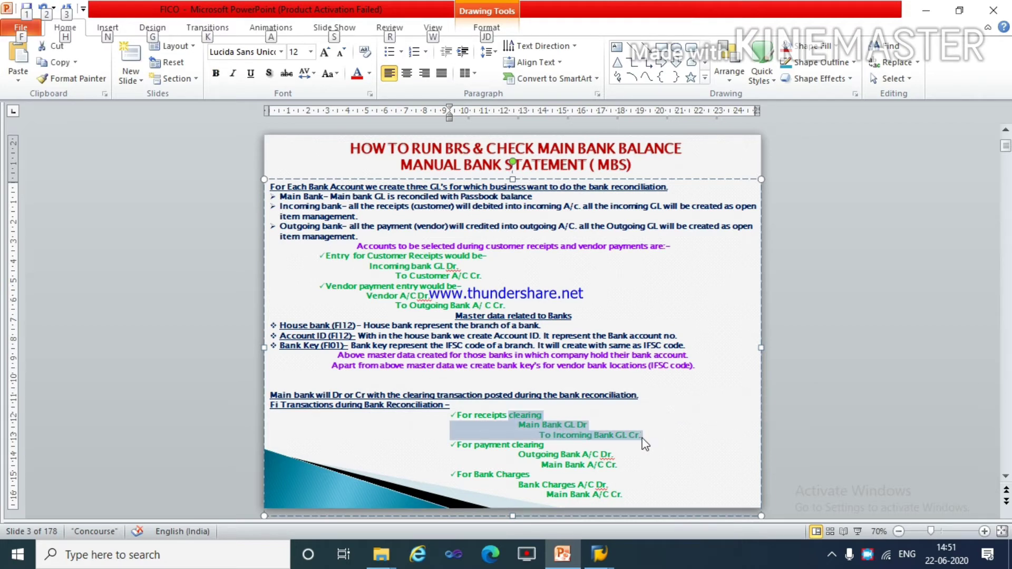
pyautogui.hotkey('alt', 'Tab')
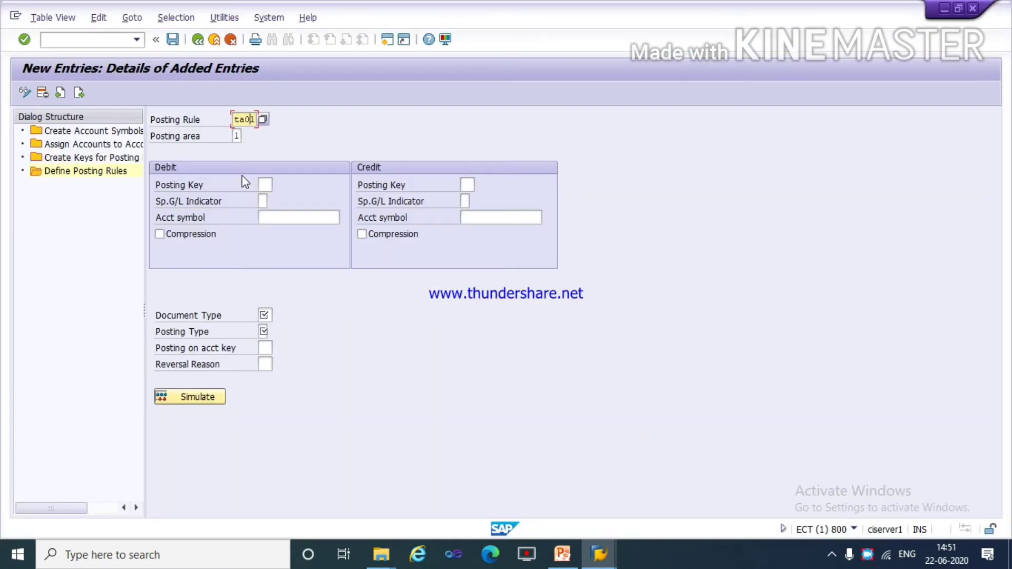
# Set the debit side of posting rule ta01 to posting key 40 and account symbol ta00.
pyautogui.click(267, 184)
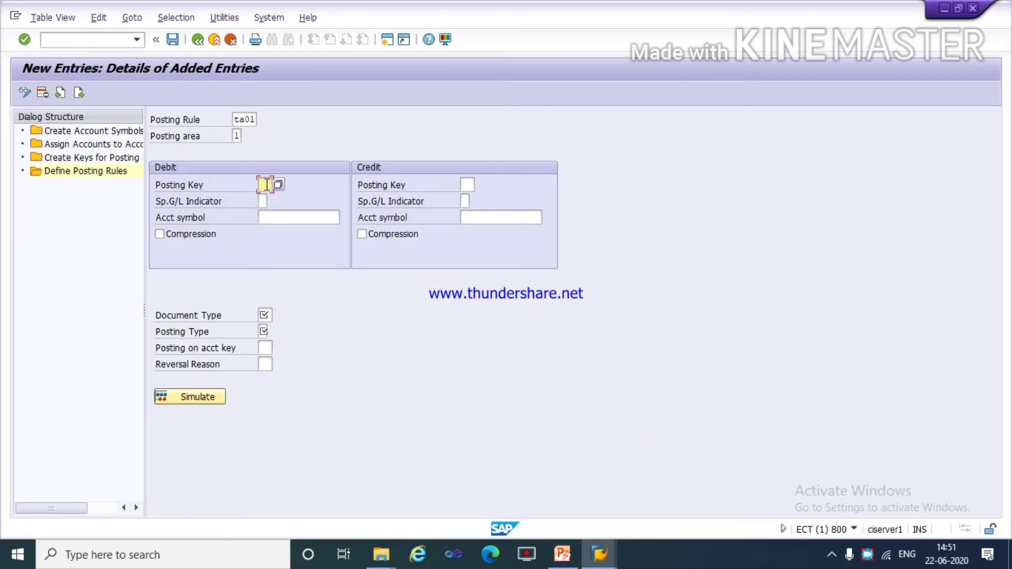
pyautogui.write('40')
pyautogui.click(276, 218)
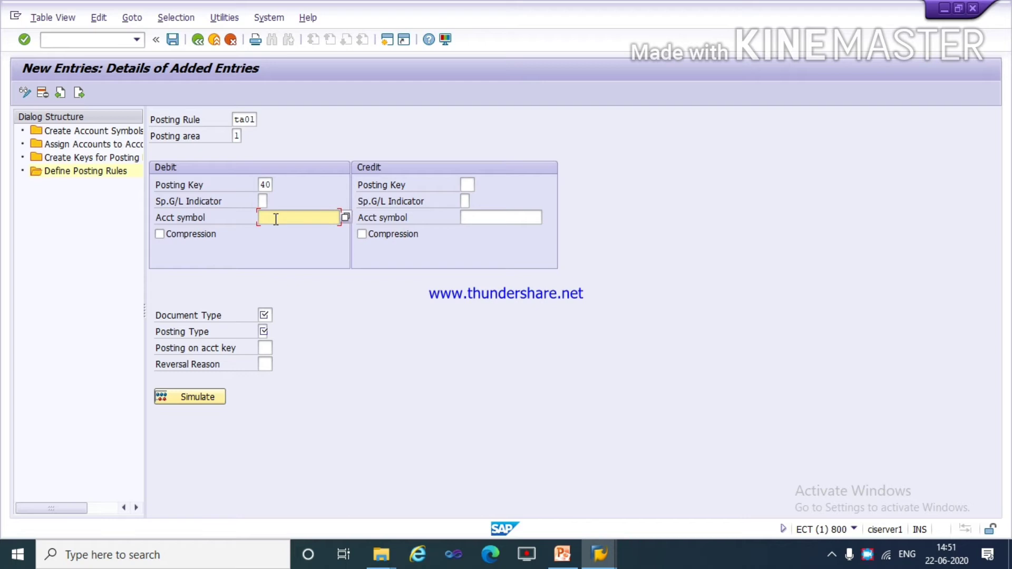
pyautogui.write('ta00')
# Set the credit side of rule ta01 to posting key 50 and account symbol ta01, checking it against the receipts clearing entry in PowerPoint.
pyautogui.click(471, 184)
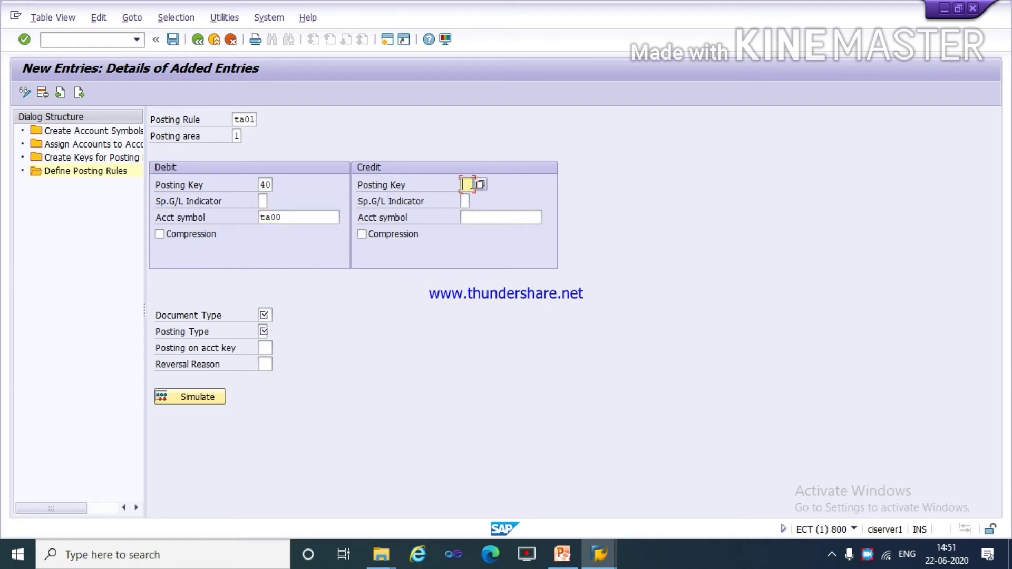
pyautogui.write('50')
pyautogui.click(487, 218)
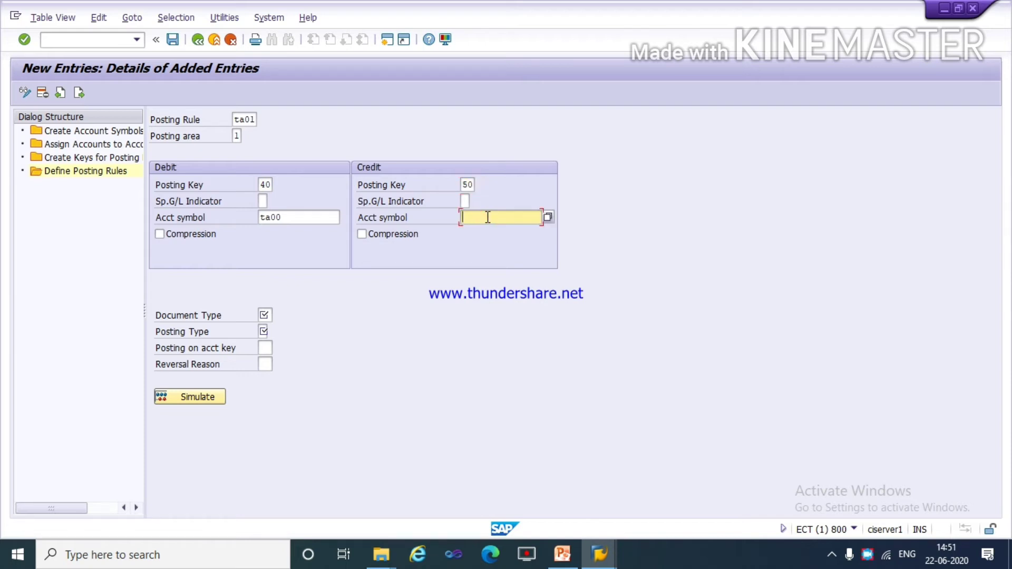
pyautogui.write('t')
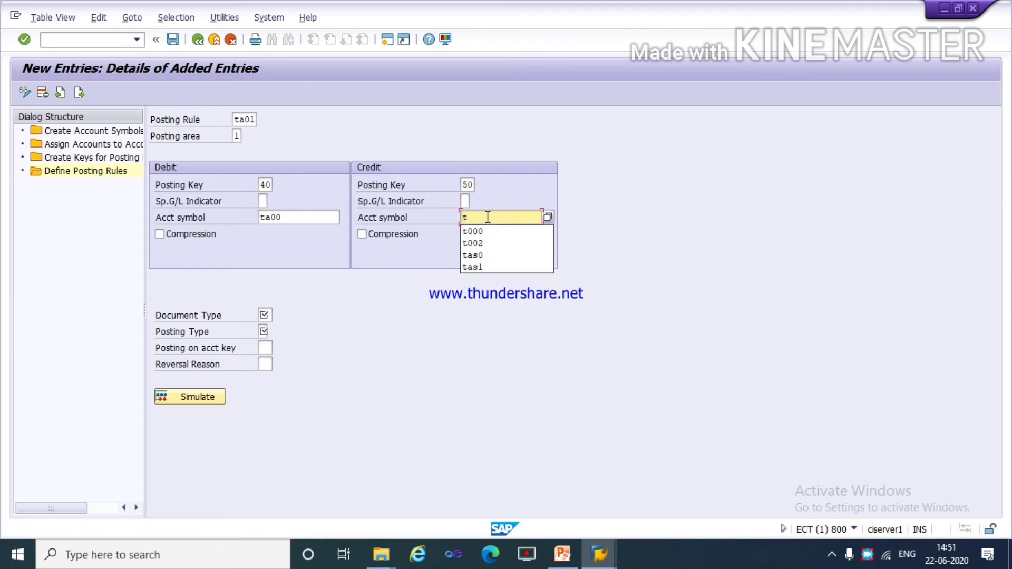
pyautogui.write('a0')
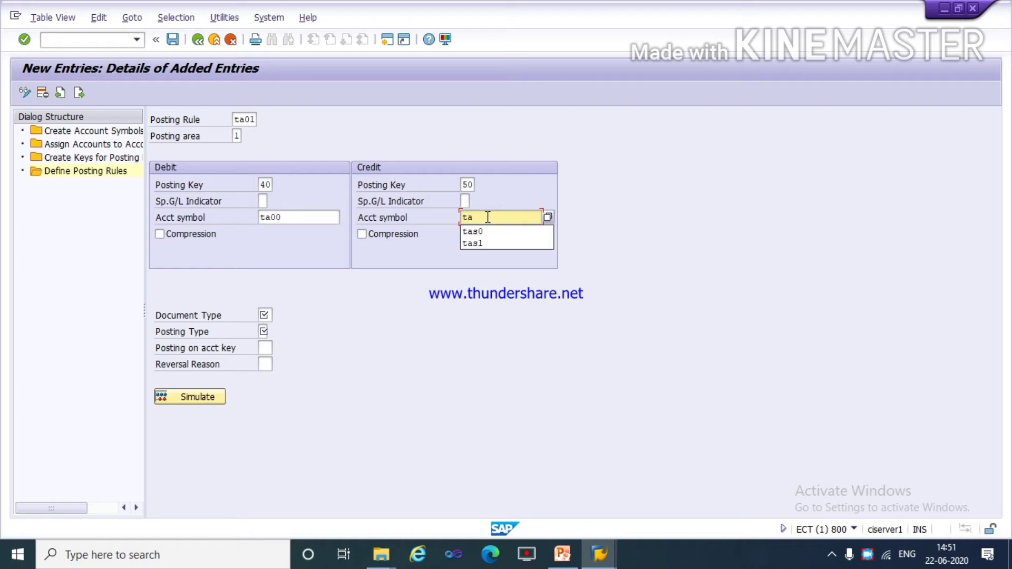
pyautogui.write('1')
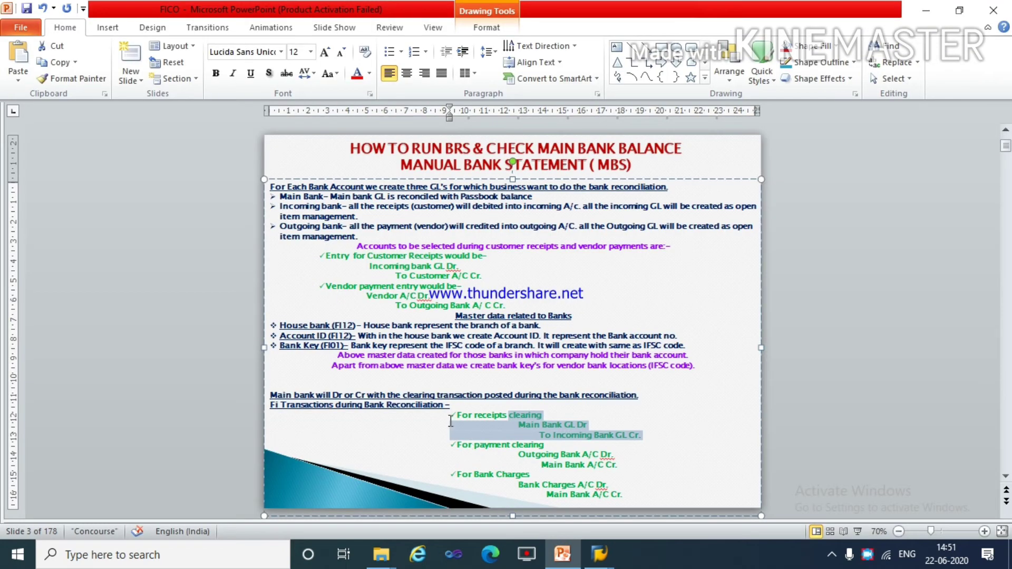
pyautogui.moveTo(518, 426); pyautogui.dragTo(646, 437)
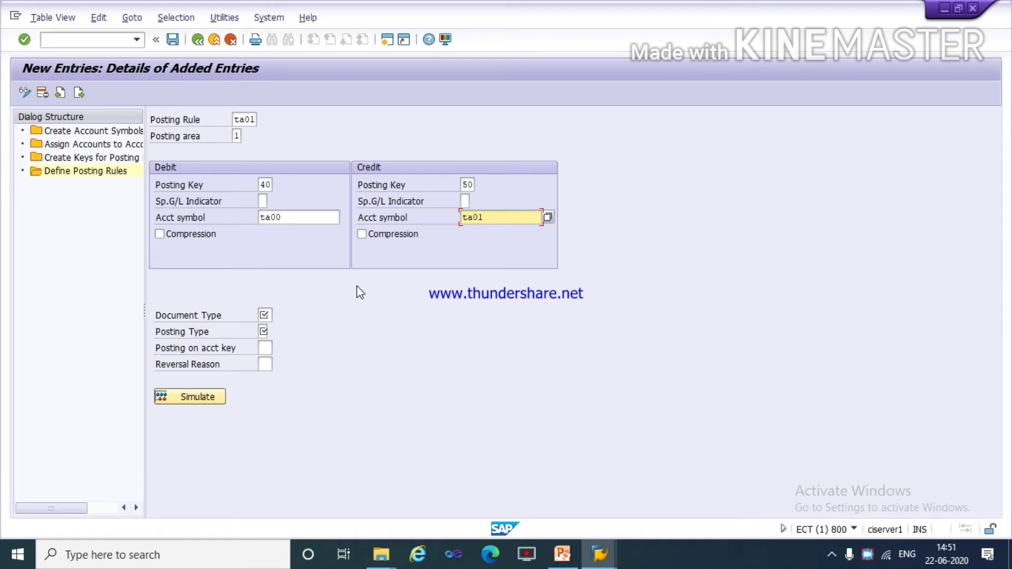
# Assign document type ab and posting type 1 (Post to G/L account) to rule ta01, and save the rule.
pyautogui.click(264, 315)
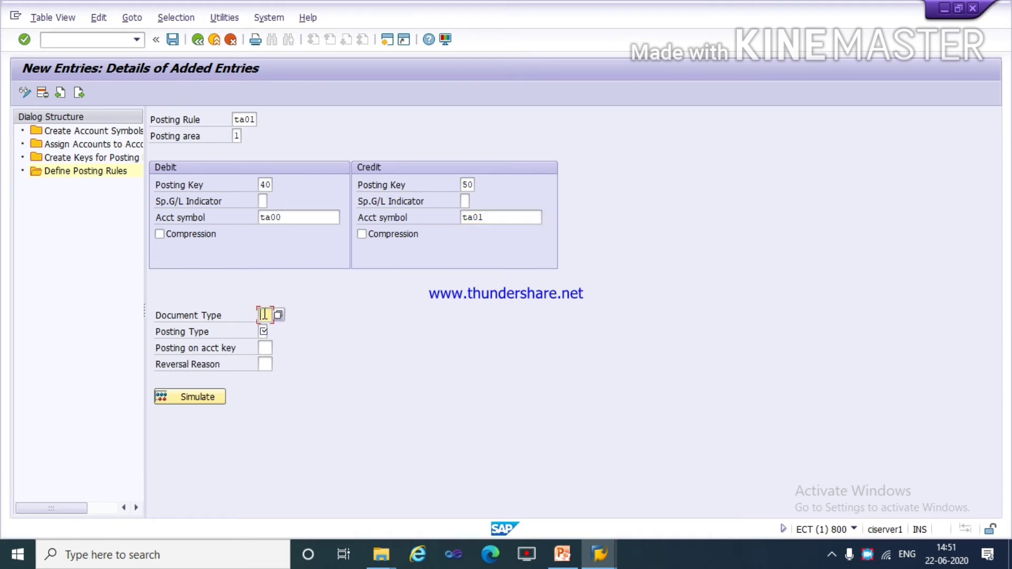
pyautogui.write('ab')
pyautogui.click(264, 332)
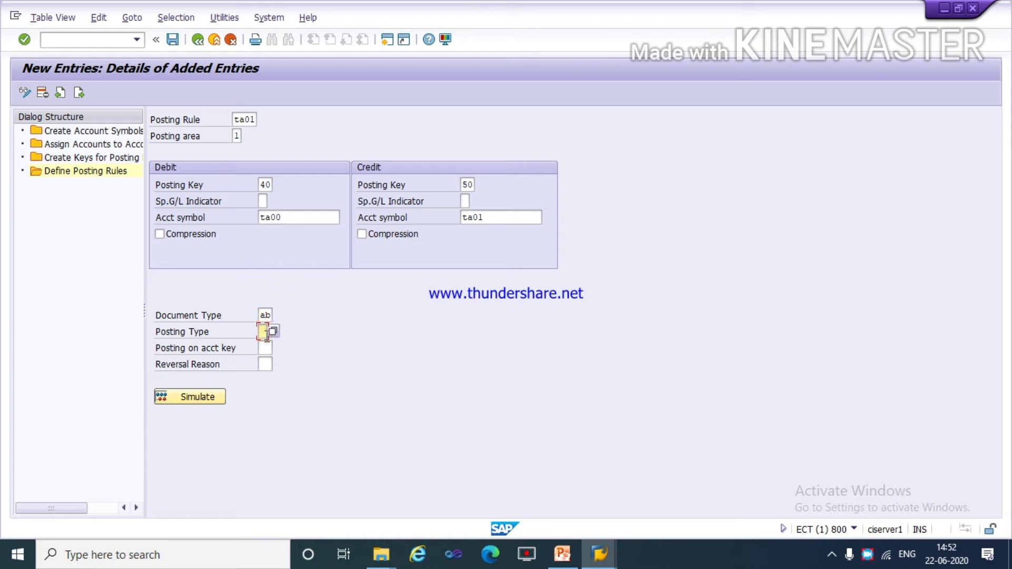
pyautogui.click(272, 331)
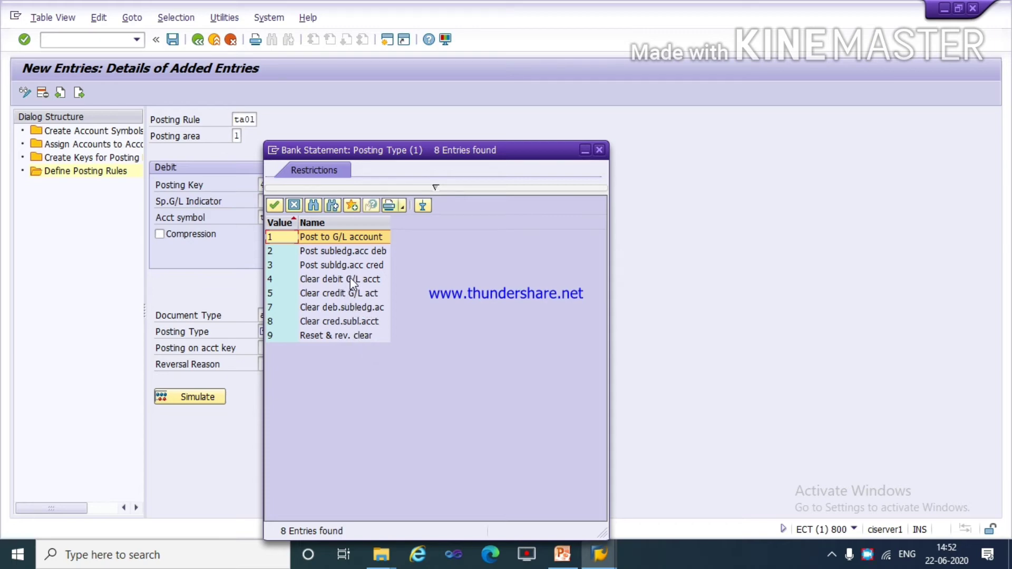
pyautogui.doubleClick(345, 237)
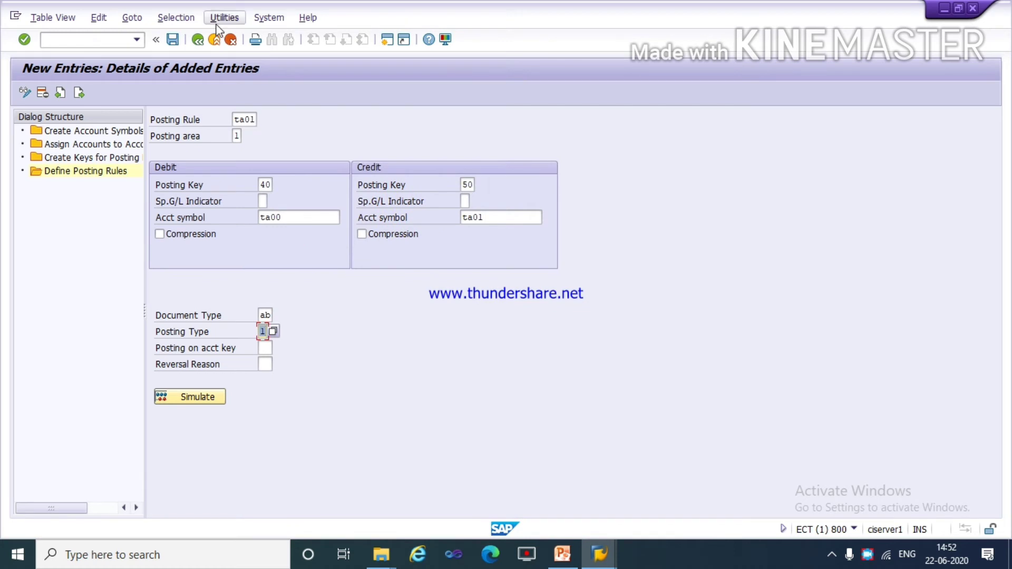
pyautogui.click(173, 39)
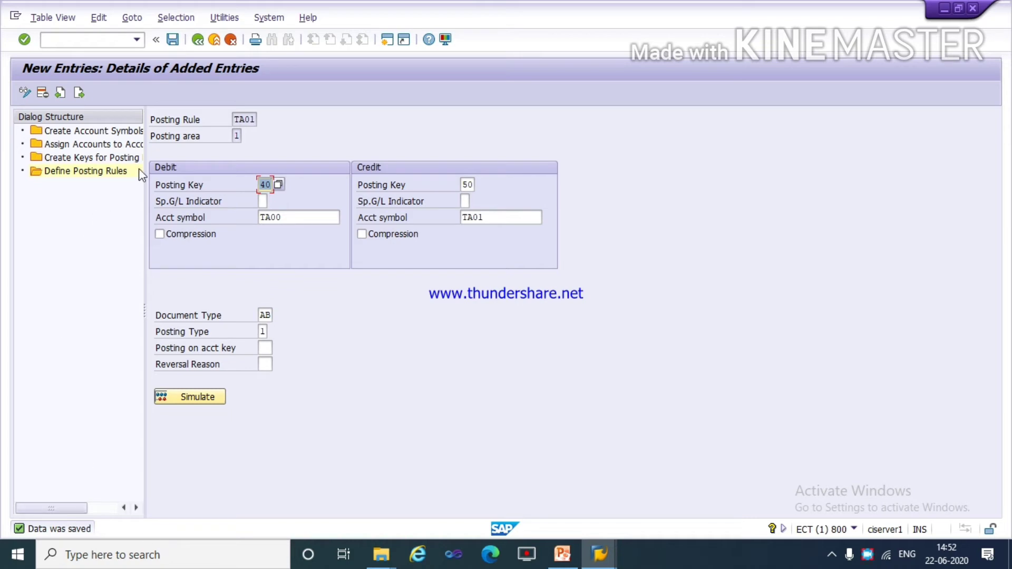
# Start another posting rule definition for ta02 with posting area 1, consulting the payment clearing entry on the PowerPoint slide.
pyautogui.click(78, 95)
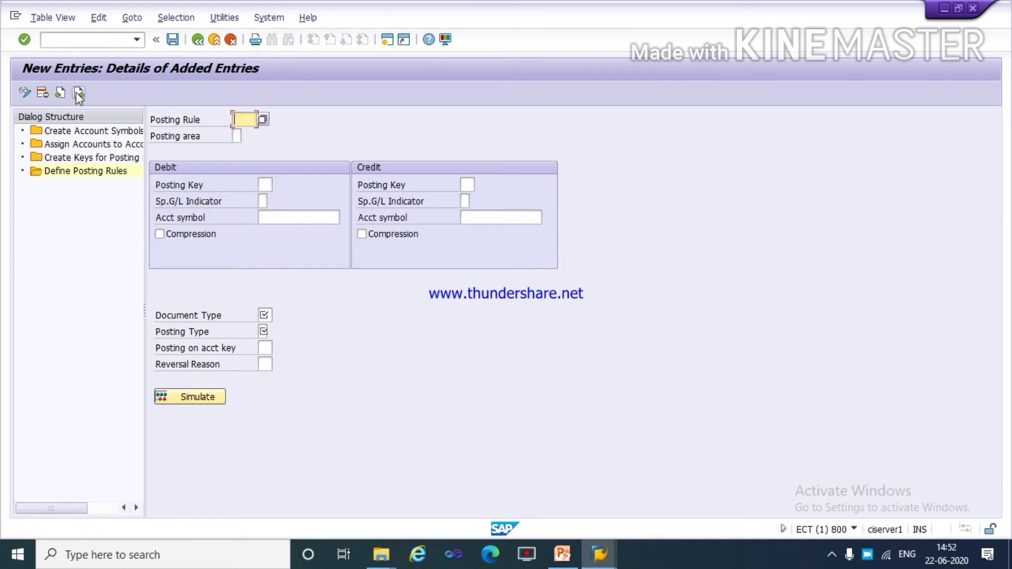
pyautogui.write('ta02')
pyautogui.hotkey('alt', 'Tab')
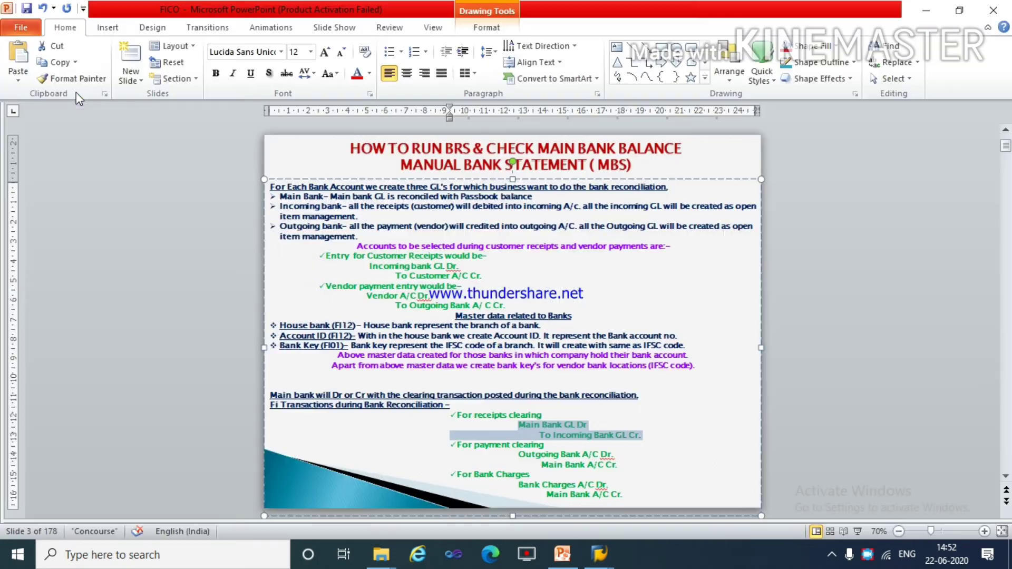
pyautogui.click(458, 445)
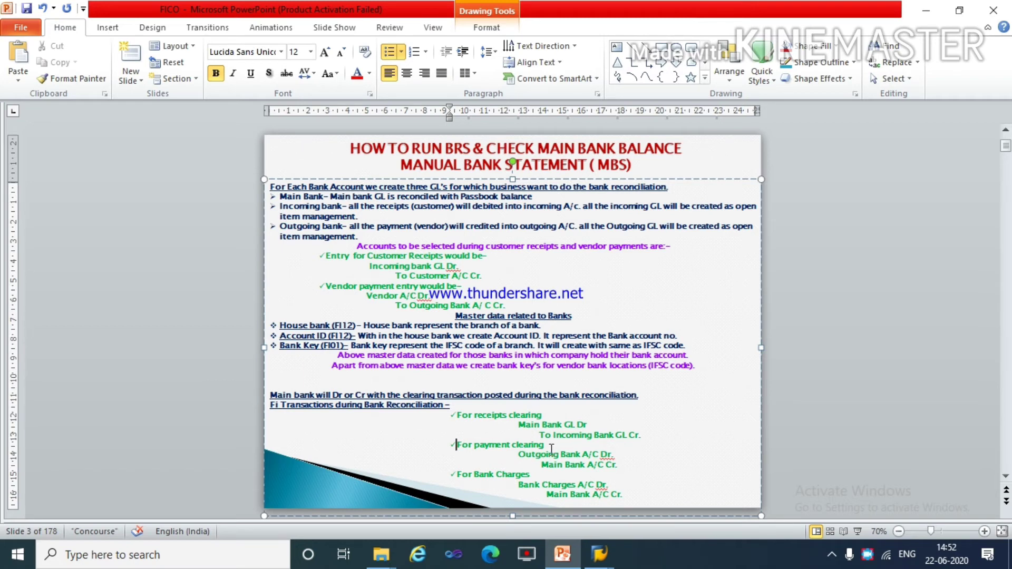
pyautogui.click(527, 457)
pyautogui.click(521, 457)
pyautogui.keyDown('shift'); pyautogui.click(619, 465); pyautogui.keyUp('shift')
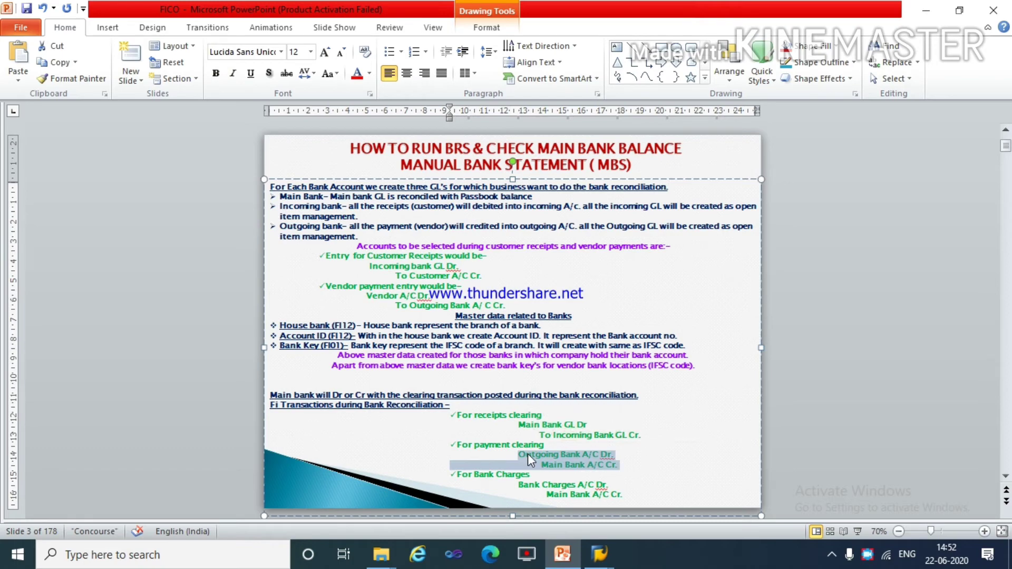
pyautogui.hotkey('alt', 'Tab')
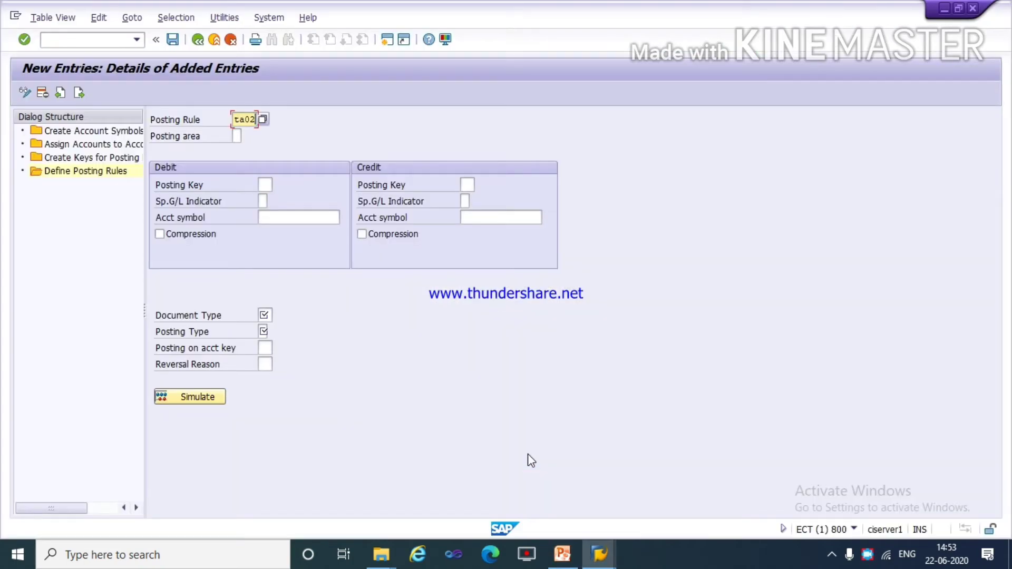
pyautogui.click(237, 135)
pyautogui.write('1')
# Set the debit side of posting rule ta02 to posting key 40 and account symbol ta02.
pyautogui.click(265, 184)
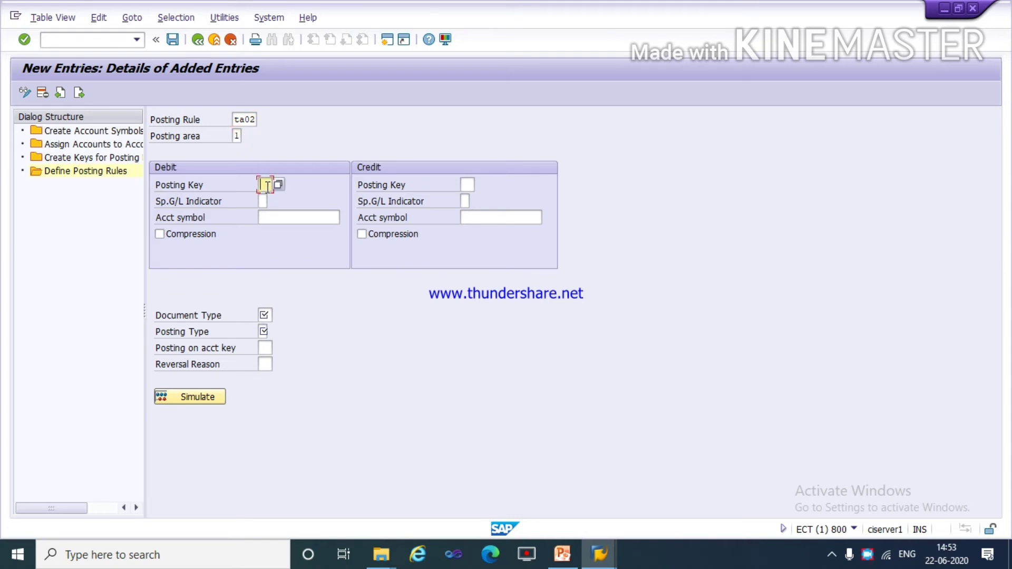
pyautogui.write('40')
pyautogui.press('Tab')
pyautogui.press('Tab')
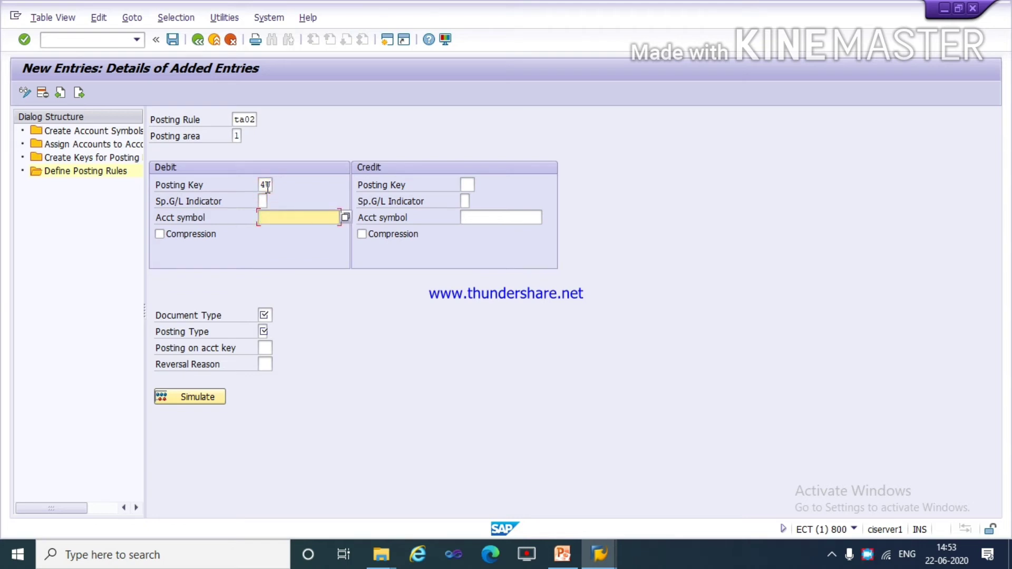
pyautogui.write('ta')
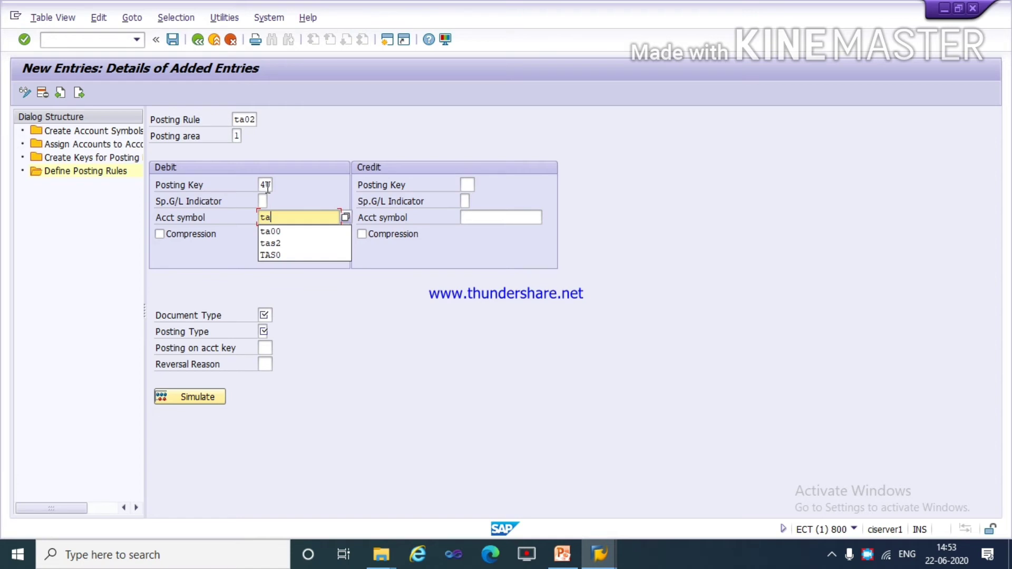
pyautogui.write('02')
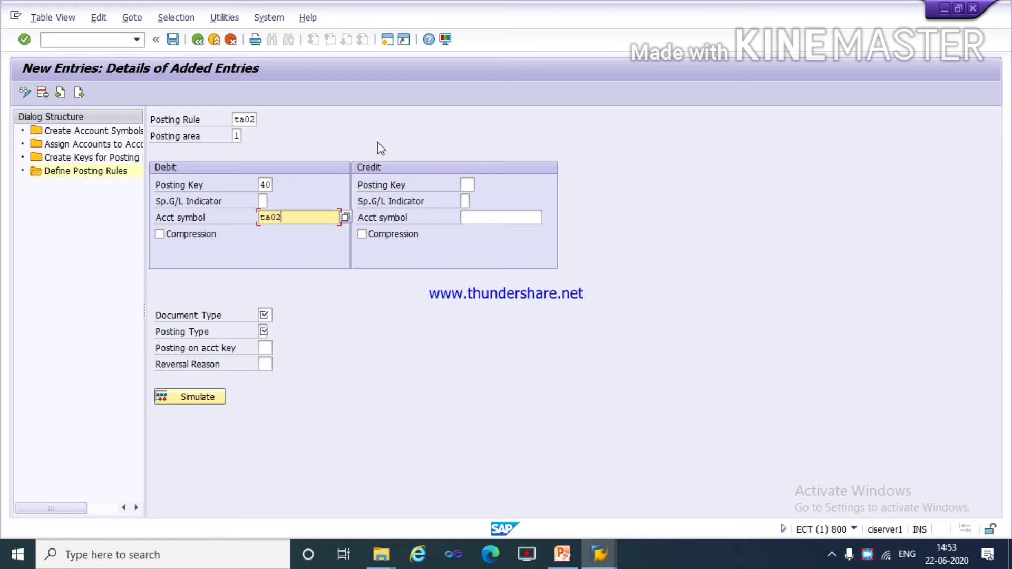
# Set the credit side of posting rule ta02 to posting key 50 and account symbol ta00.
pyautogui.click(469, 185)
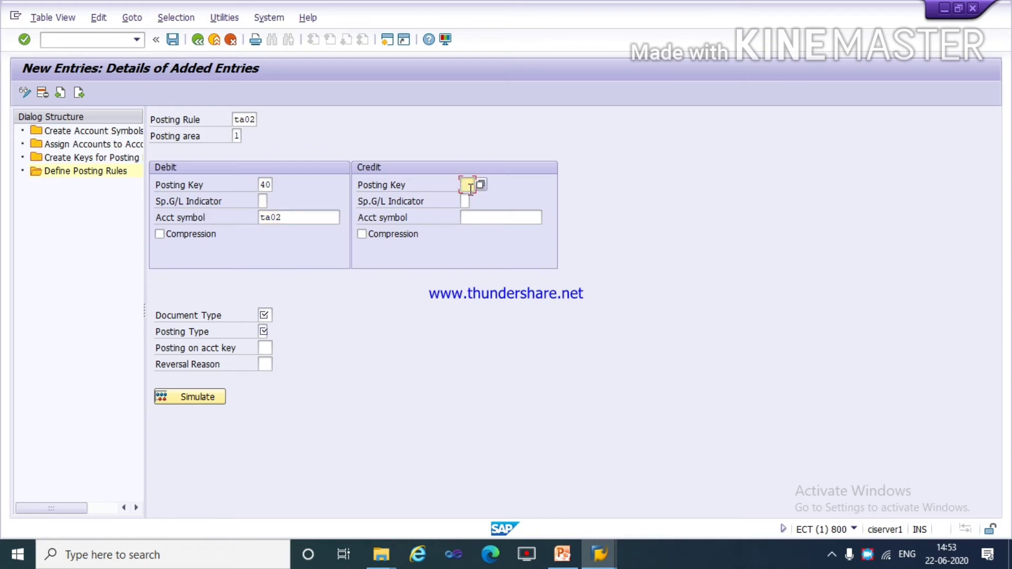
pyautogui.write('50')
pyautogui.click(495, 217)
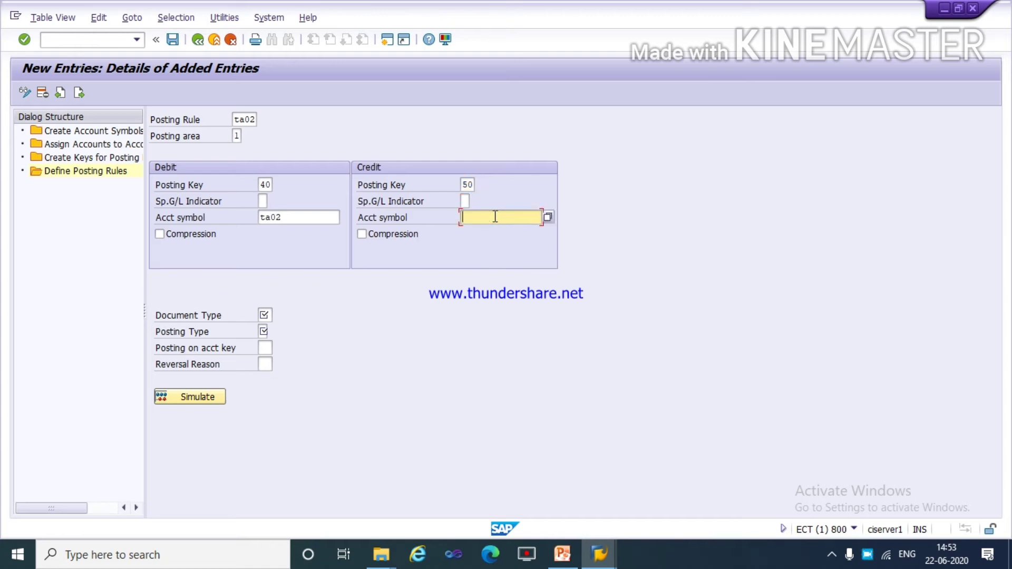
pyautogui.write('ta00')
# Assign document type ab and posting type 1 to posting rule ta02, and save the rule.
pyautogui.click(265, 314)
pyautogui.write('ab')
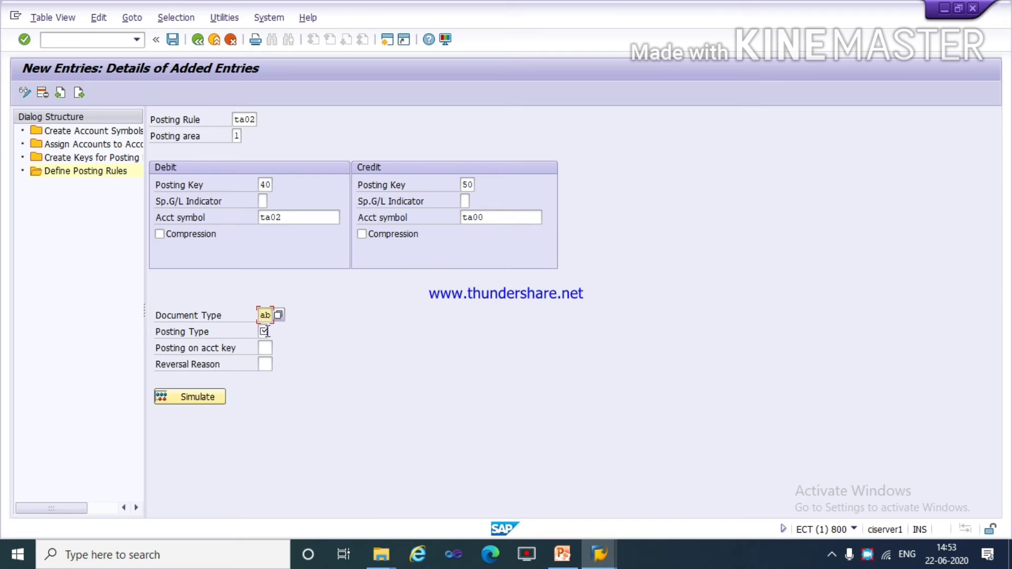
pyautogui.click(262, 331)
pyautogui.write('1')
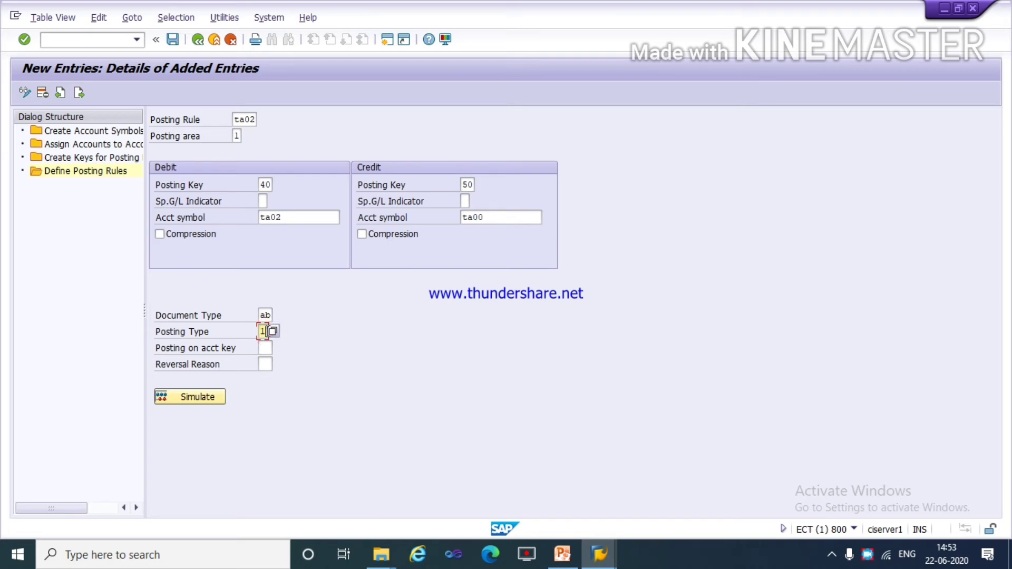
pyautogui.click(173, 40)
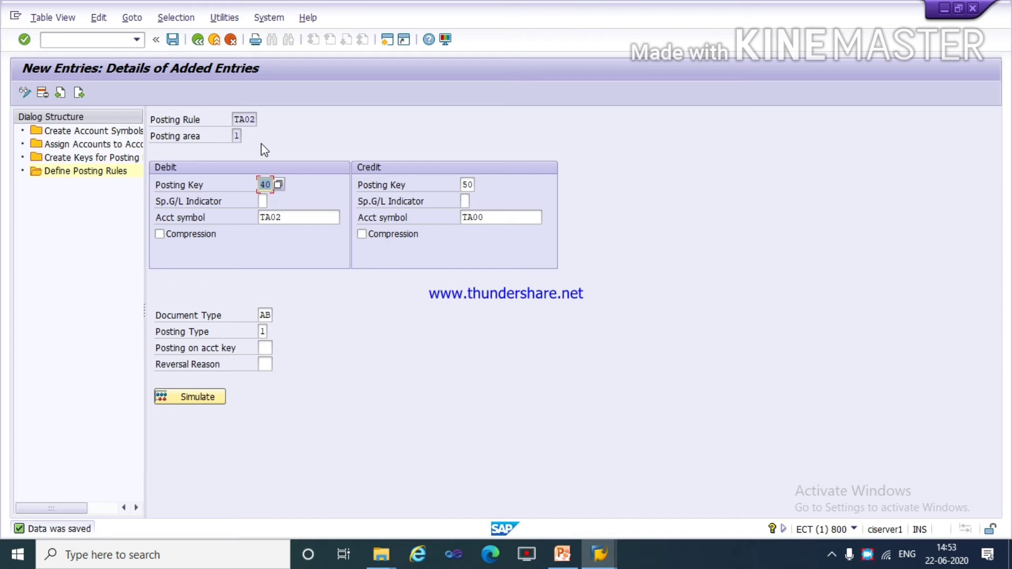
# Review the payment clearing entry and the manual bank statement configuration steps in the PowerPoint slides, and return to SAP.
pyautogui.hotkey('alt', 'Tab')
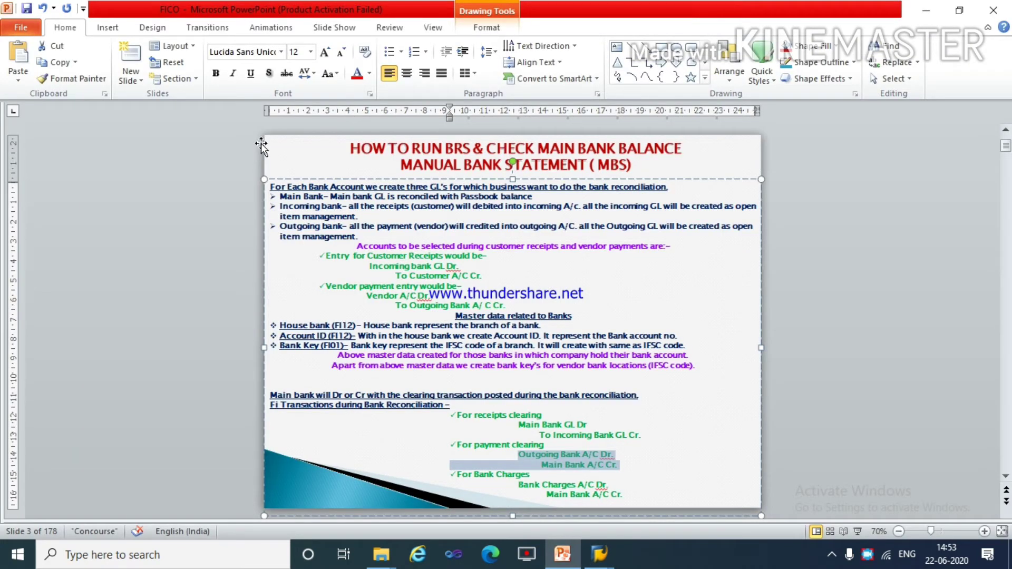
pyautogui.press('Right')
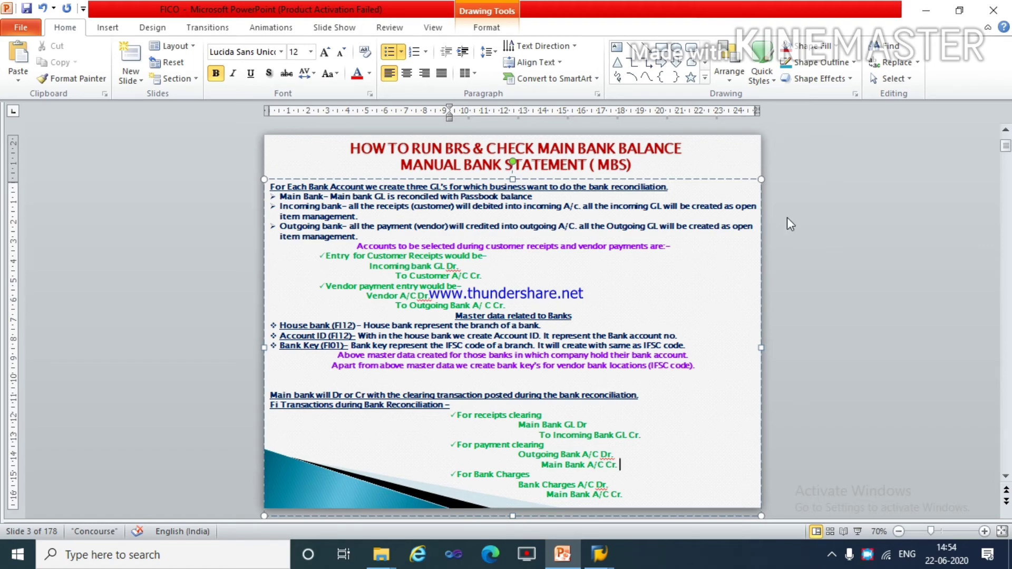
pyautogui.click(771, 228)
pyautogui.scroll(-1, 770, 231)
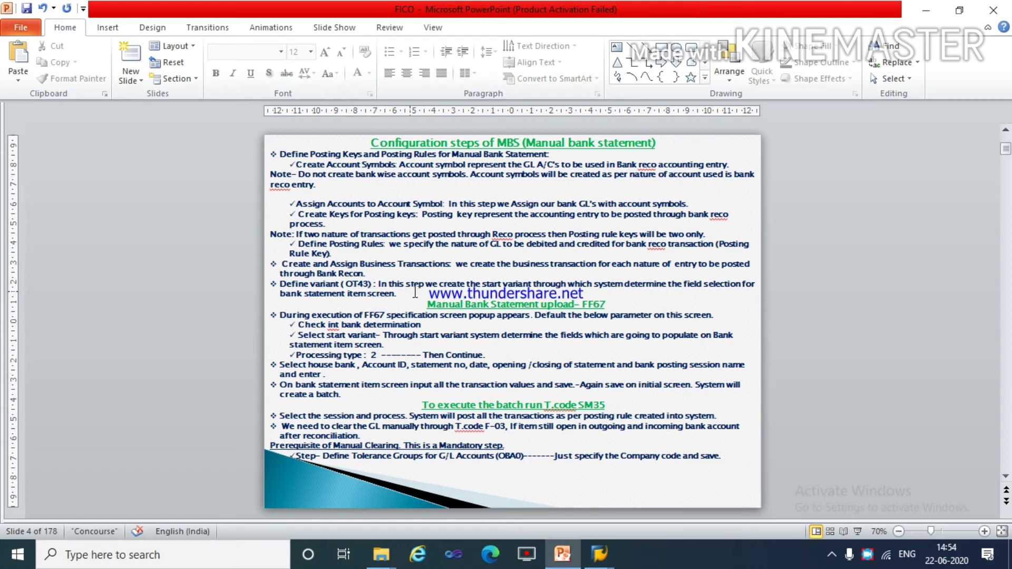
pyautogui.hotkey('alt', 'Tab')
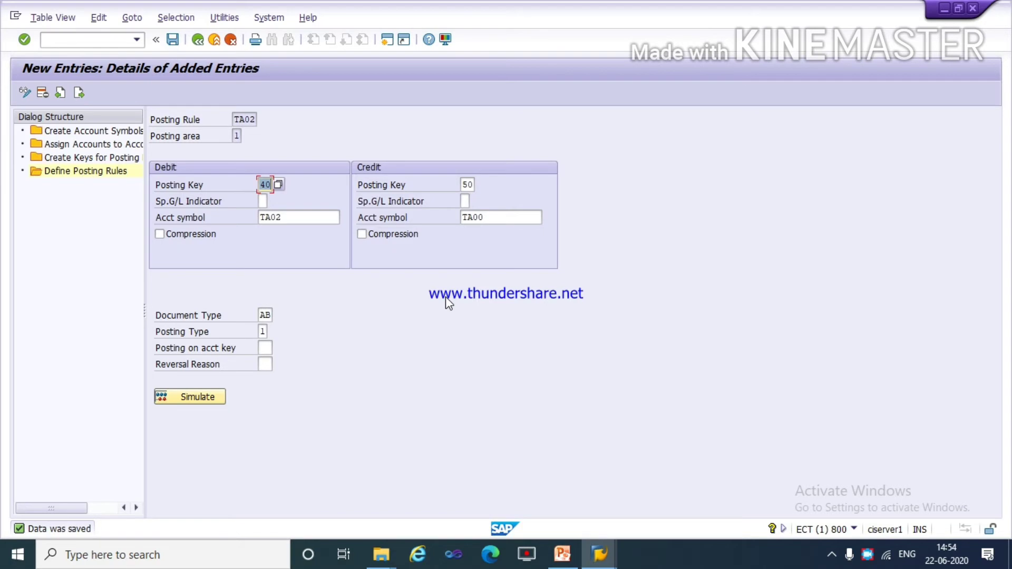
# Leave the posting rules configuration and open the Create and Assign Business Transactions activity for the manual bank statement.
pyautogui.click(198, 40)
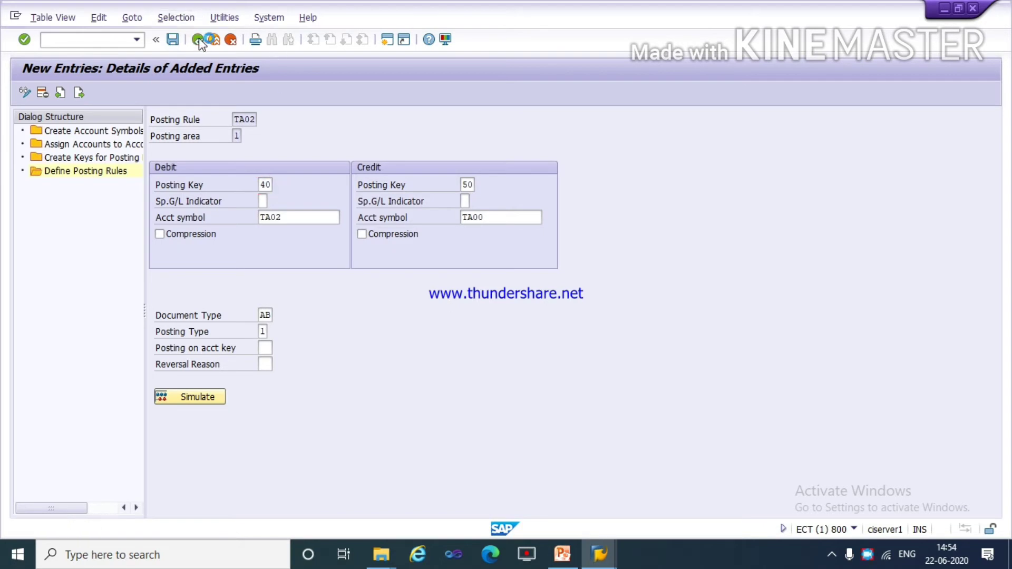
pyautogui.click(199, 39)
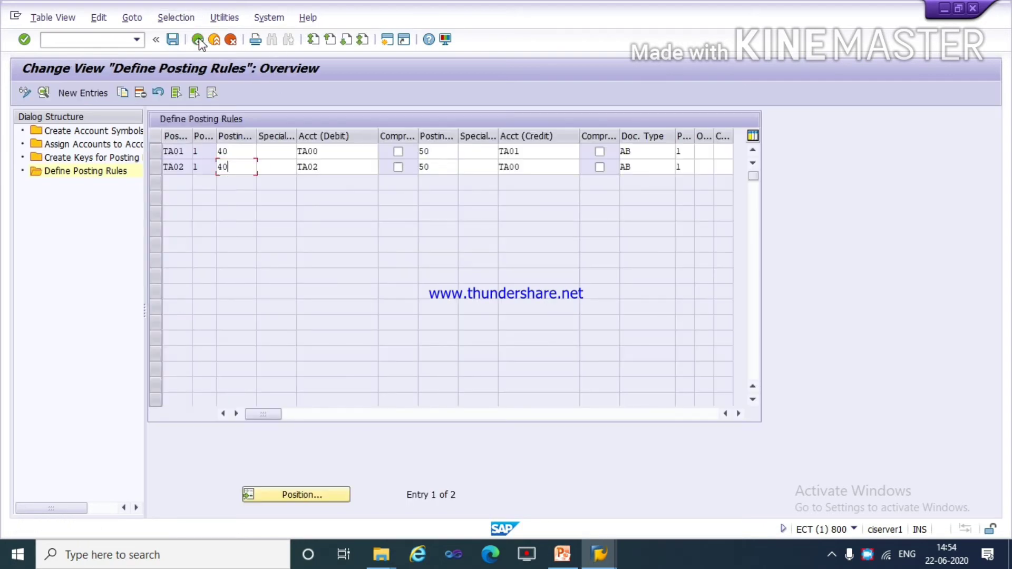
pyautogui.click(199, 40)
pyautogui.click(198, 40)
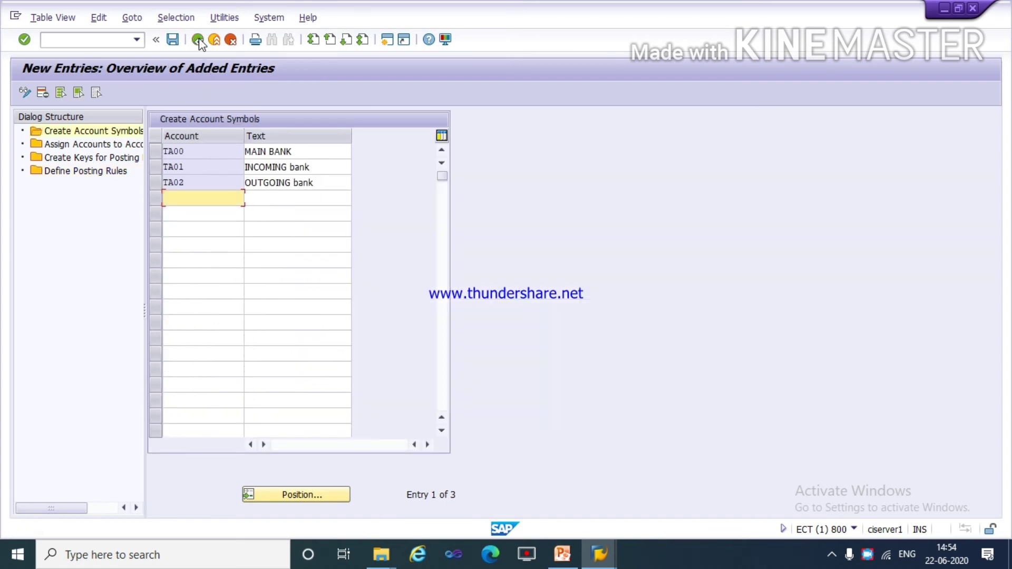
pyautogui.click(198, 40)
pyautogui.click(198, 40)
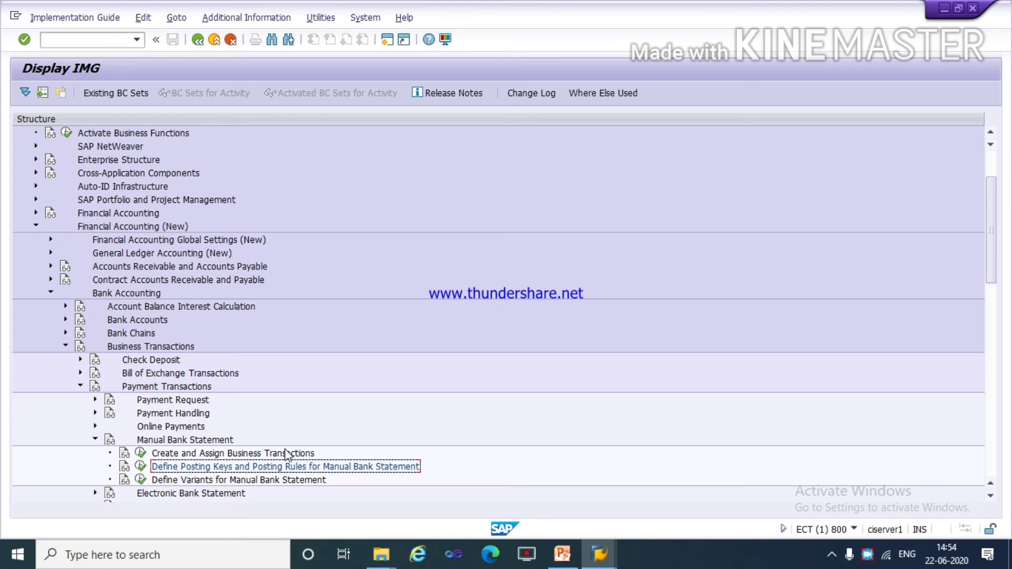
pyautogui.click(141, 453)
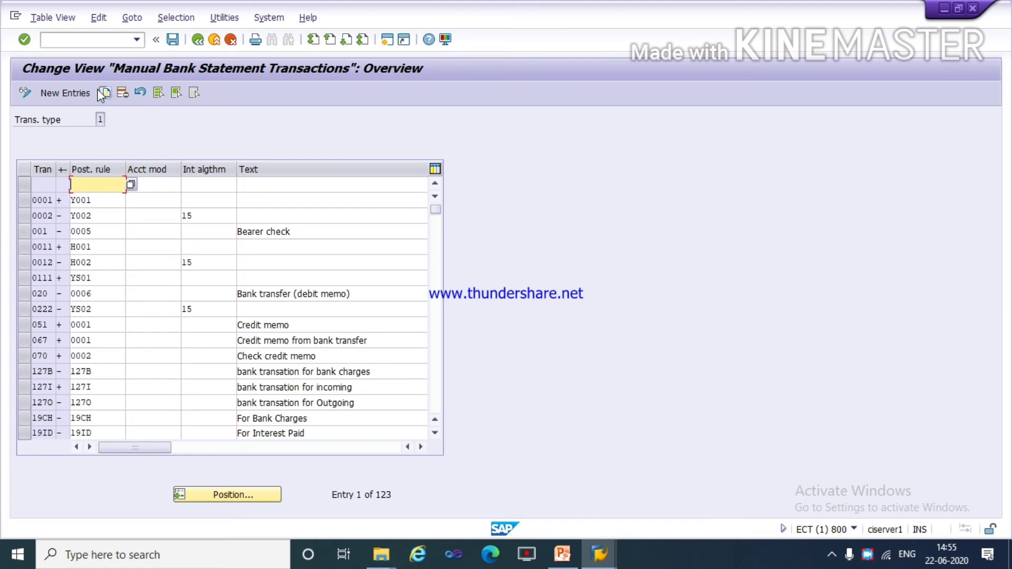
# Add a new manual bank statement transaction ta01 with a plus sign.
pyautogui.click(72, 92)
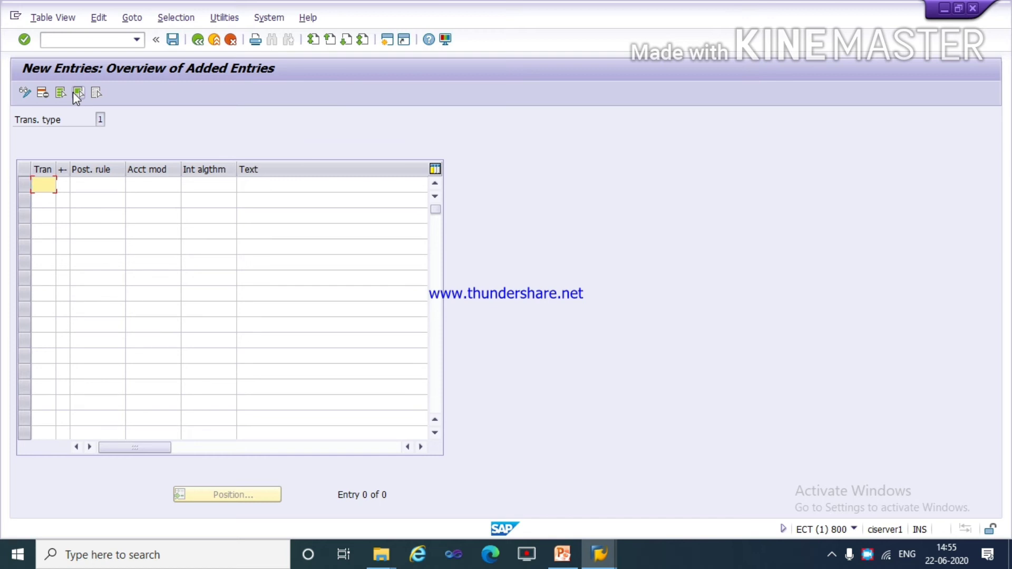
pyautogui.click(73, 91)
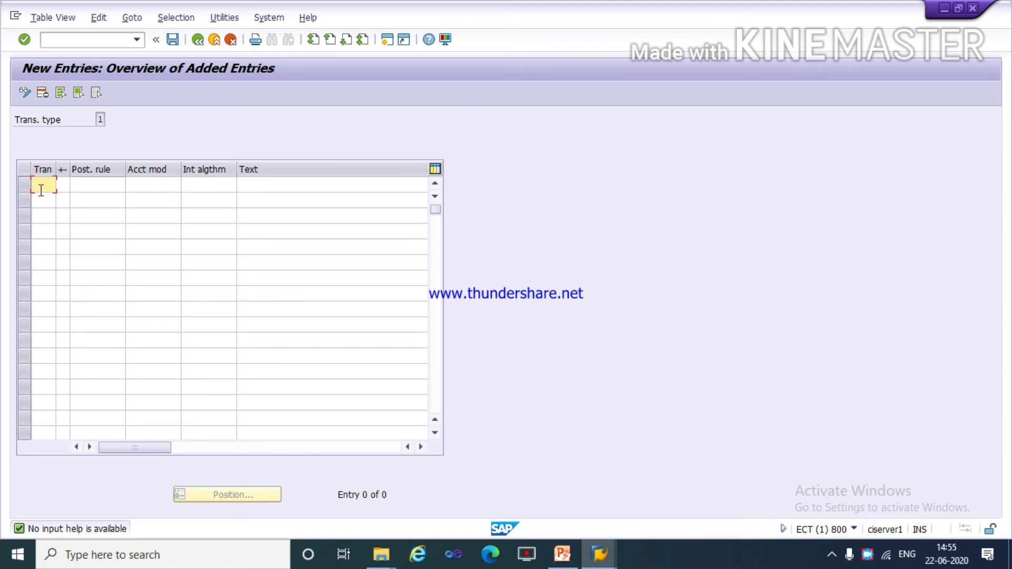
pyautogui.write('t')
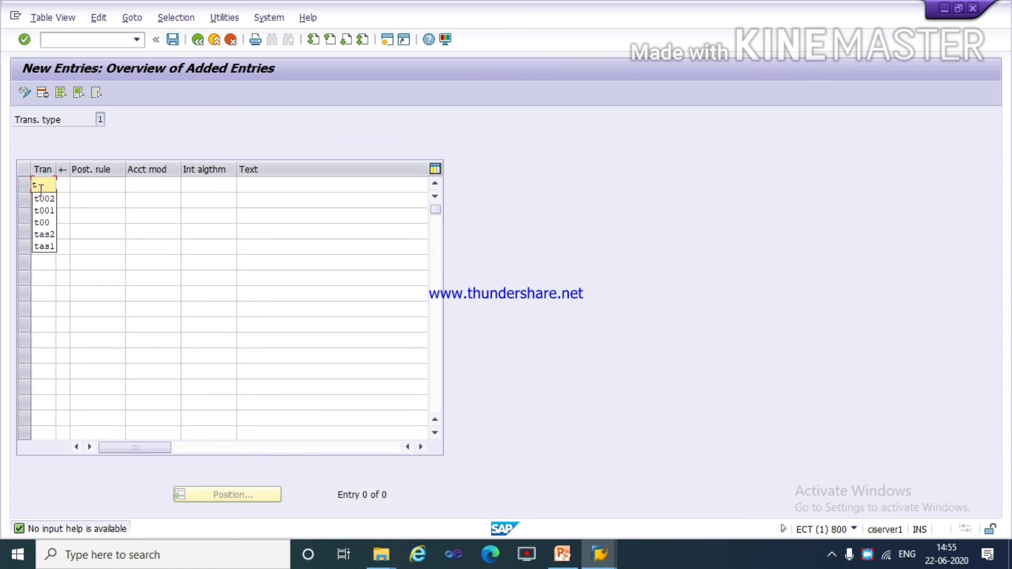
pyautogui.write('a')
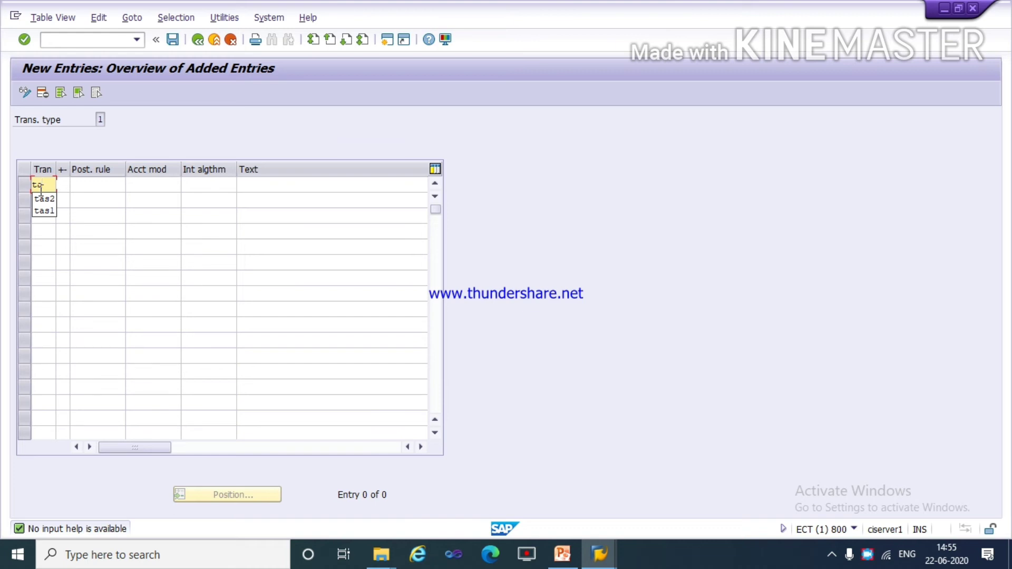
pyautogui.write('0')
pyautogui.write('1')
pyautogui.write('=')
pyautogui.press('BackSpace')
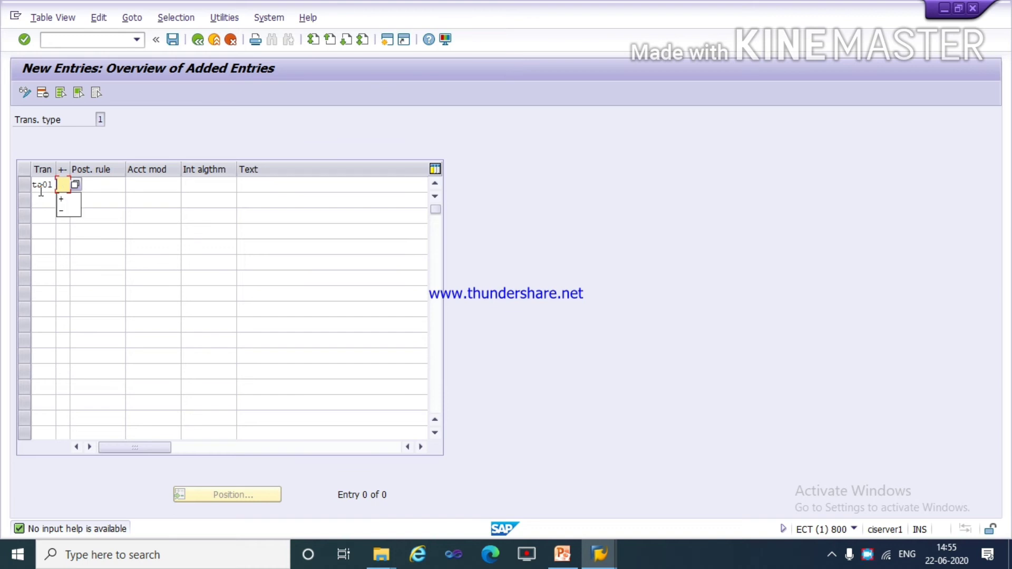
pyautogui.write('+')
pyautogui.press('Tab')
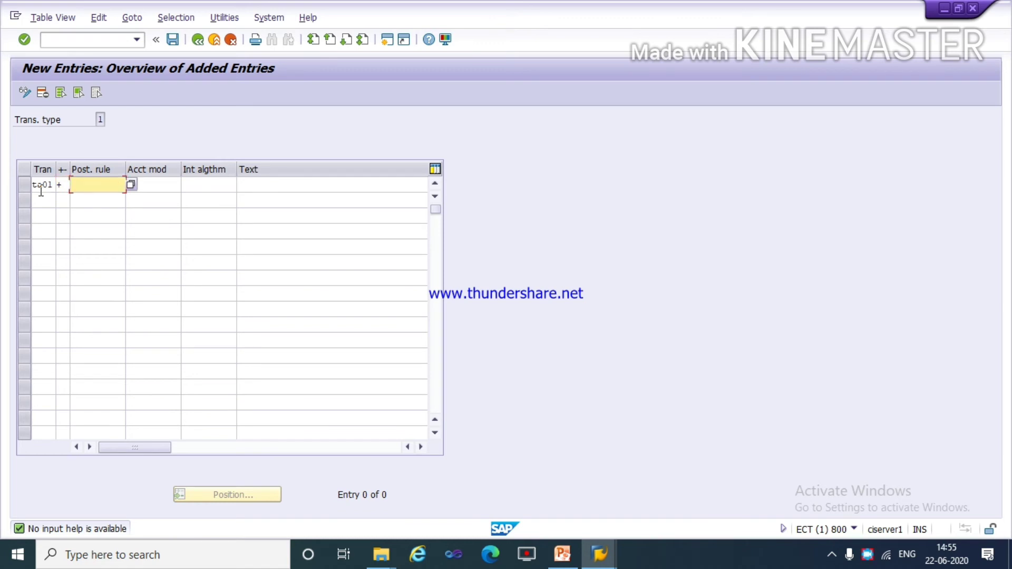
# Assign posting rule ta01 and the text "incoming clearing" to transaction ta01.
pyautogui.write('ta01')
pyautogui.click(42, 202)
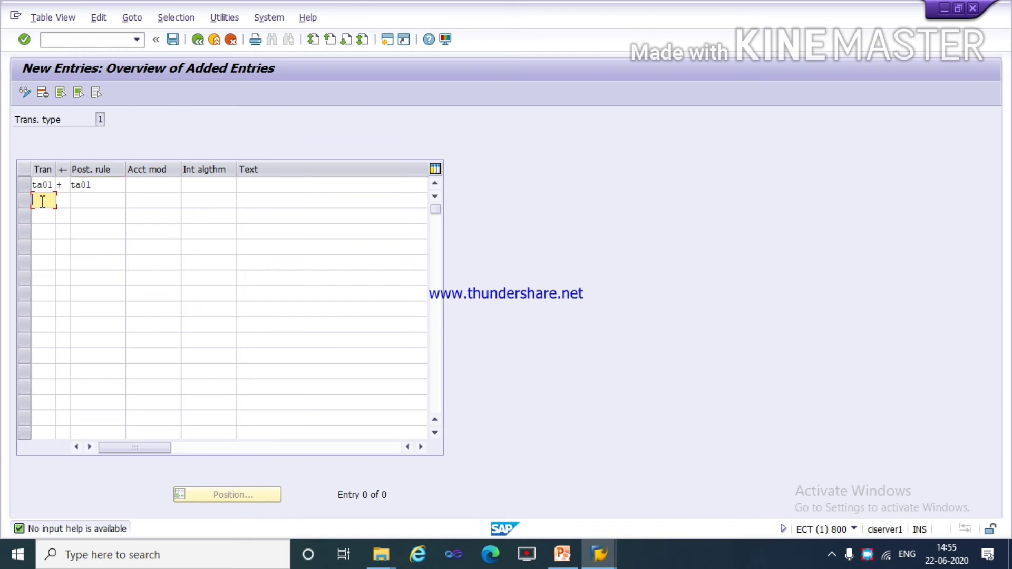
pyautogui.click(284, 183)
pyautogui.write('i')
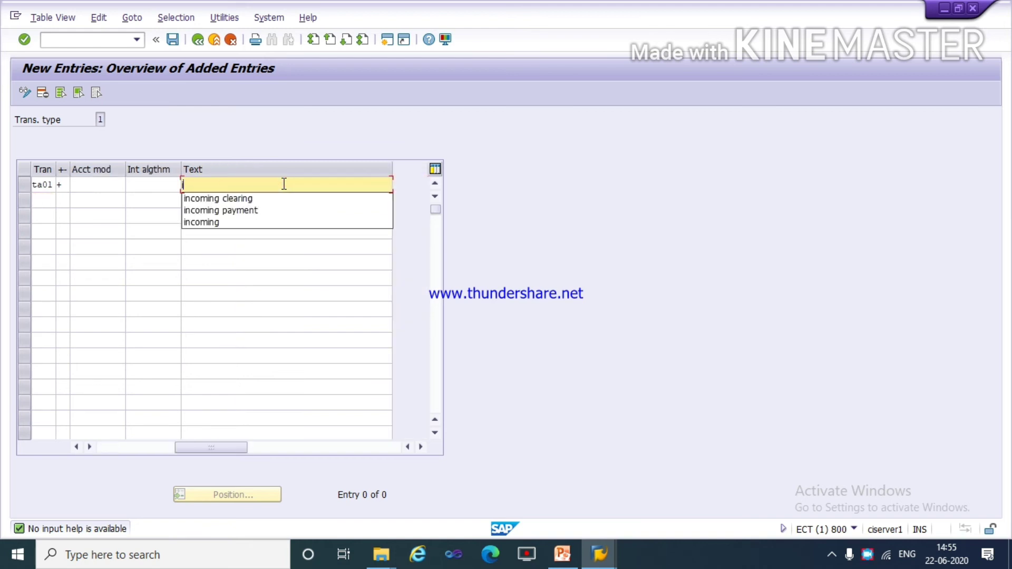
pyautogui.press('Down')
pyautogui.press('Return')
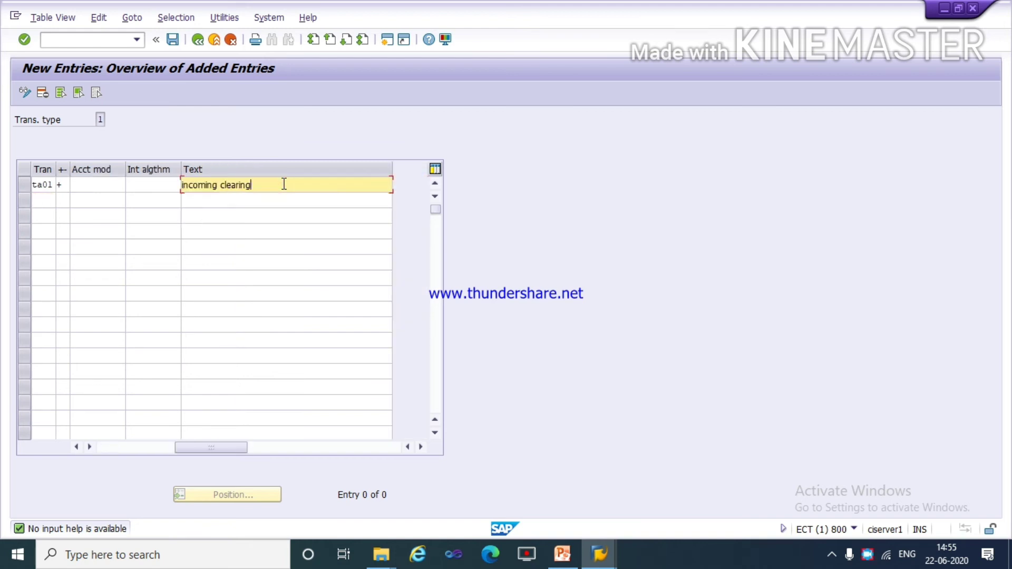
# Add a second manual bank statement transaction ta02 with a minus sign.
pyautogui.click(45, 201)
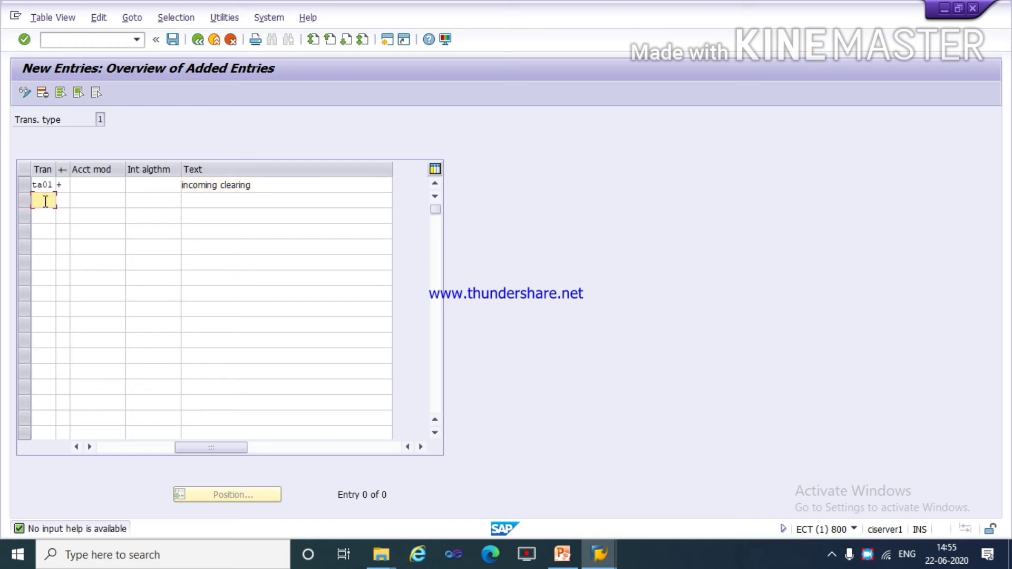
pyautogui.write('ta02')
pyautogui.press('Tab')
pyautogui.write('-')
pyautogui.press('Tab')
pyautogui.press('Tab')
pyautogui.press('Tab')
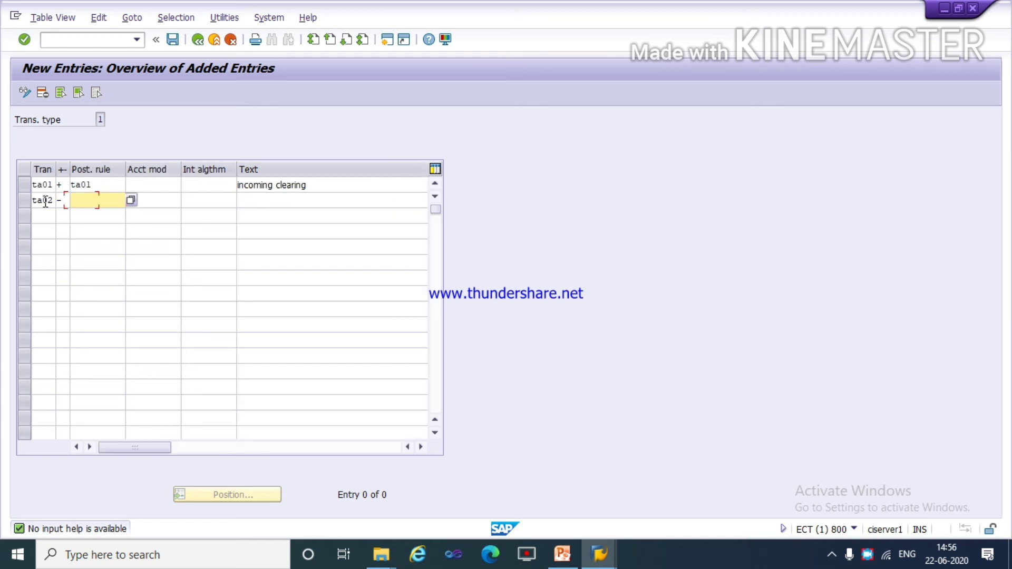
# Assign posting rule ta02 and the text "outgoing clearing" to transaction ta02, and save both transactions to the proposed customizing request.
pyautogui.click(90, 199)
pyautogui.write('ta02')
pyautogui.press('Tab')
pyautogui.press('Tab')
pyautogui.press('Tab')
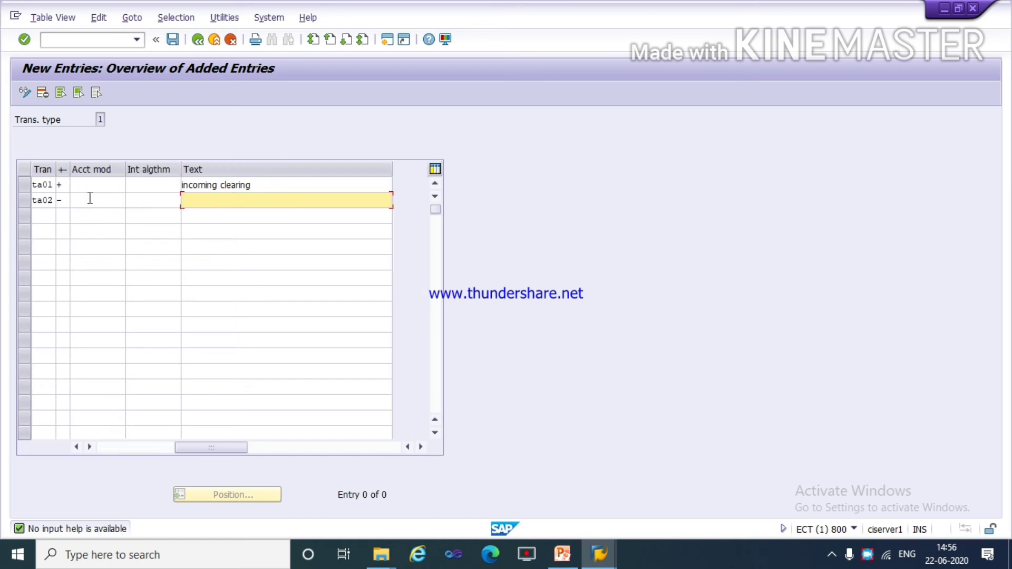
pyautogui.write('o')
pyautogui.press('Down')
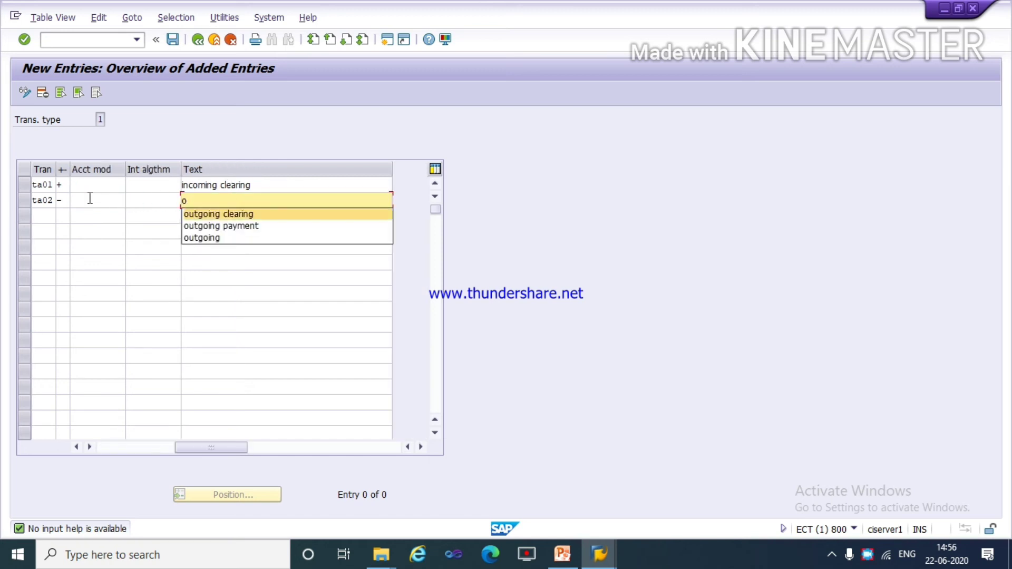
pyautogui.press('Return')
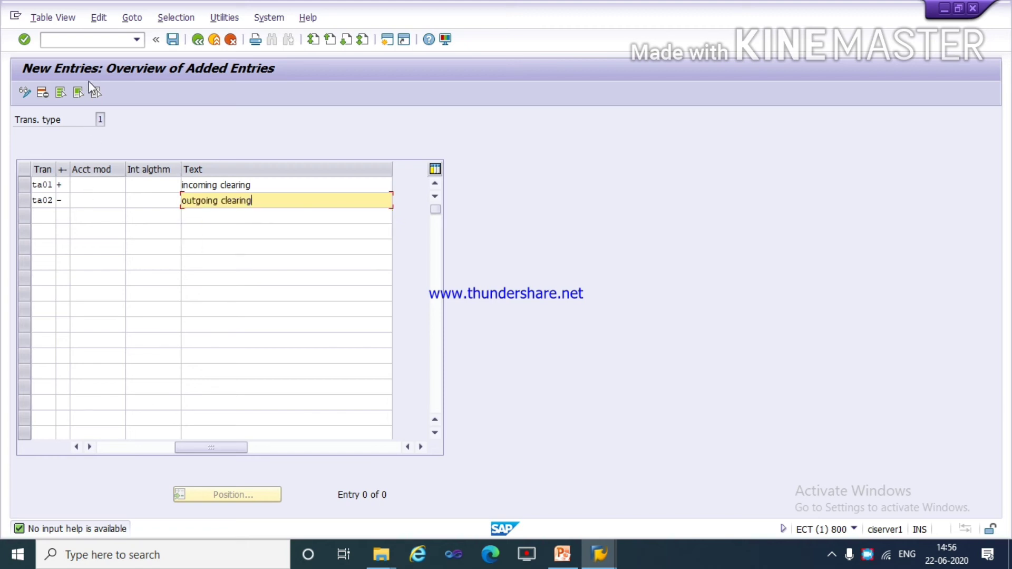
pyautogui.click(172, 40)
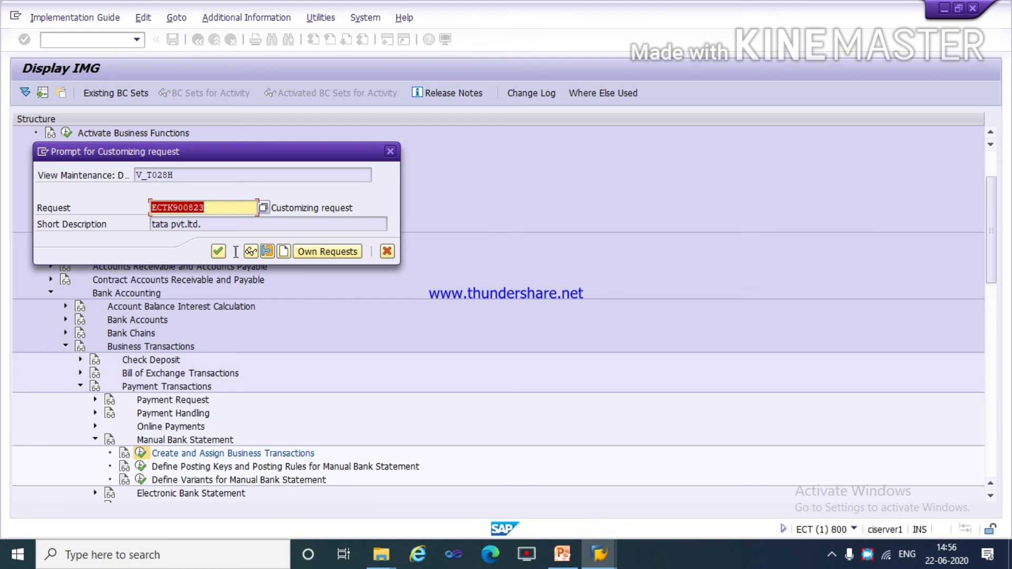
pyautogui.click(218, 252)
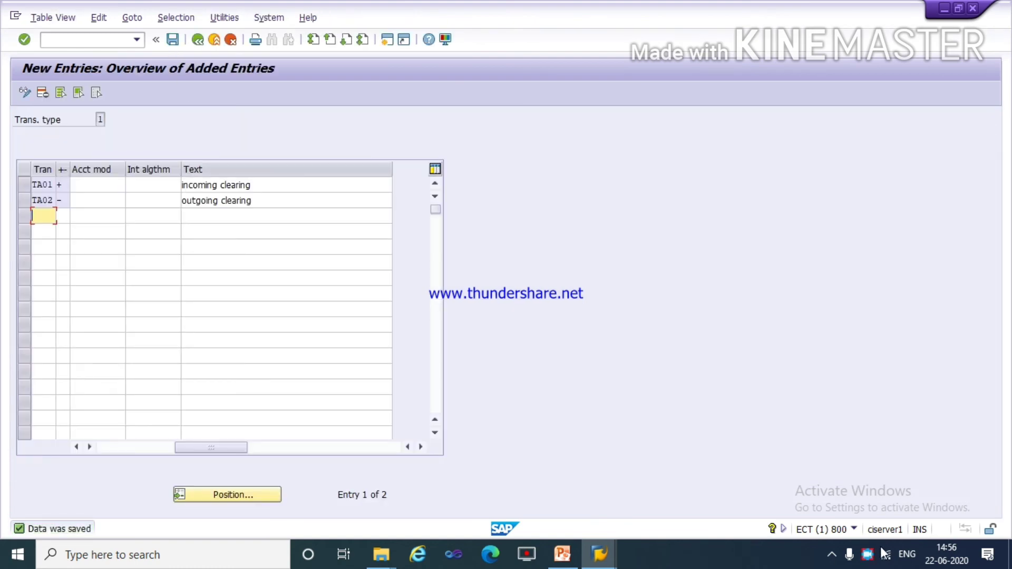
pyautogui.click(867, 553)
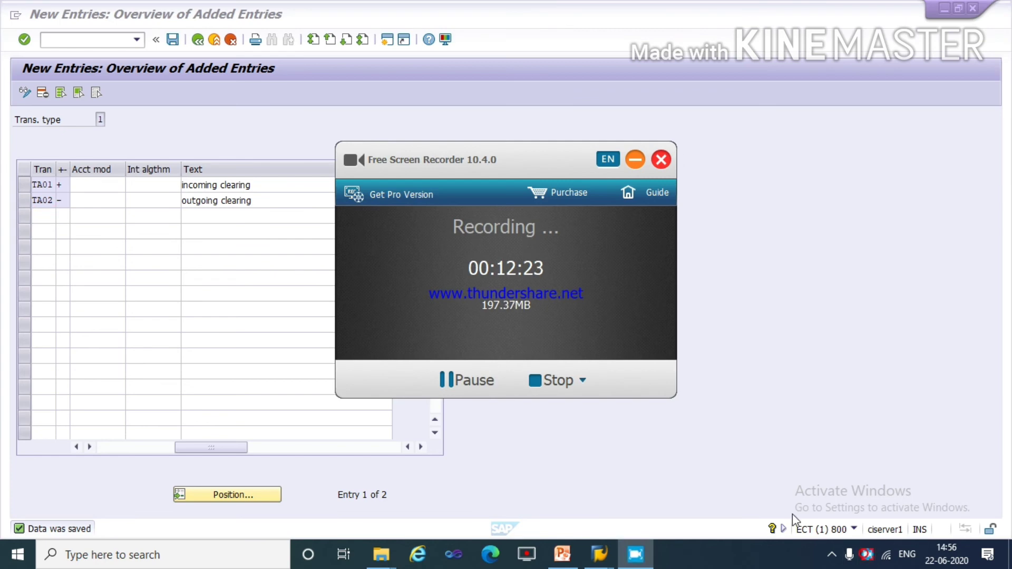
pyautogui.click(642, 159)
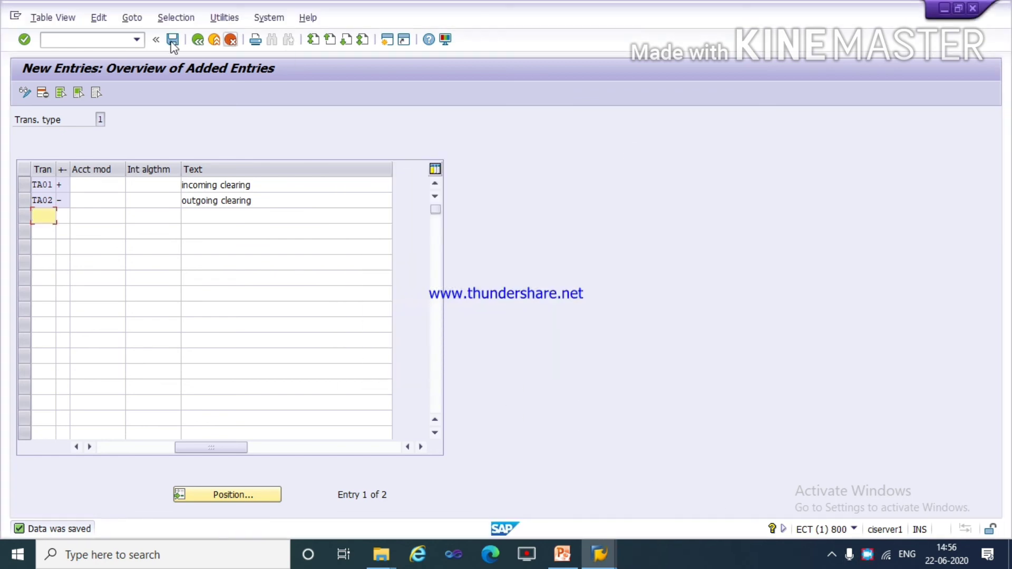
# Open the Define Variants for Manual Bank Statement activity and include the standard variant SAP01 in the variant list.
pyautogui.click(198, 42)
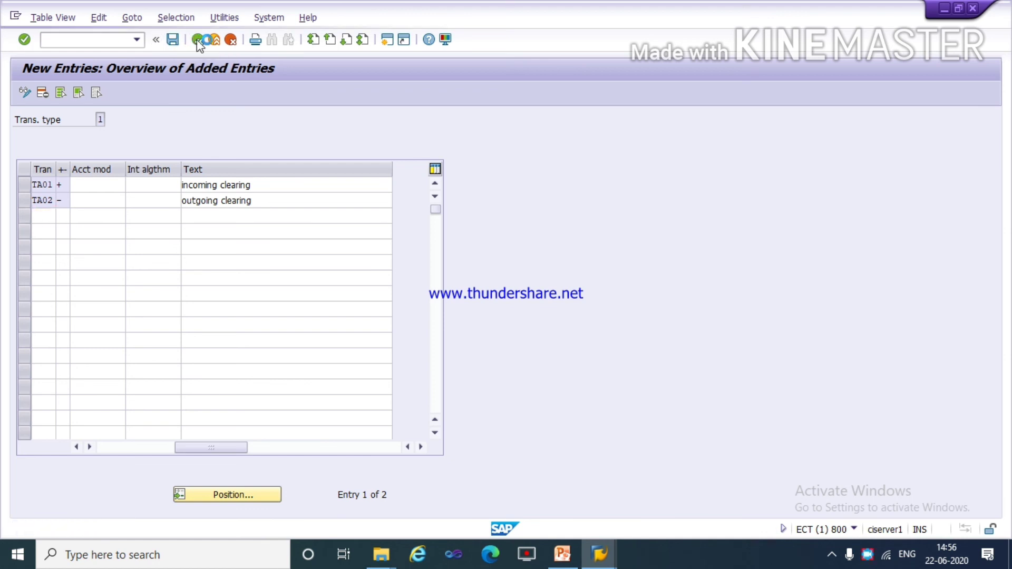
pyautogui.click(198, 42)
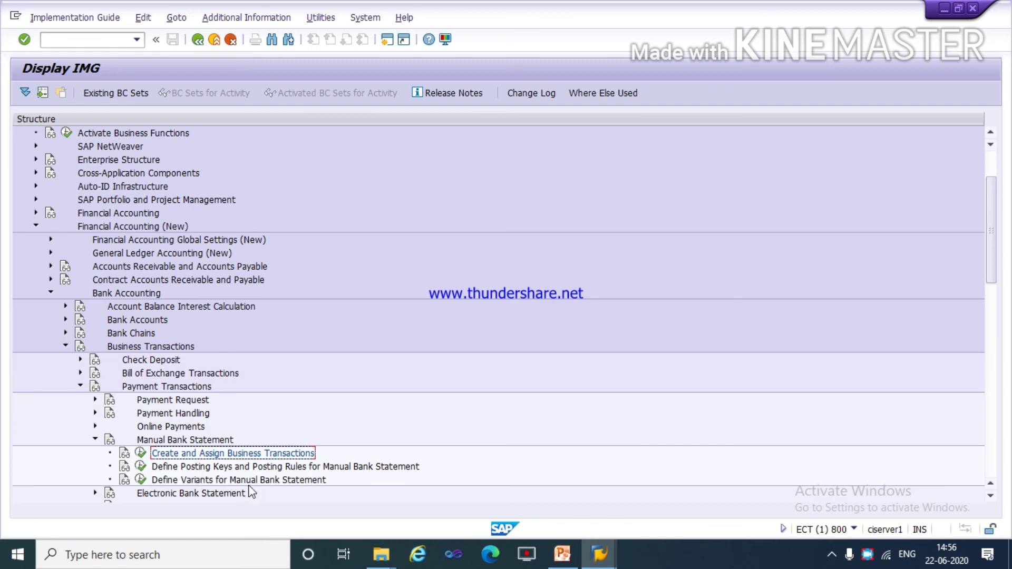
pyautogui.click(141, 481)
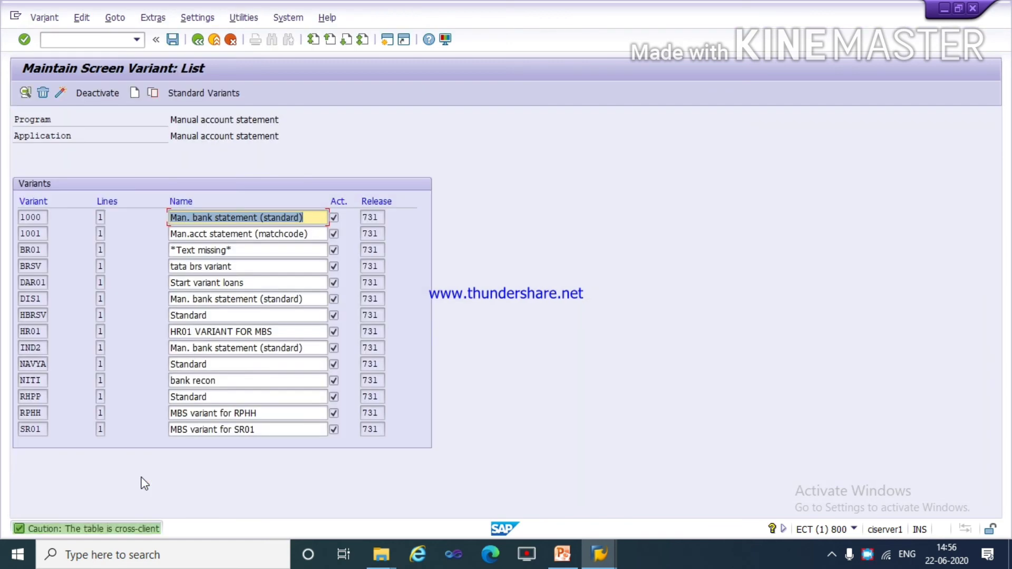
pyautogui.click(39, 429)
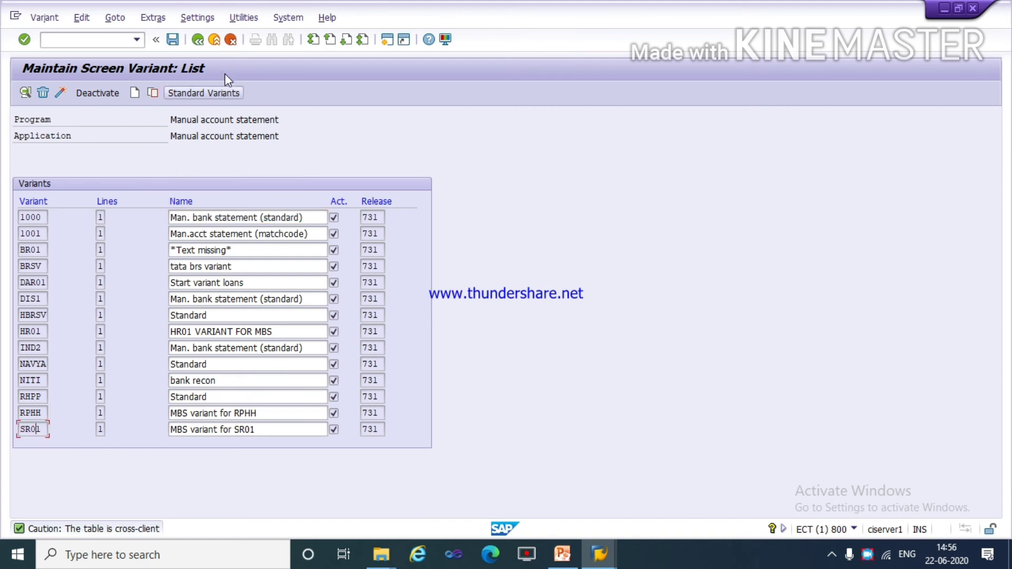
pyautogui.click(215, 91)
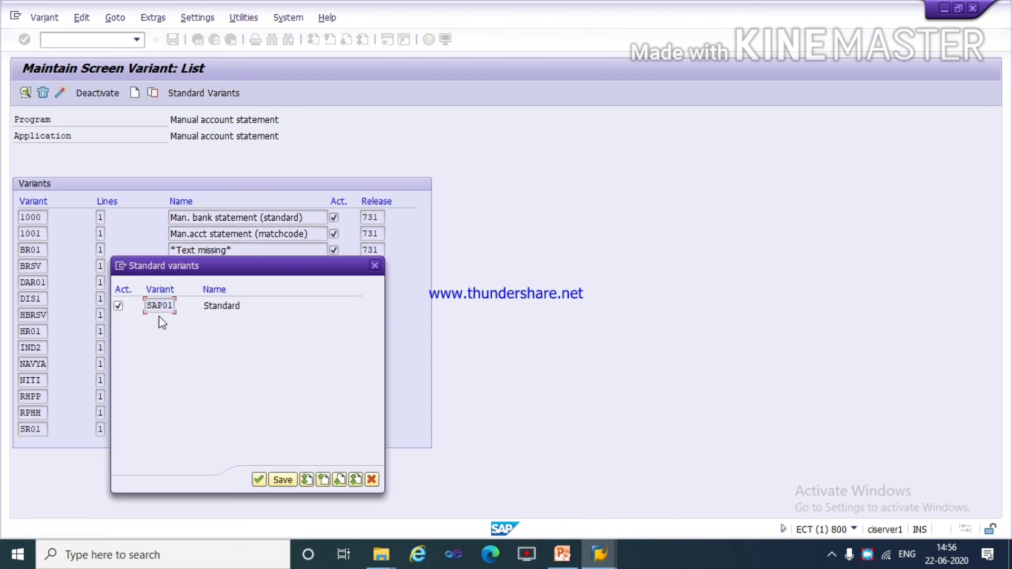
pyautogui.click(258, 479)
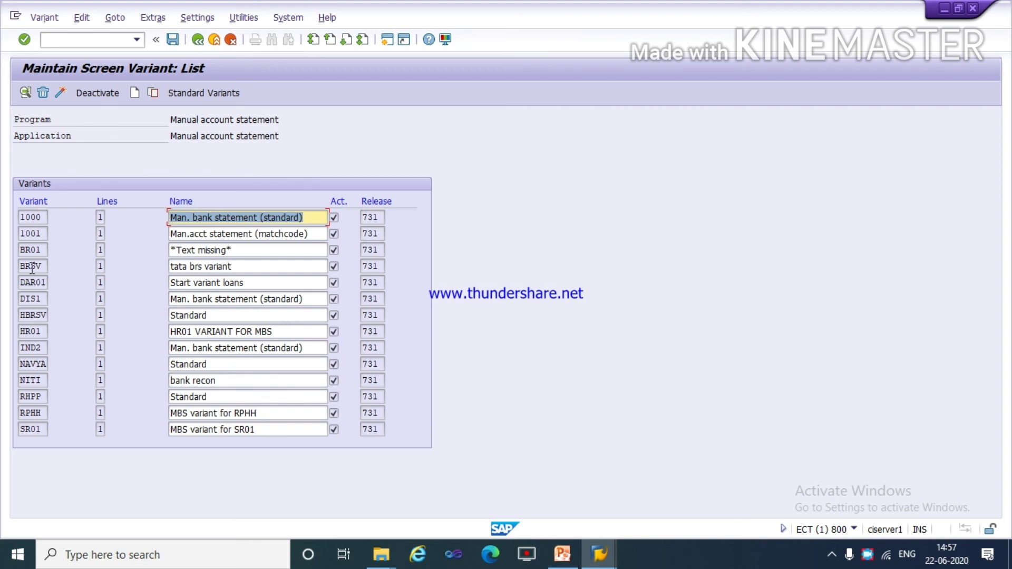
# Copy the standard variant SAP01 to a new variant named tavar.
pyautogui.scroll(-3, 31, 269)
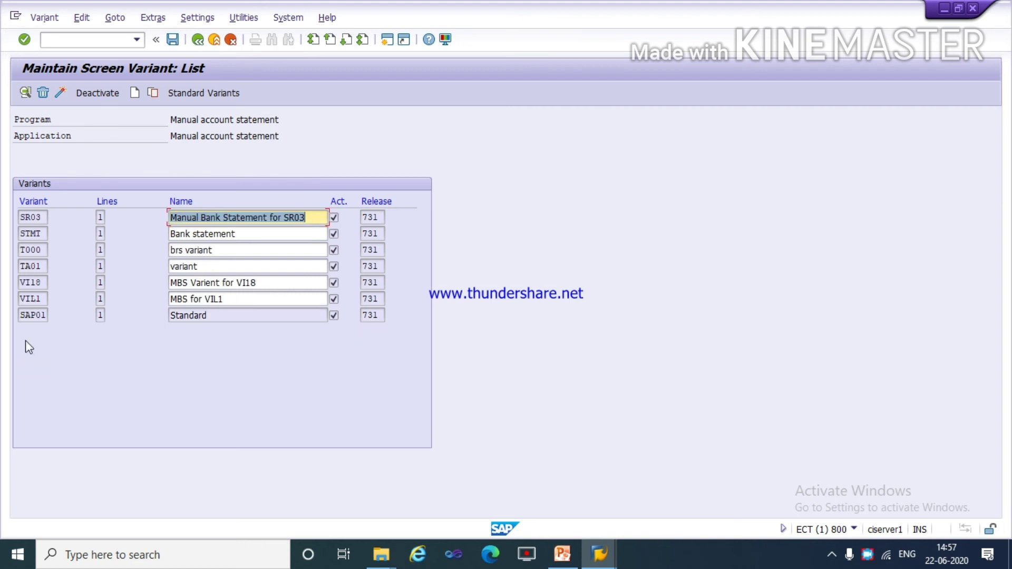
pyautogui.click(29, 317)
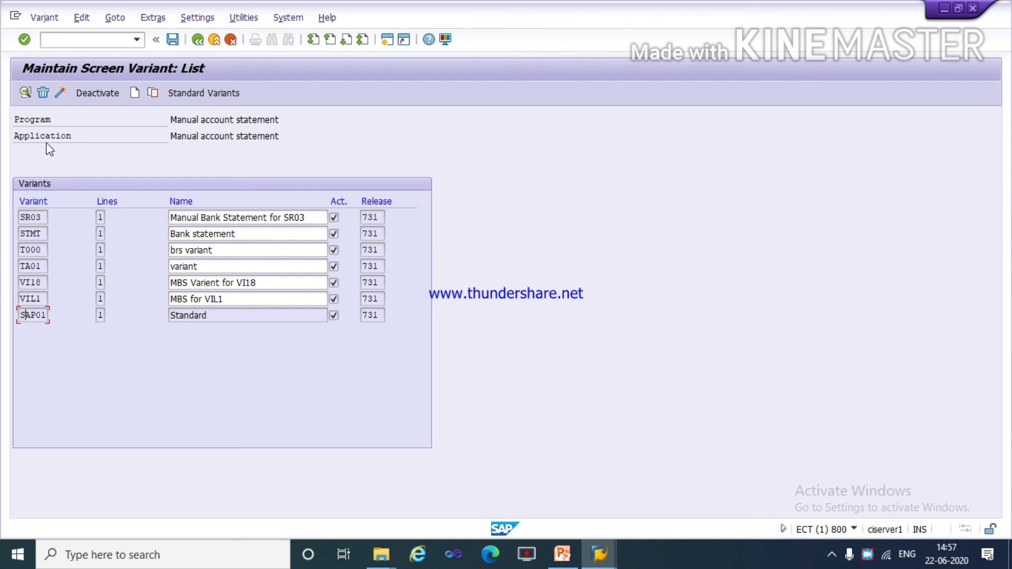
pyautogui.click(151, 94)
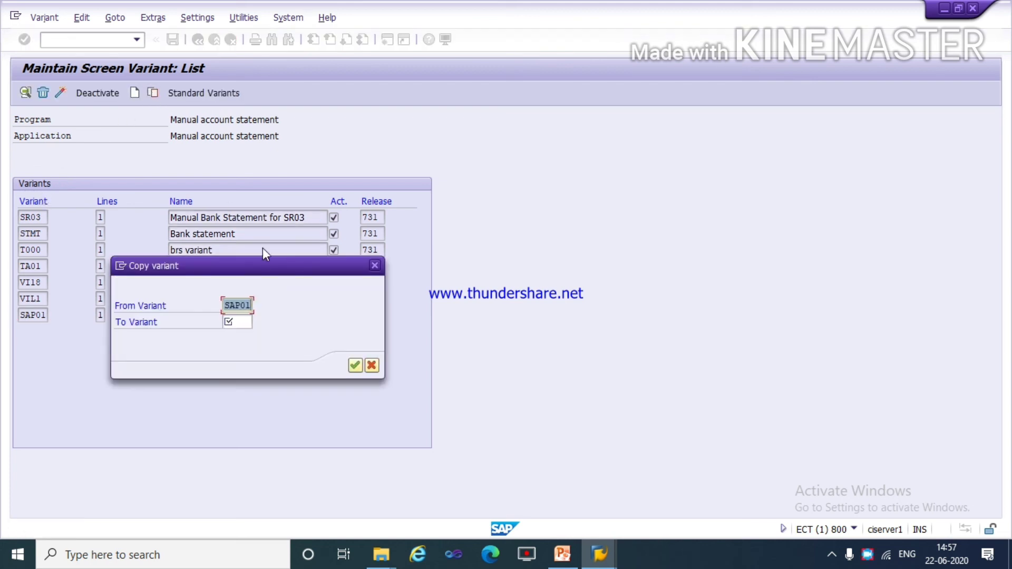
pyautogui.click(246, 322)
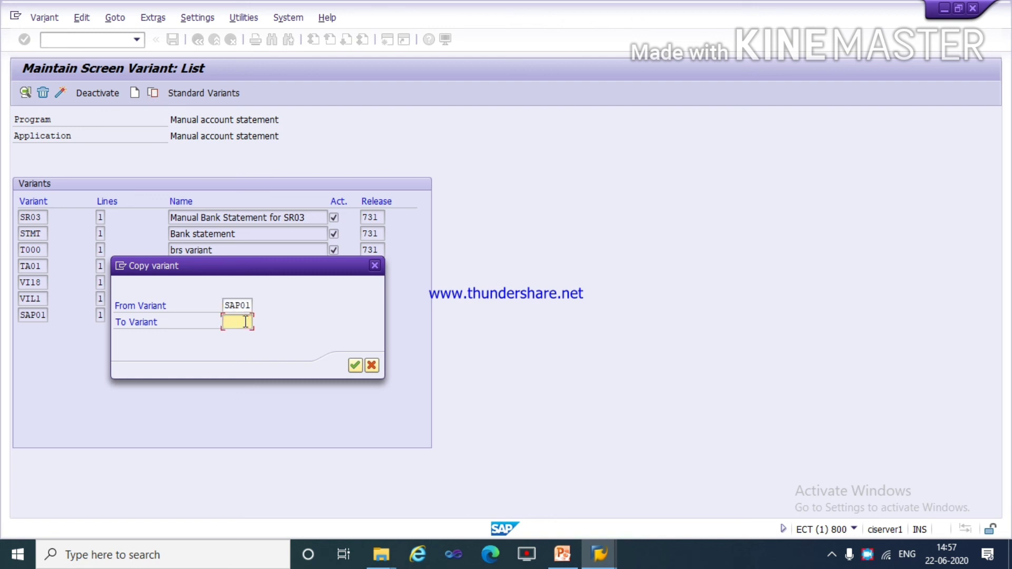
pyautogui.write('ta')
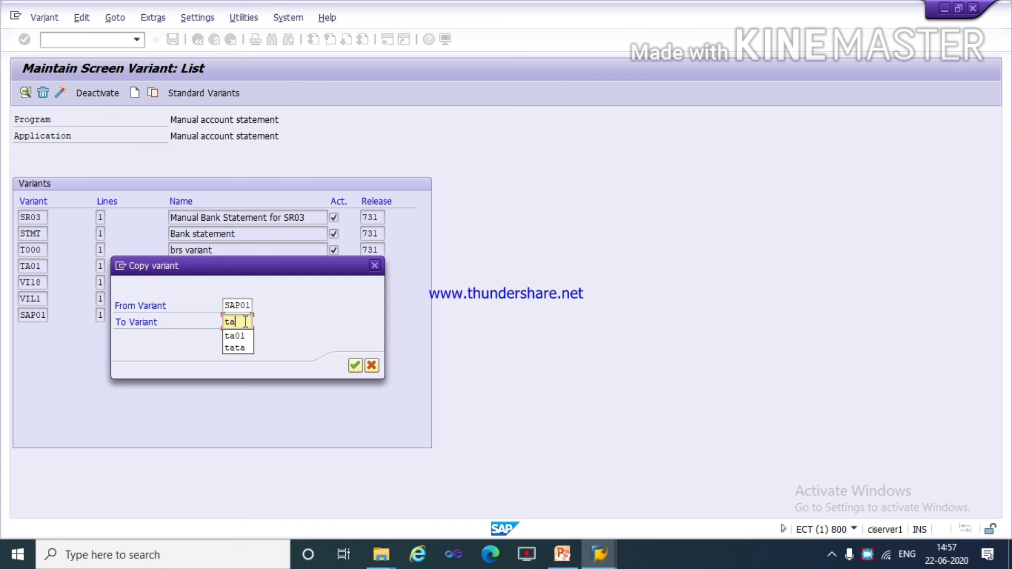
pyautogui.write('va')
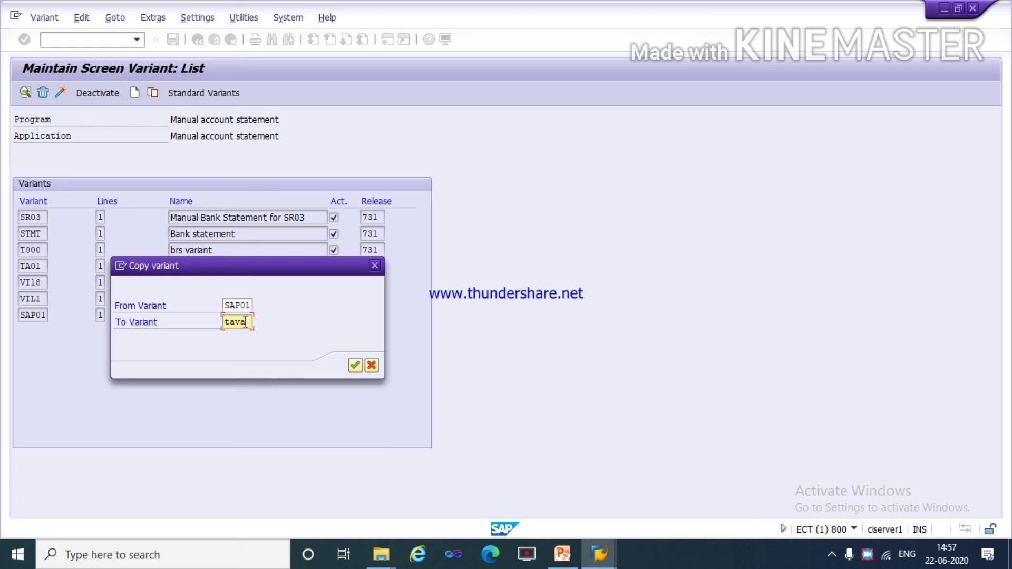
pyautogui.write('r')
pyautogui.click(358, 365)
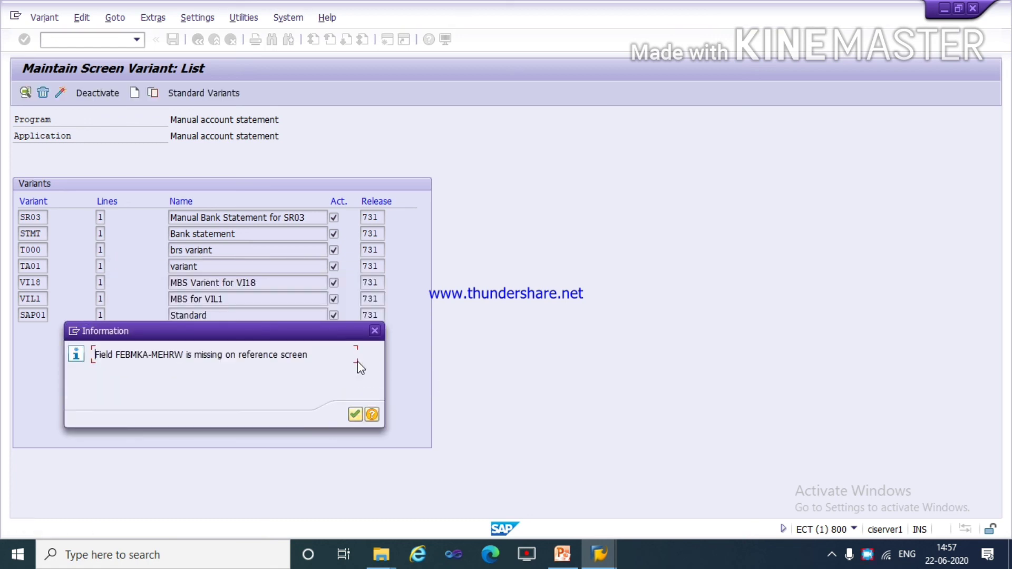
pyautogui.click(358, 416)
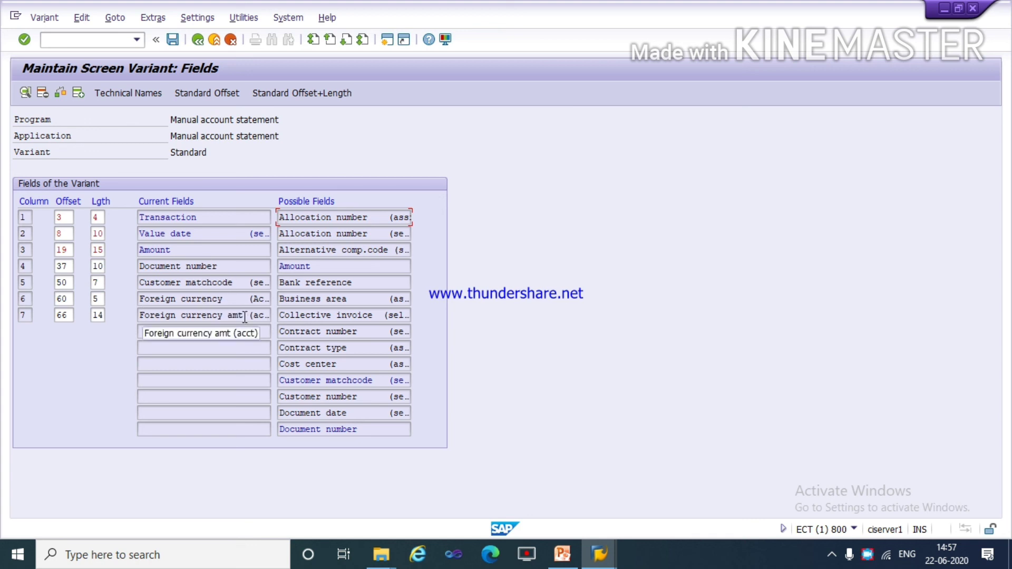
# Delete the foreign currency amount, foreign currency, customer matchcode and document number fields from the new variant's current fields.
pyautogui.click(245, 317)
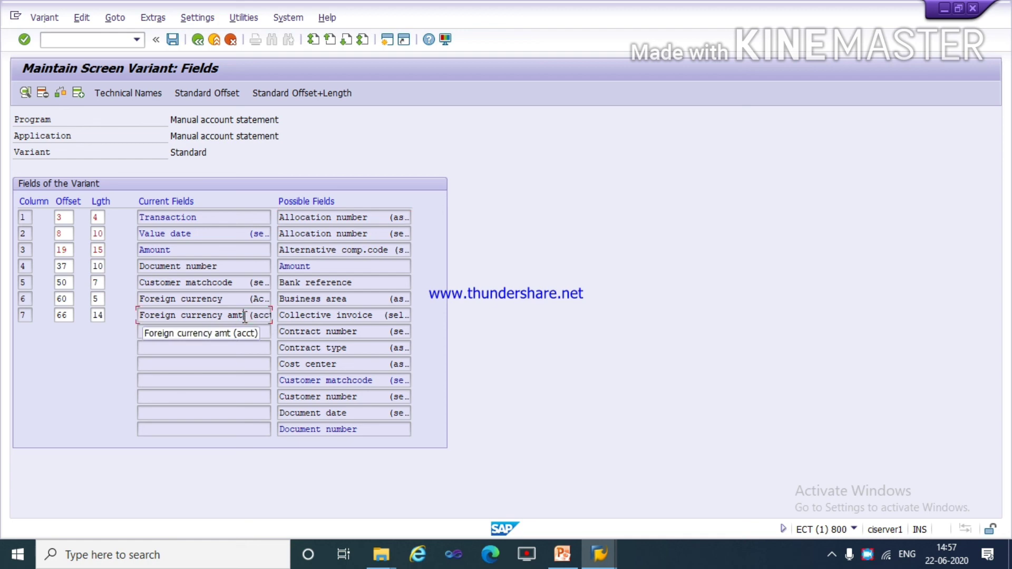
pyautogui.click(43, 94)
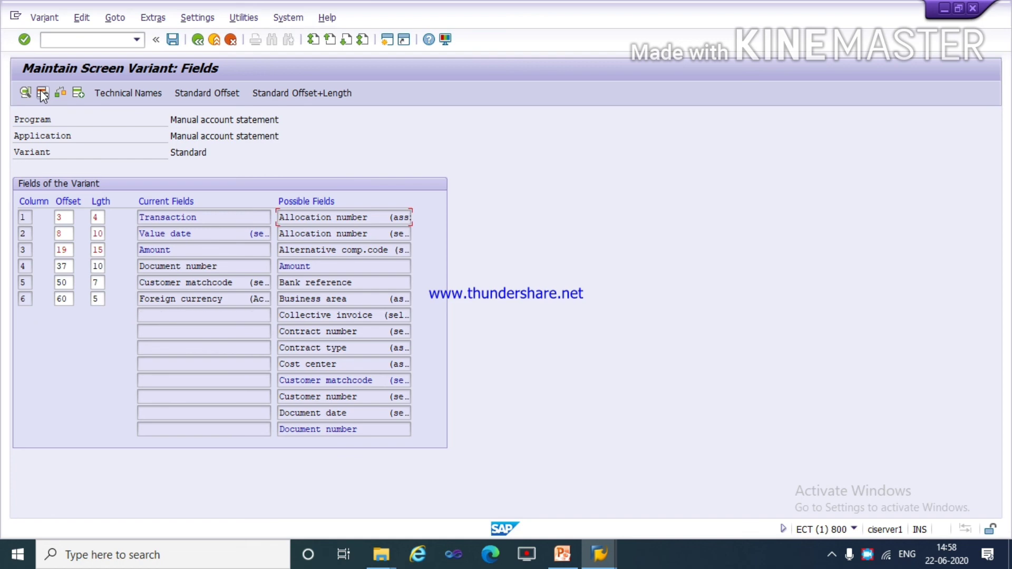
pyautogui.click(201, 300)
pyautogui.click(42, 93)
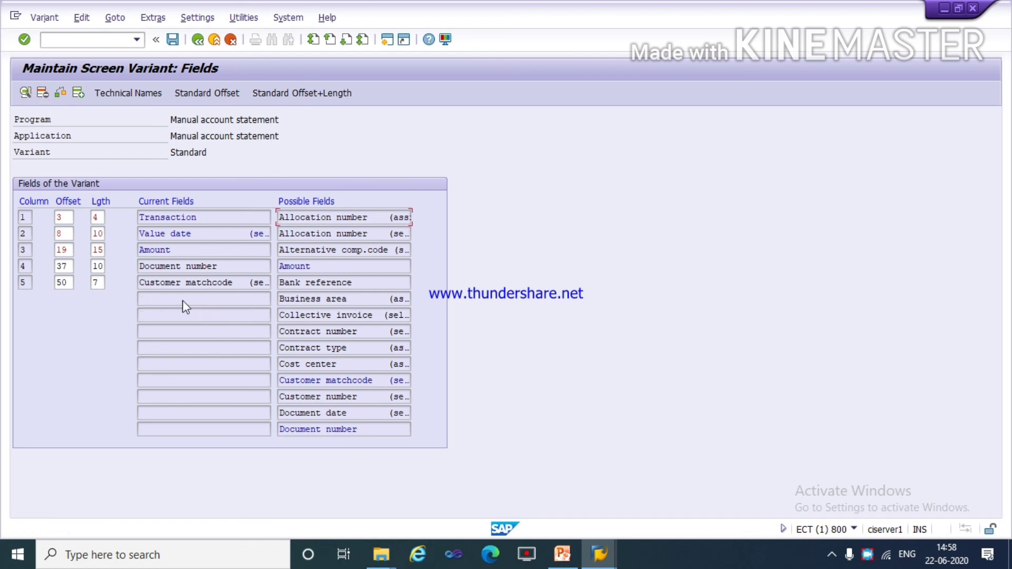
pyautogui.click(195, 280)
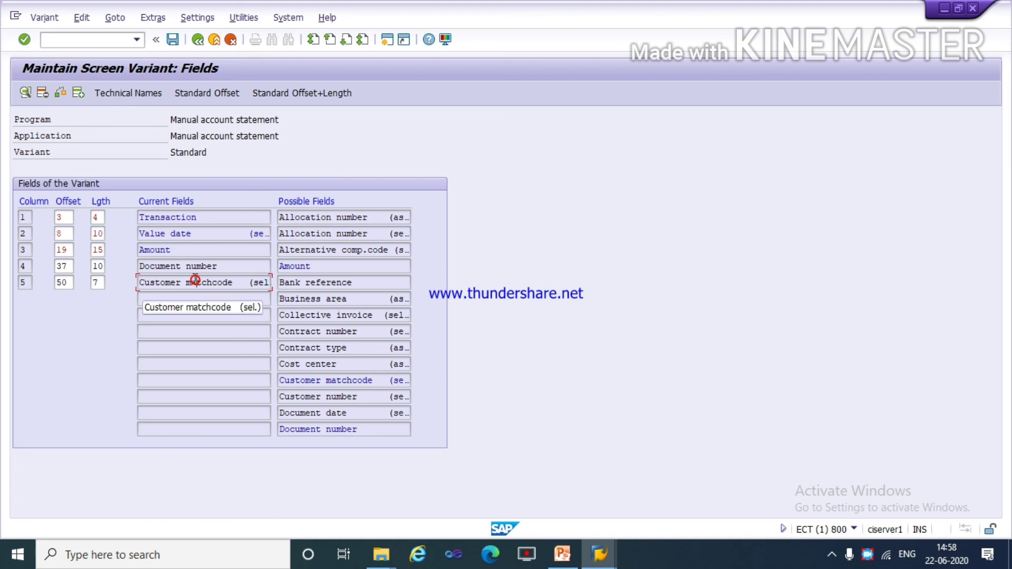
pyautogui.click(42, 93)
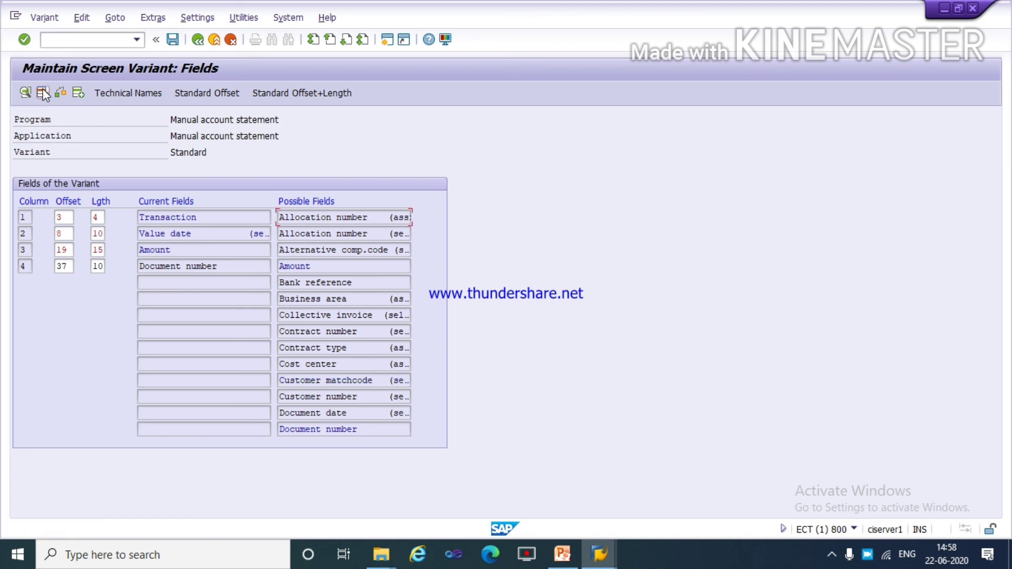
pyautogui.click(186, 265)
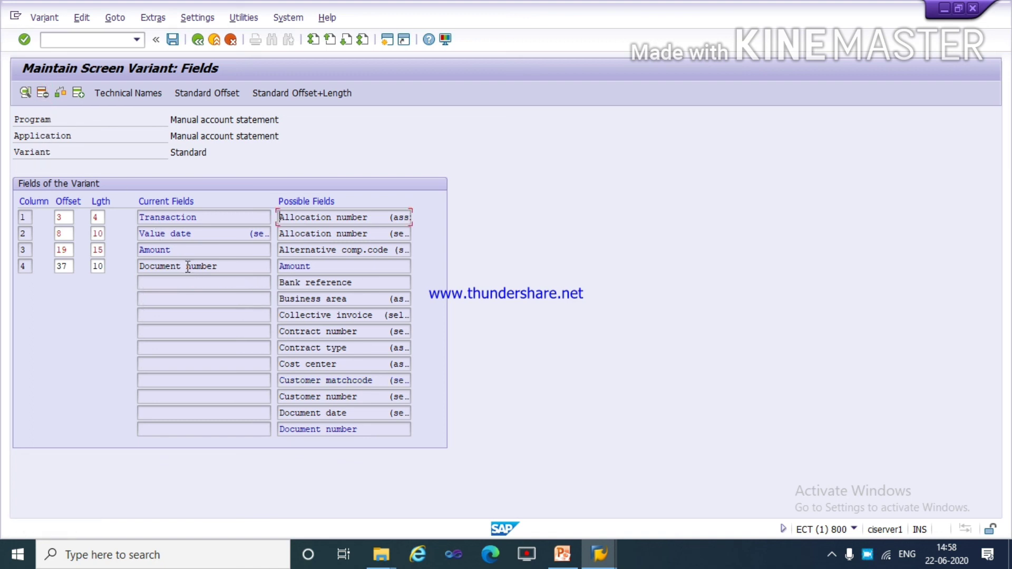
pyautogui.click(42, 93)
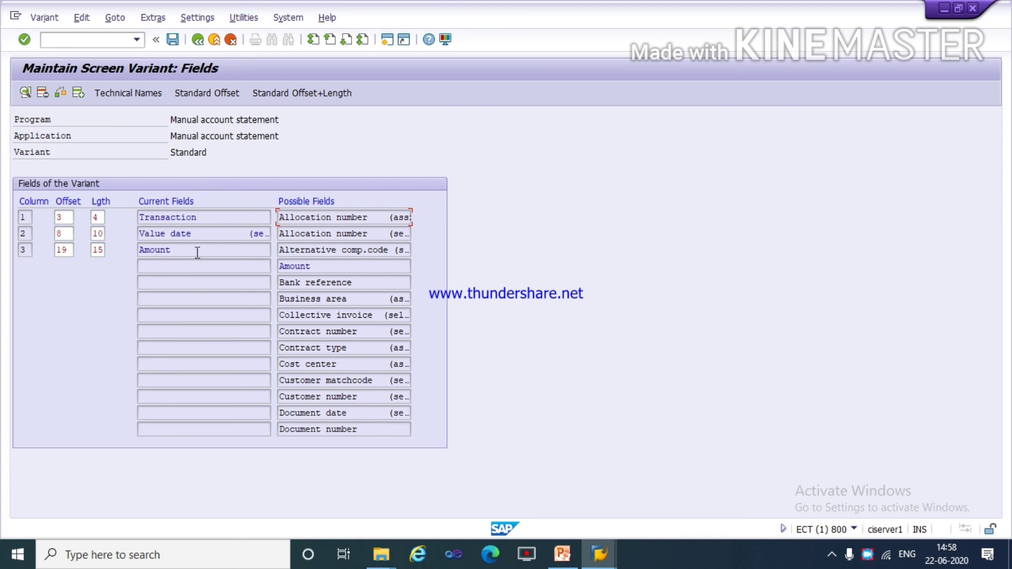
# Save the new variant's fields to the own workbench request described as tata pvt.ltd.
pyautogui.click(173, 40)
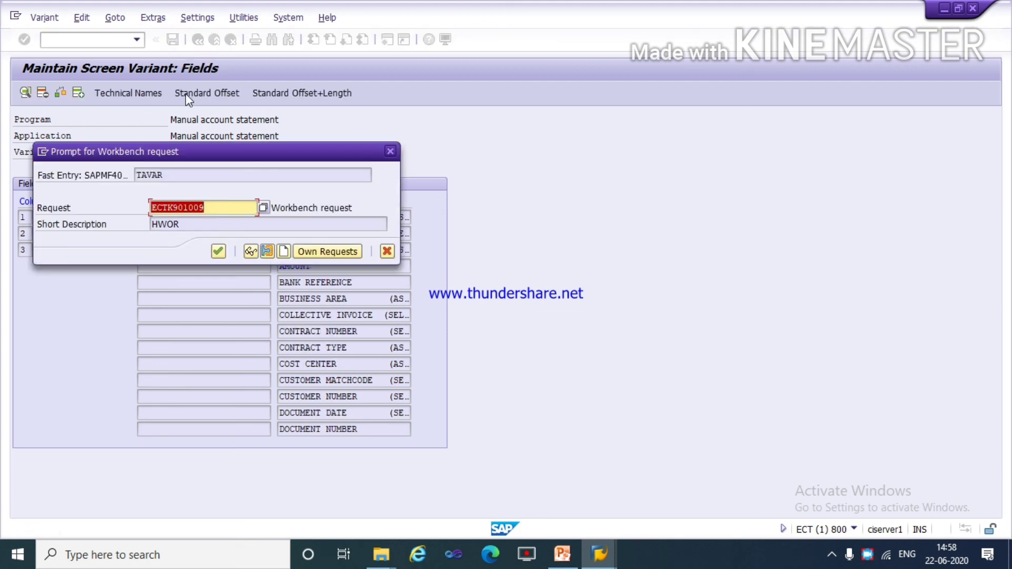
pyautogui.click(316, 252)
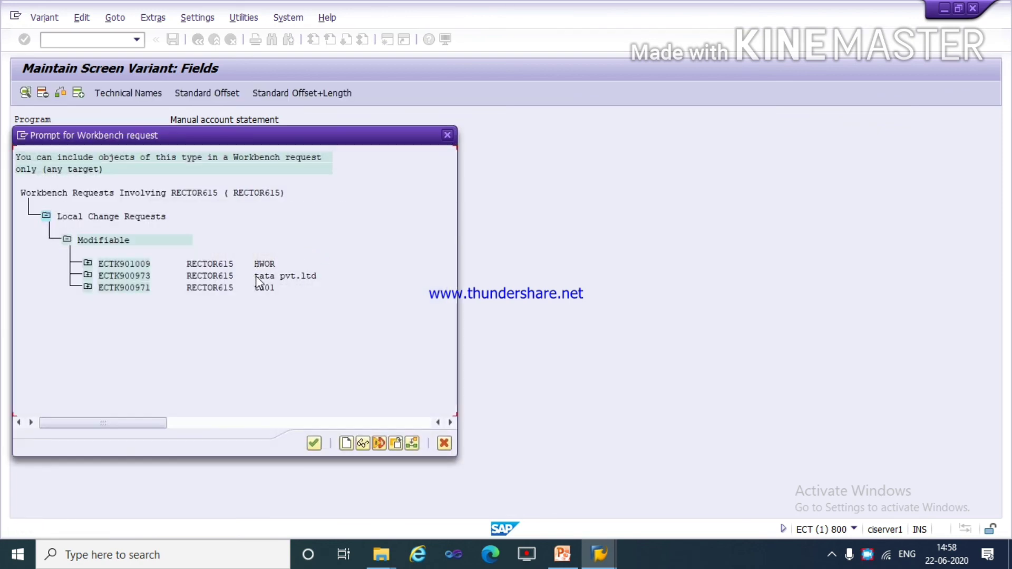
pyautogui.doubleClick(257, 277)
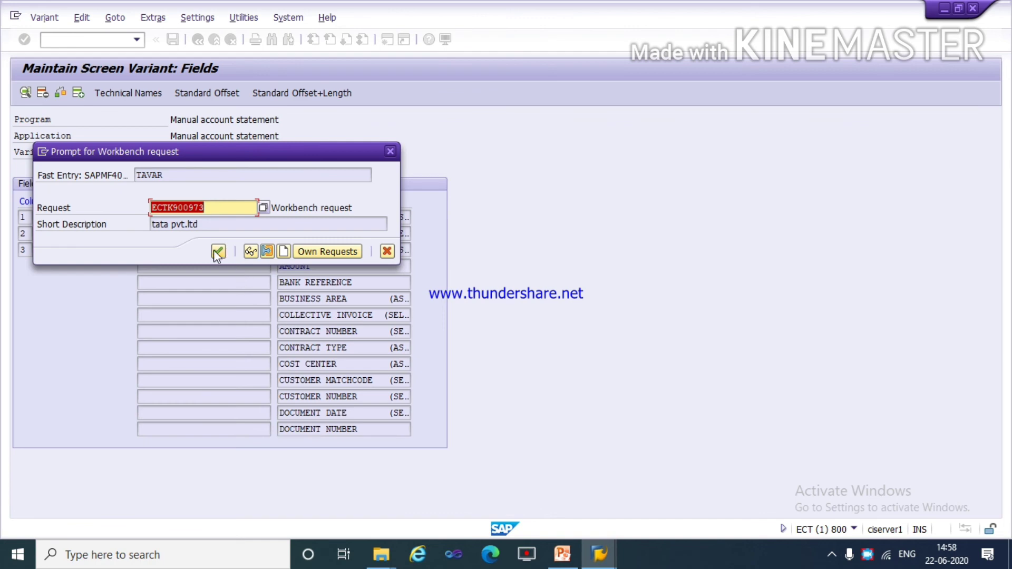
pyautogui.click(217, 252)
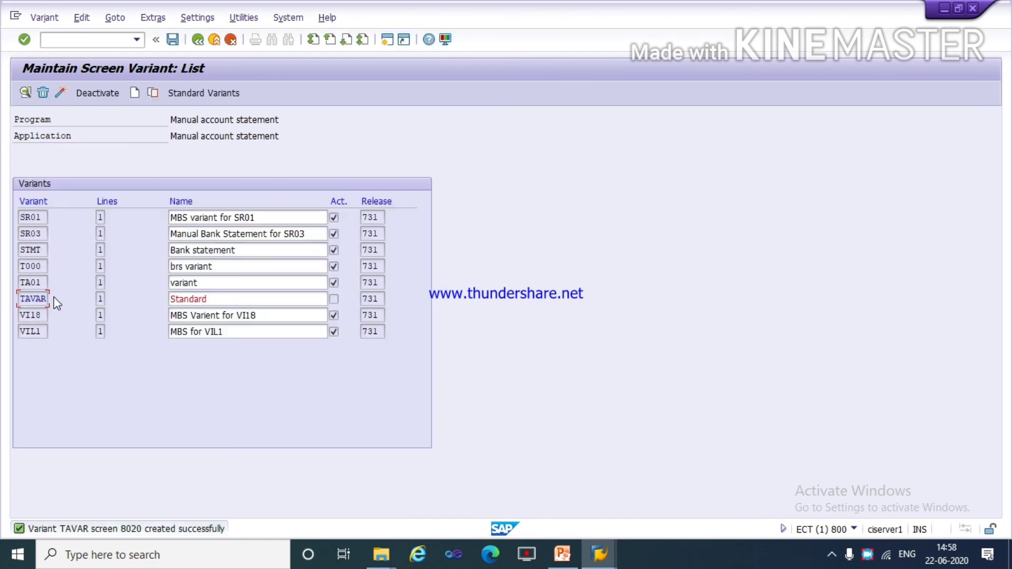
# Rename variant TAVAR to "brs tata variant" and save it to the proposed workbench request.
pyautogui.click(212, 301)
pyautogui.press('BackSpace')
pyautogui.press('BackSpace')
pyautogui.press('BackSpace')
pyautogui.press('BackSpace')
pyautogui.press('BackSpace')
pyautogui.press('BackSpace')
pyautogui.press('BackSpace')
pyautogui.press('BackSpace')
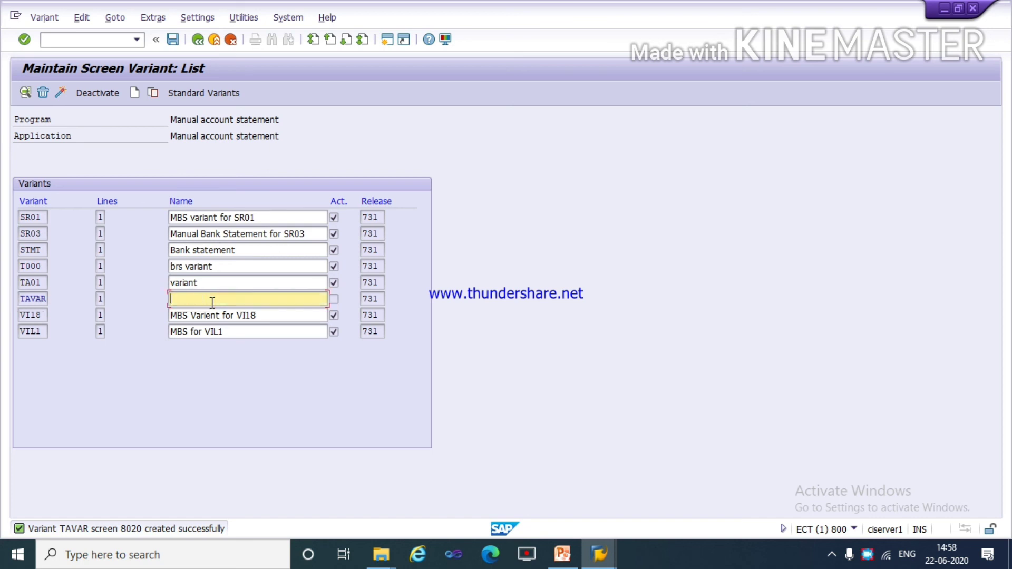
pyautogui.write('brs')
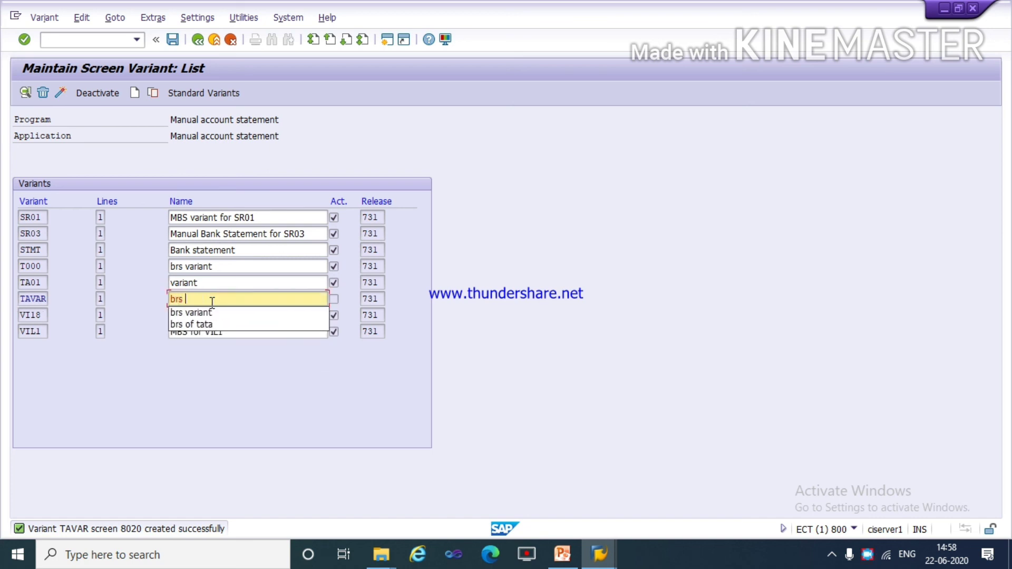
pyautogui.write(' v')
pyautogui.press('BackSpace')
pyautogui.write('tata')
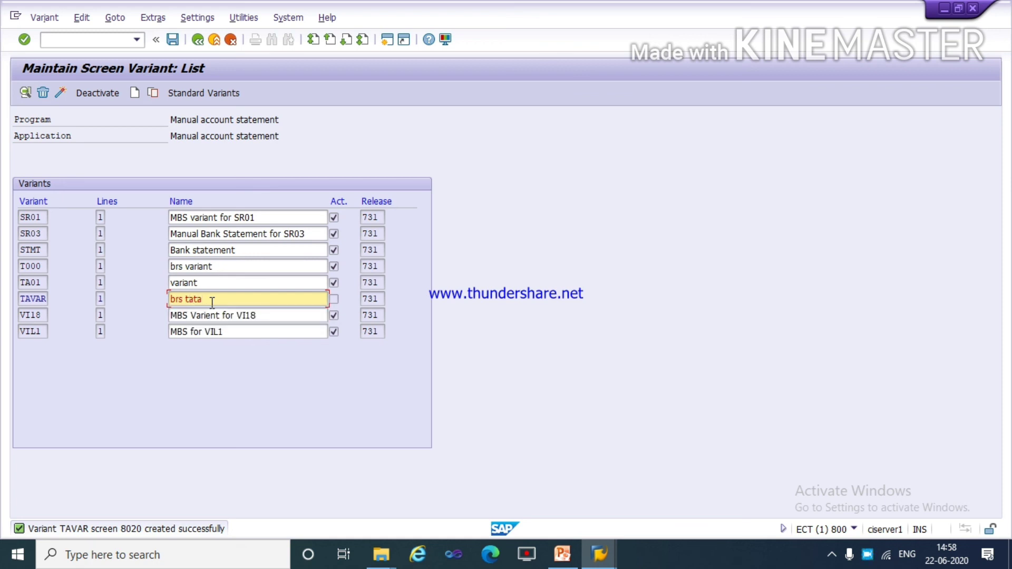
pyautogui.write(' variant')
pyautogui.click(174, 41)
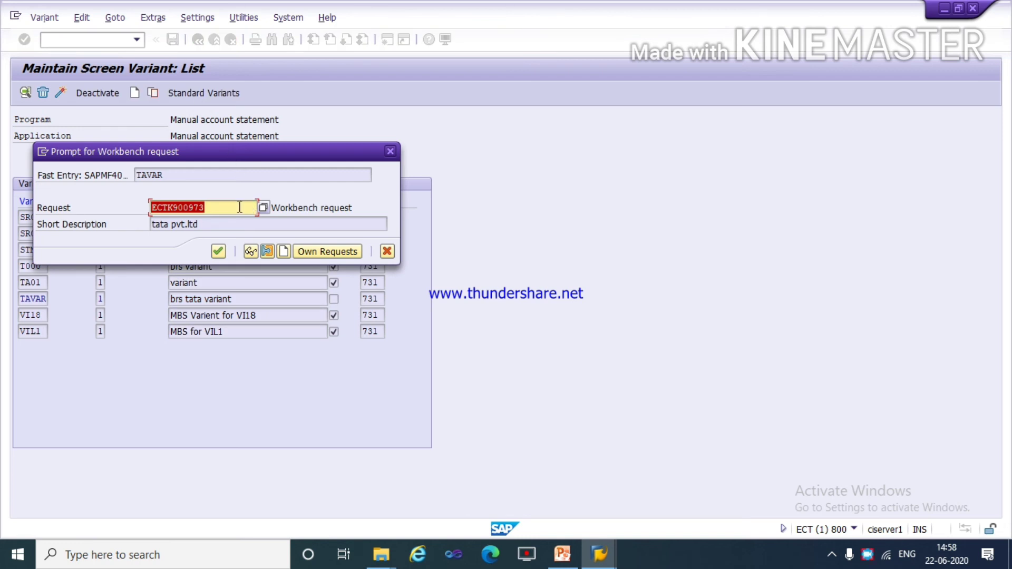
pyautogui.click(217, 252)
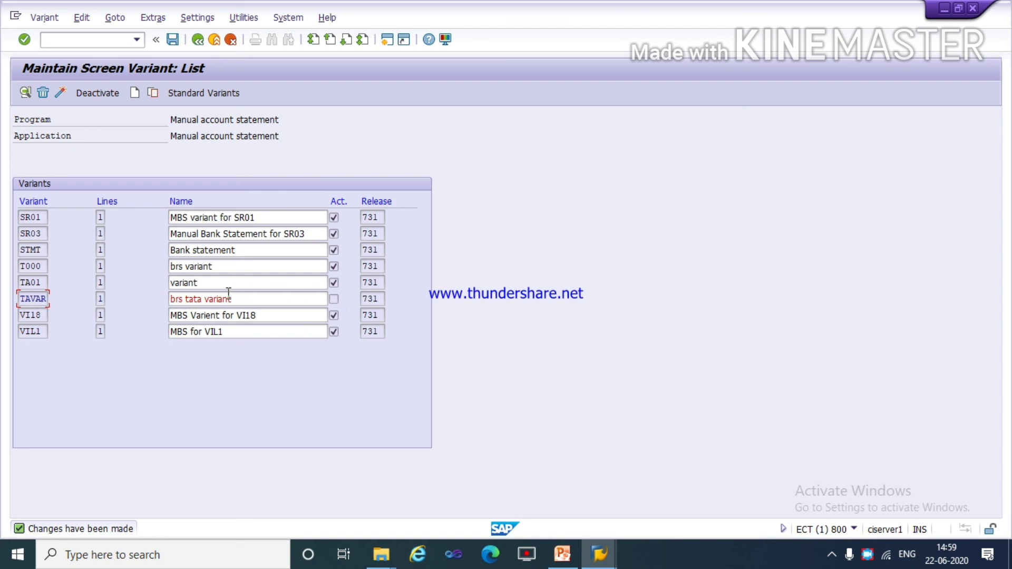
# Activate the variant TAVAR.
pyautogui.click(58, 91)
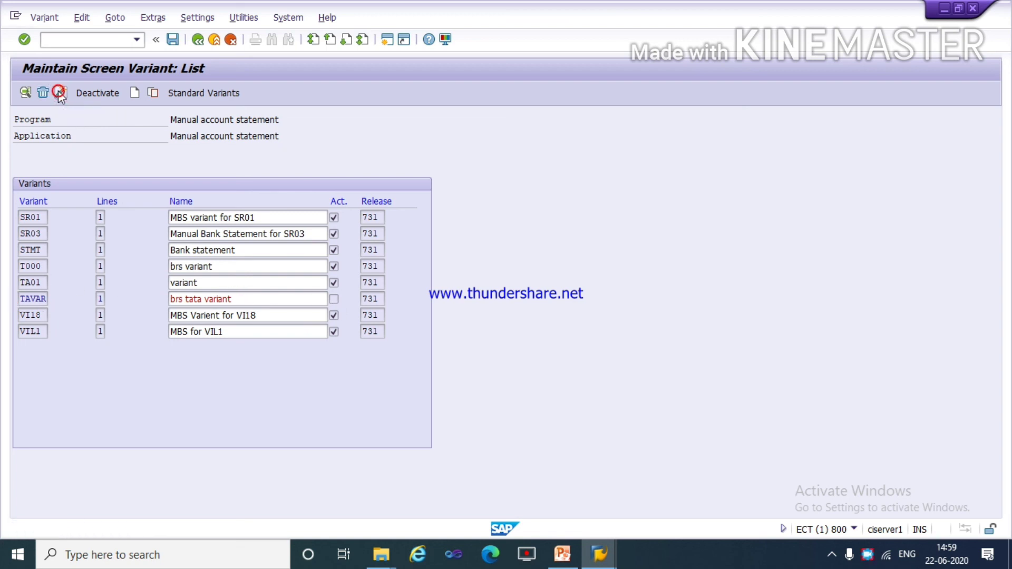